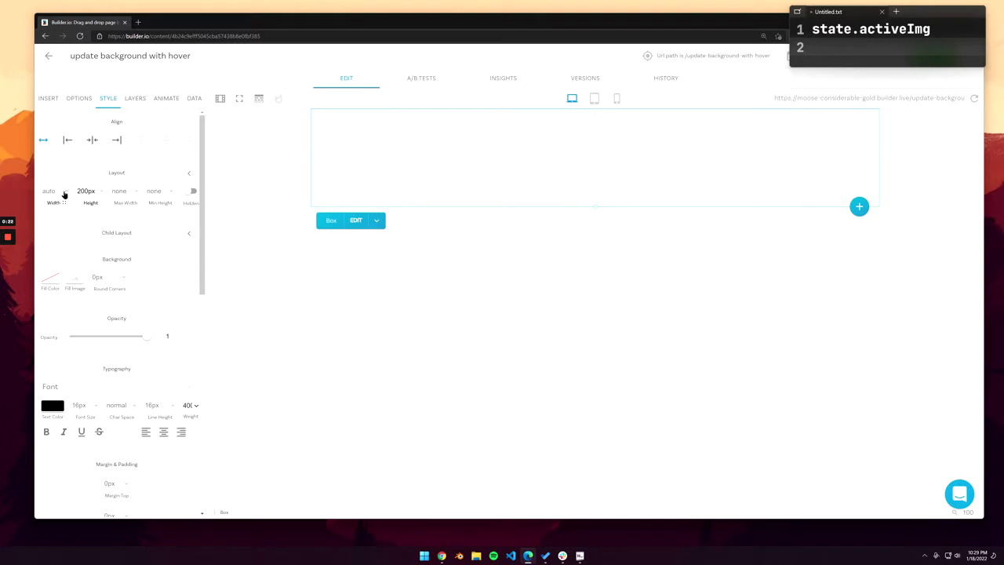
# Step: Make the box full page width, remove its fixed height, and give it a minimum height of 500px
pyautogui.click(65, 193)
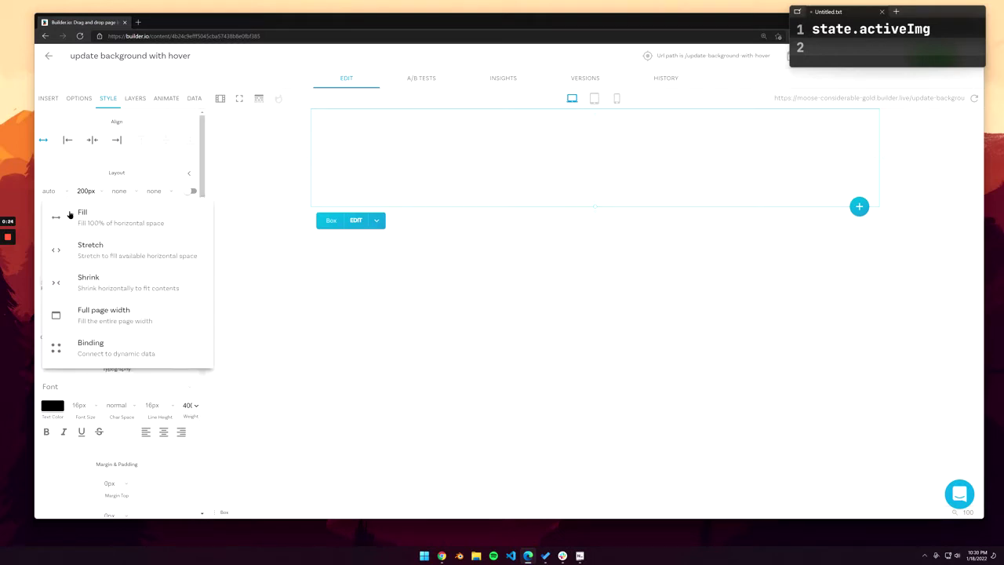
pyautogui.click(97, 316)
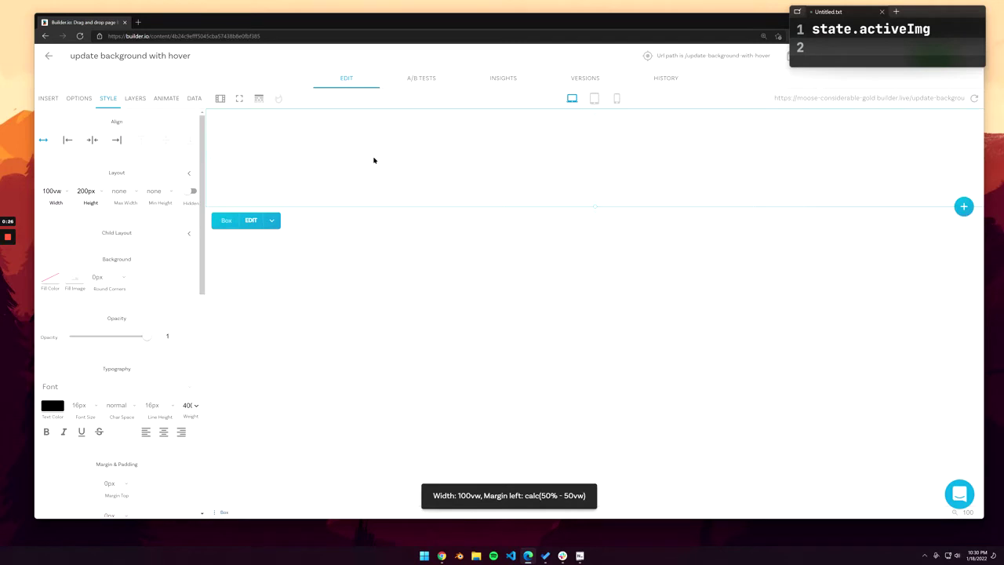
pyautogui.click(97, 193)
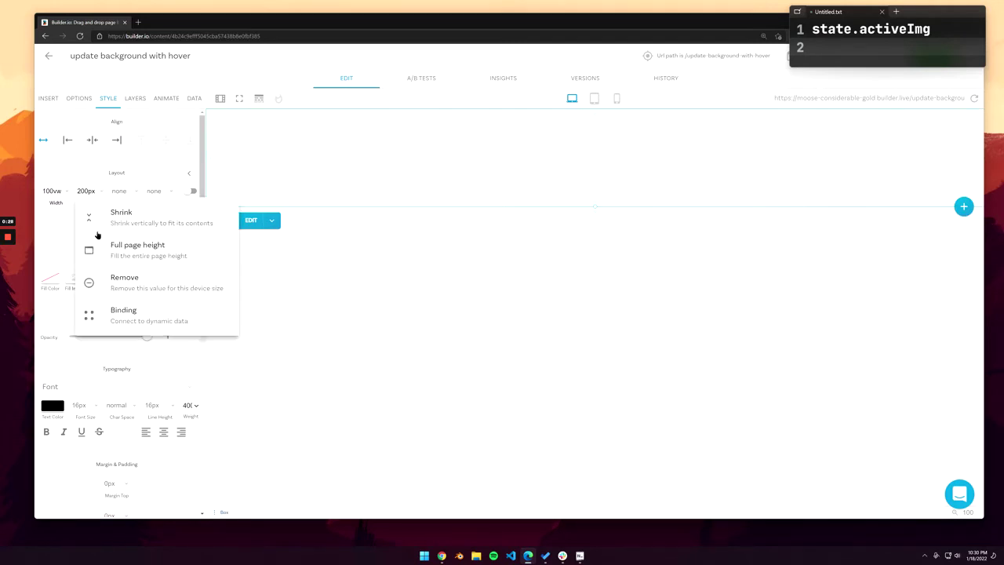
pyautogui.click(141, 278)
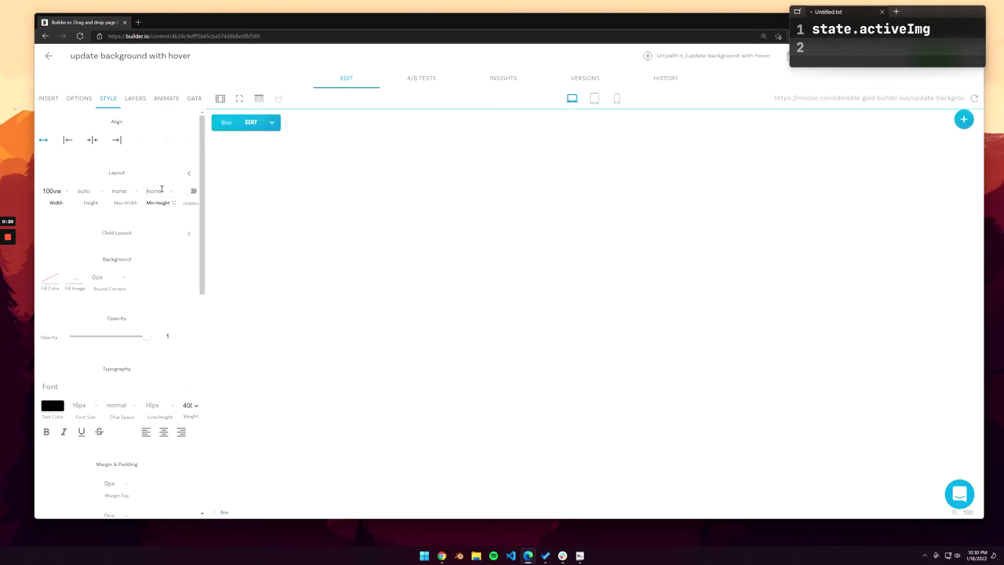
pyautogui.write('500')
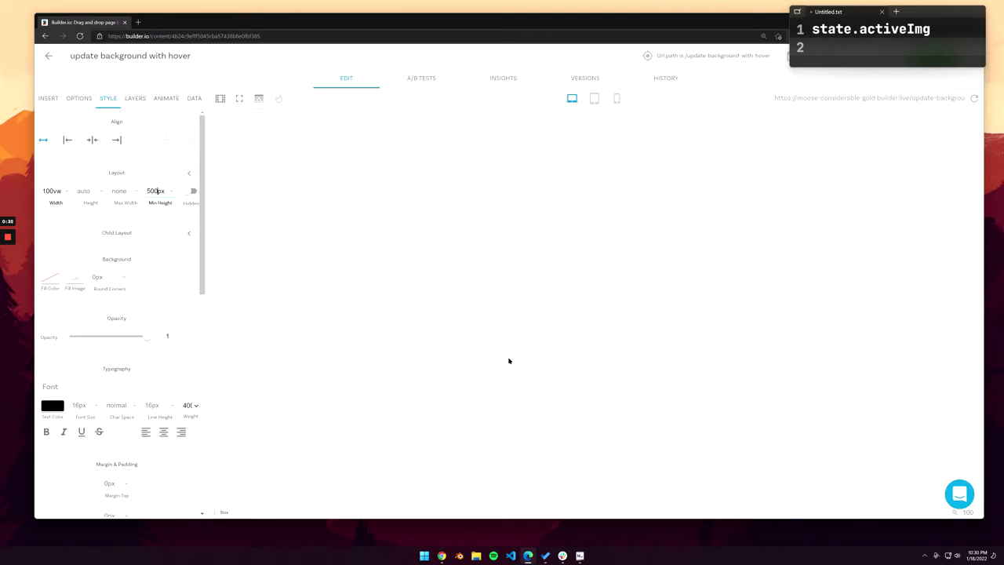
pyautogui.write('px')
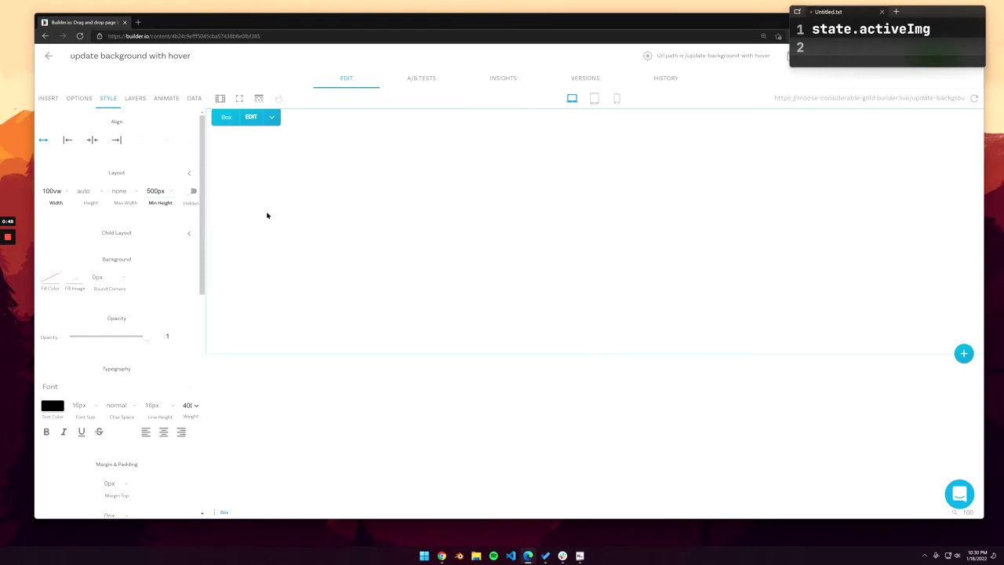
# Step: Rename the box layer to "Section Container"
pyautogui.click(135, 98)
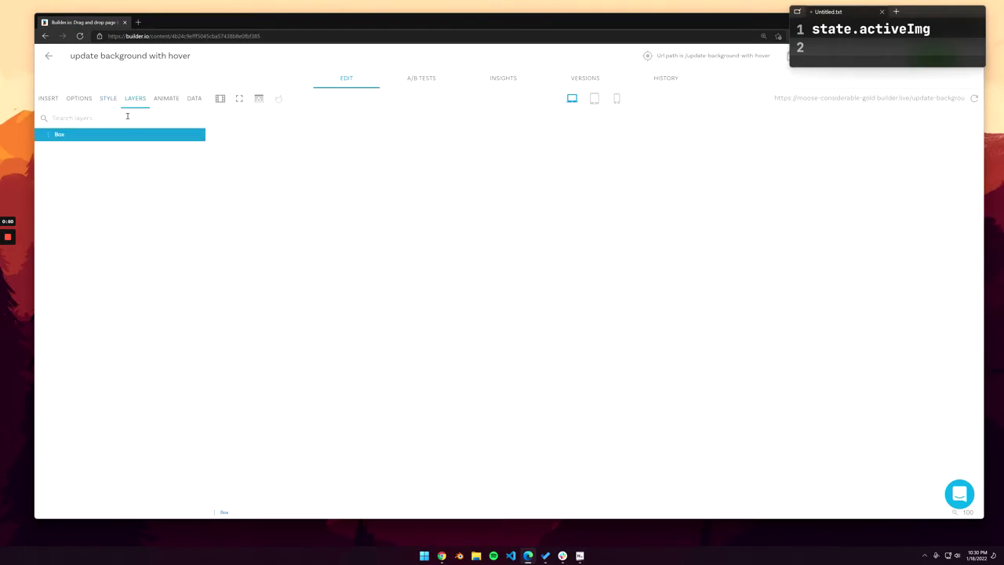
pyautogui.doubleClick(64, 136)
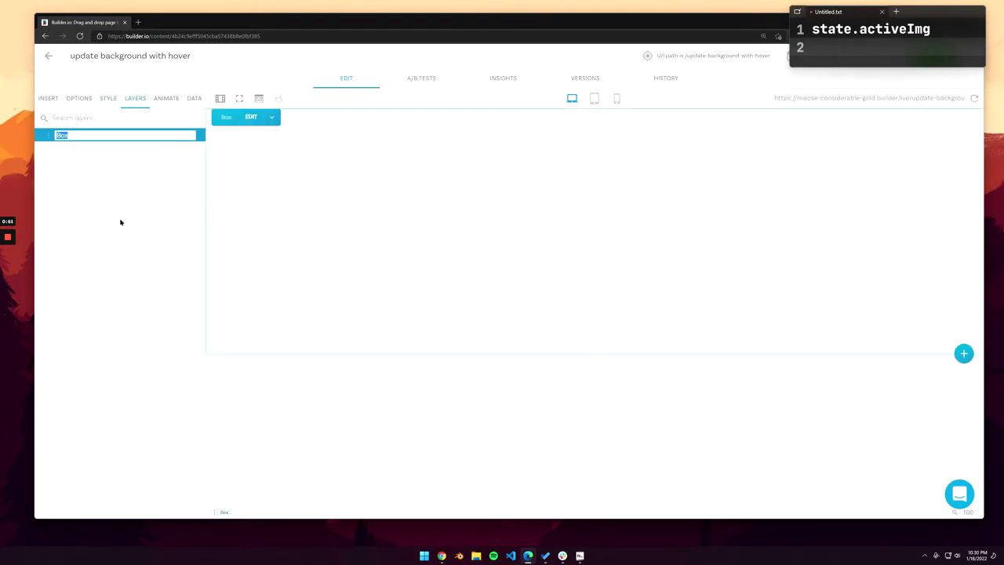
pyautogui.write('Section Cont')
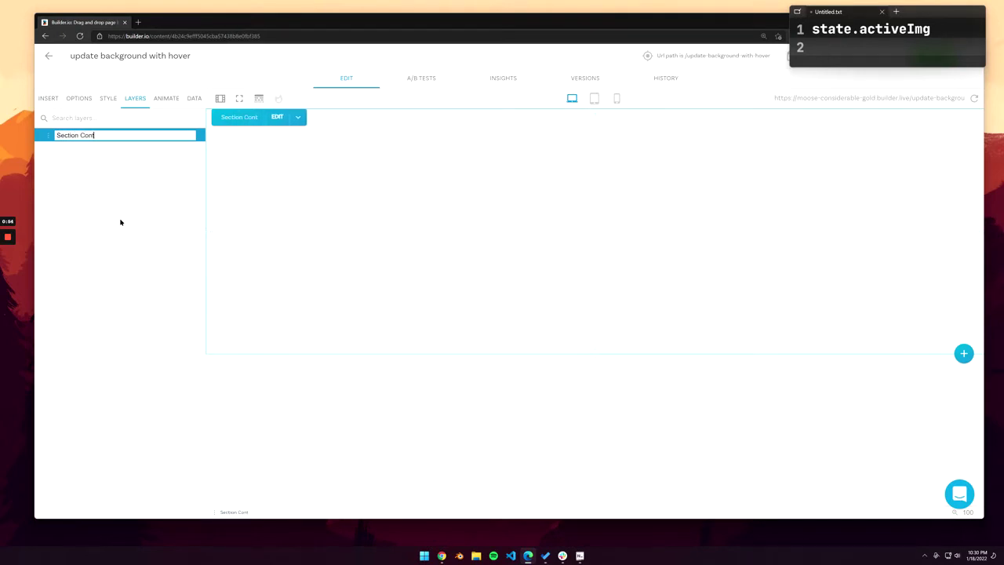
pyautogui.write('ainer')
pyautogui.press('Return')
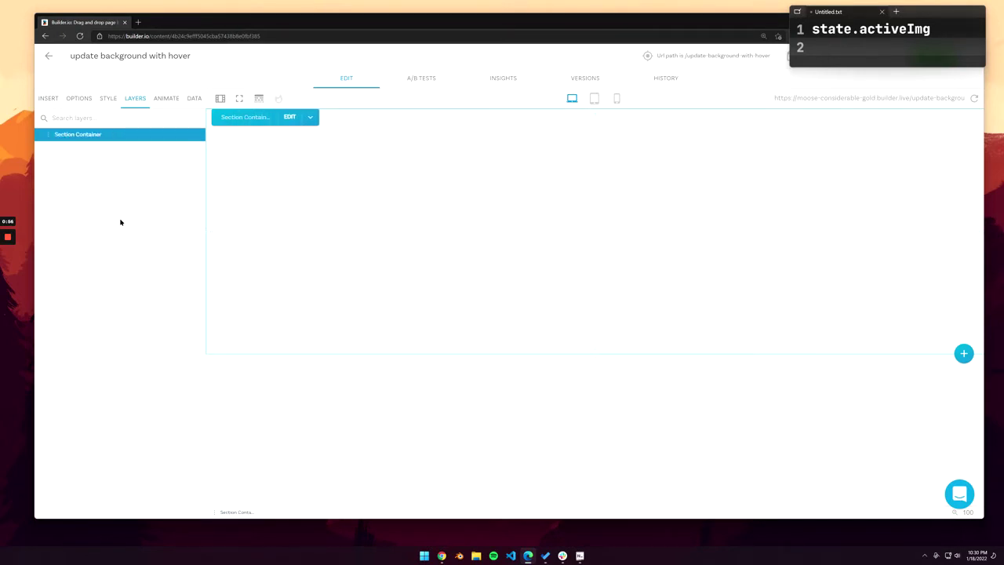
# Step: Insert an image block inside the Section Container and assign it the recent photo of the watchtower in blue mountains
pyautogui.click(58, 100)
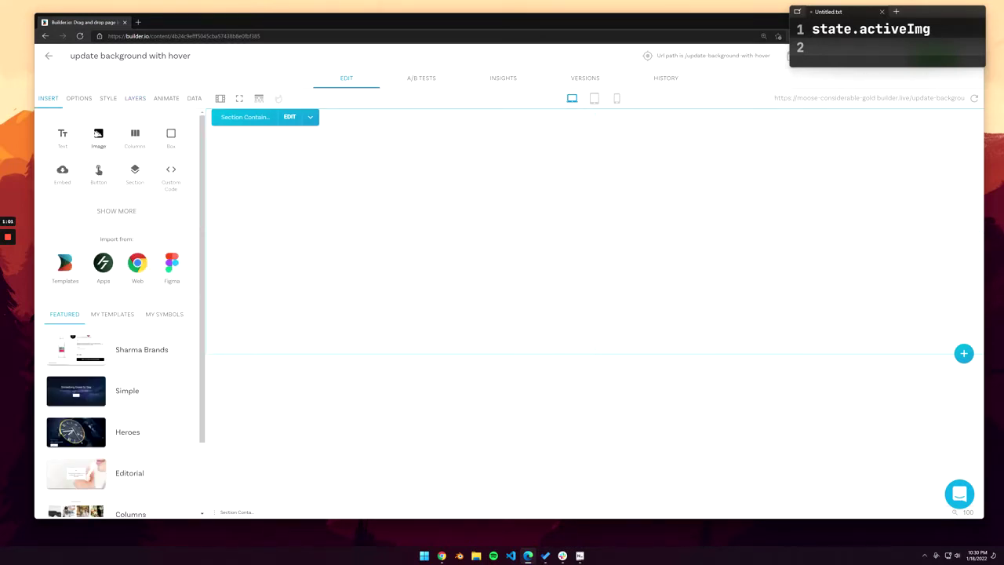
pyautogui.moveTo(98, 134); pyautogui.dragTo(352, 165)
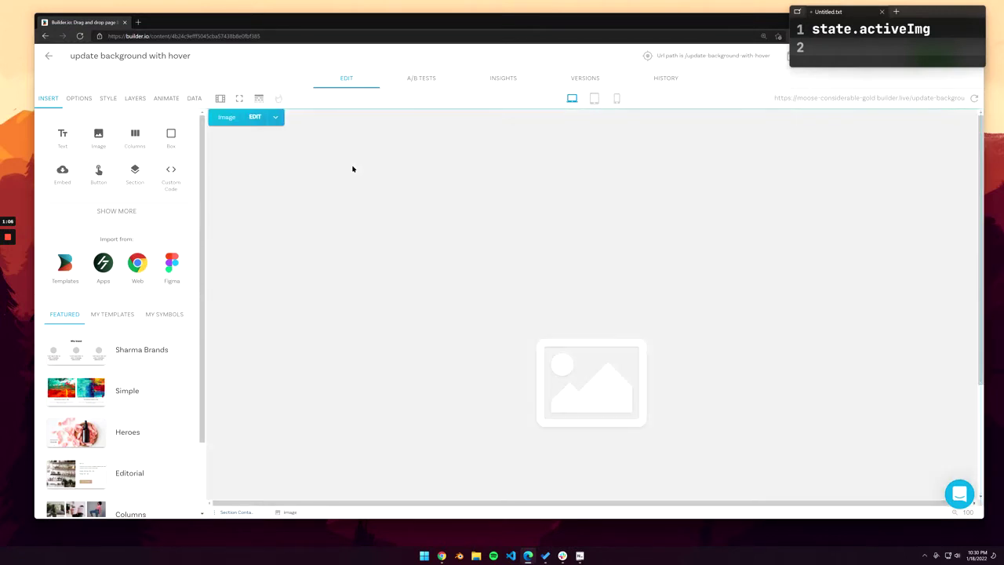
pyautogui.click(256, 117)
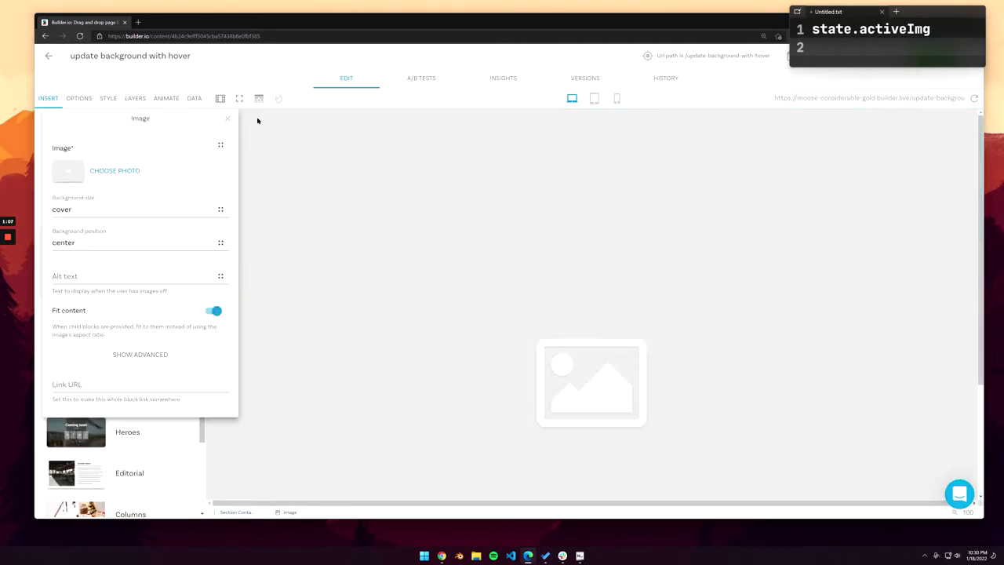
pyautogui.click(125, 176)
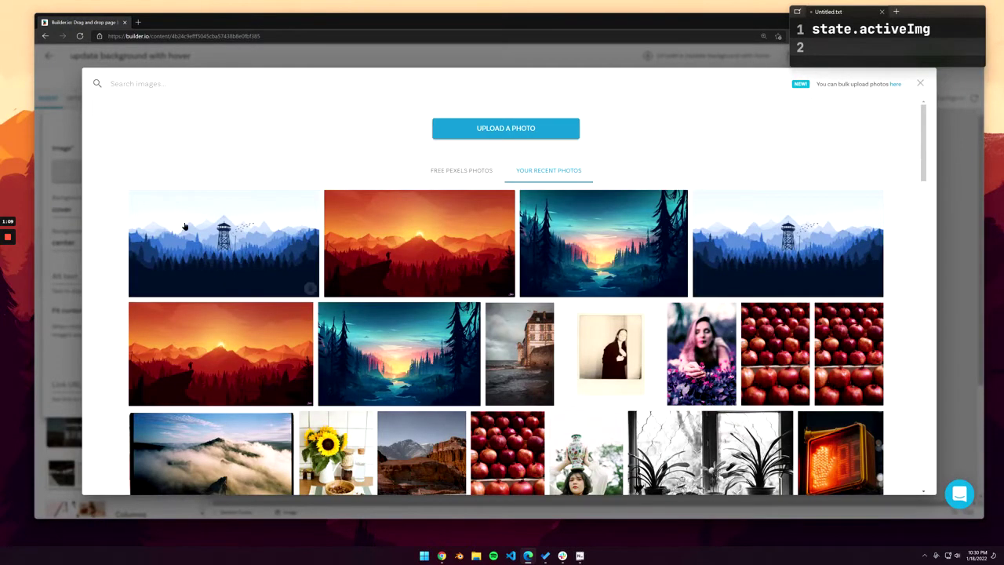
pyautogui.click(256, 242)
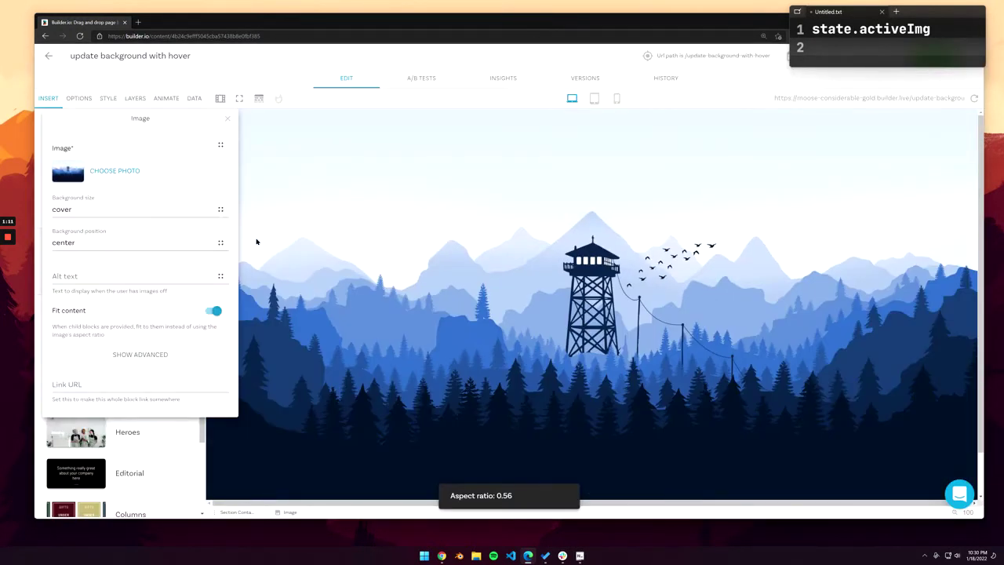
pyautogui.click(235, 121)
pyautogui.click(252, 120)
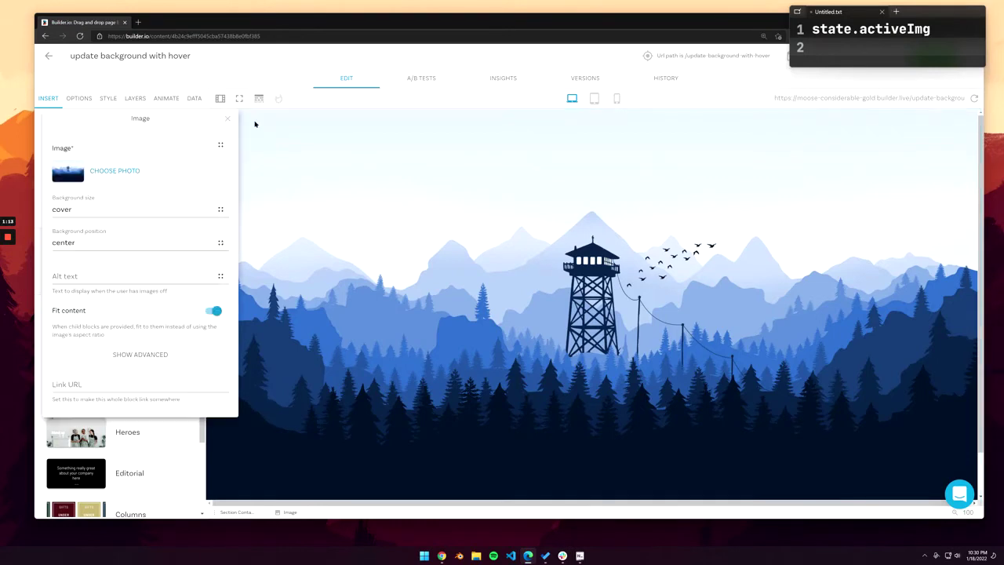
pyautogui.click(248, 123)
# Step: Duplicate the watchtower image and change the copy's photo to the teal forest river at sunset
pyautogui.click(275, 116)
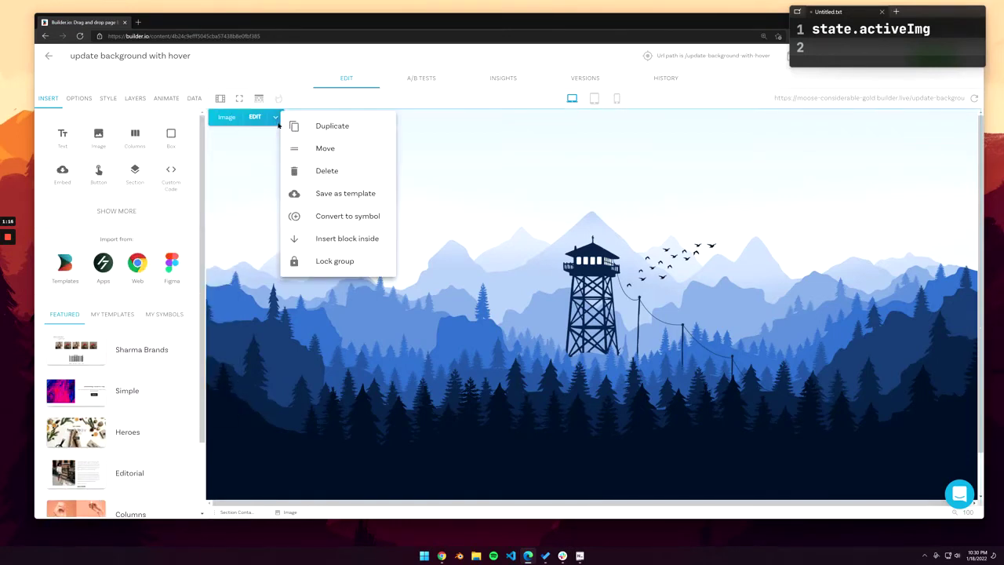
pyautogui.click(345, 133)
pyautogui.scroll(-3, 489, 316)
pyautogui.click(329, 269)
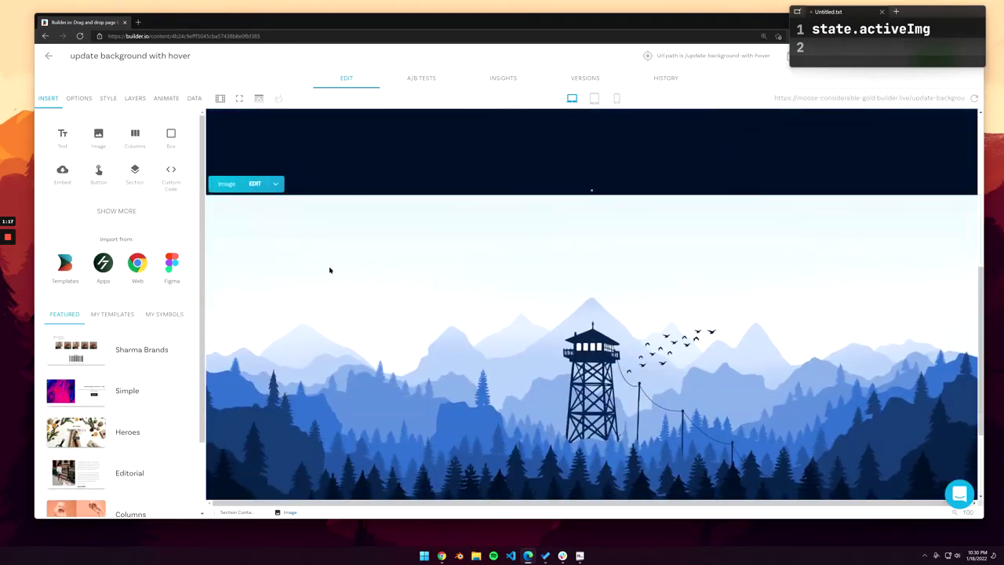
pyautogui.click(255, 185)
pyautogui.click(123, 258)
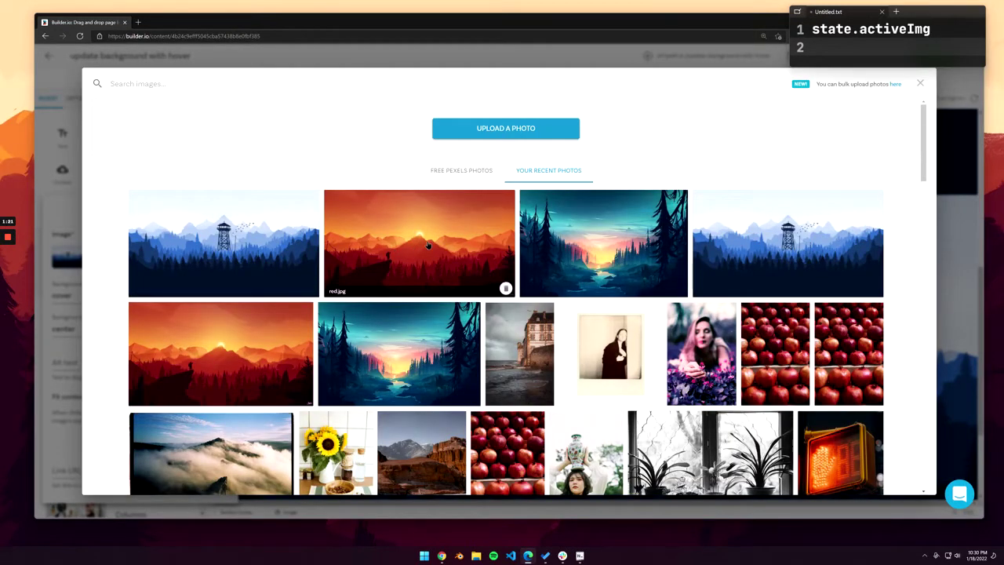
pyautogui.click(574, 242)
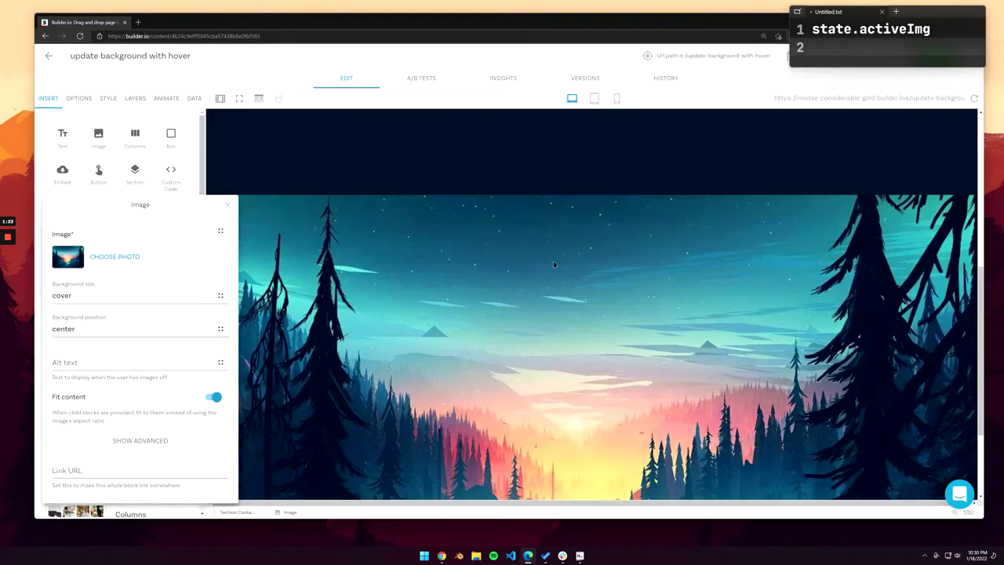
pyautogui.click(227, 205)
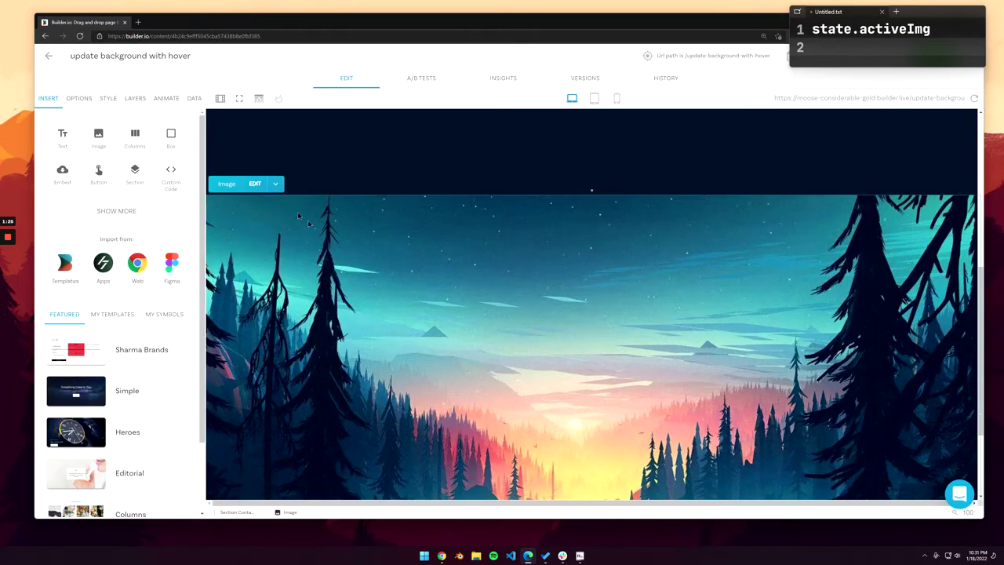
# Step: Duplicate the teal forest image and change the new copy's photo to the red mountain sunset, red.jpg
pyautogui.click(275, 184)
pyautogui.click(317, 193)
pyautogui.scroll(-5, 322, 227)
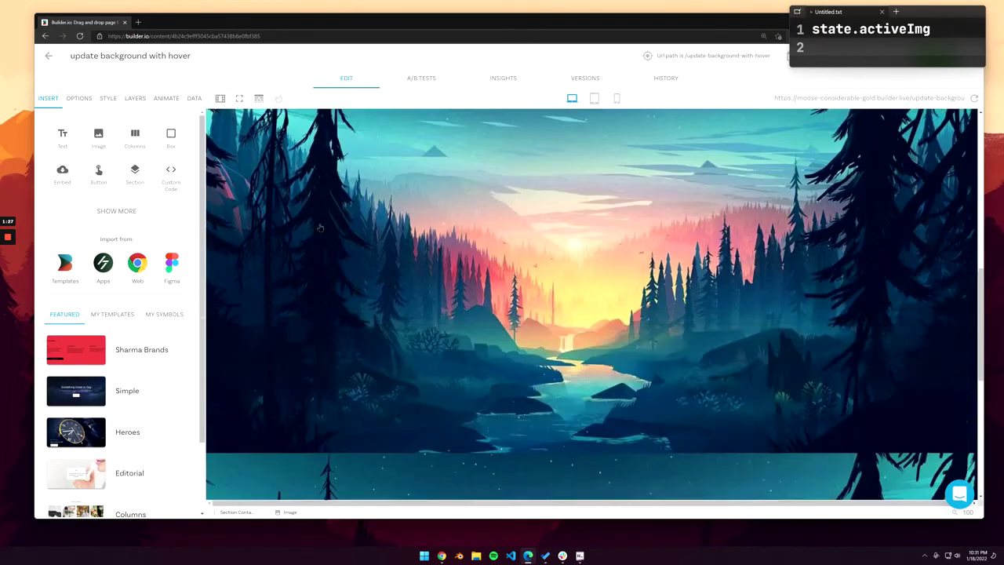
pyautogui.click(320, 235)
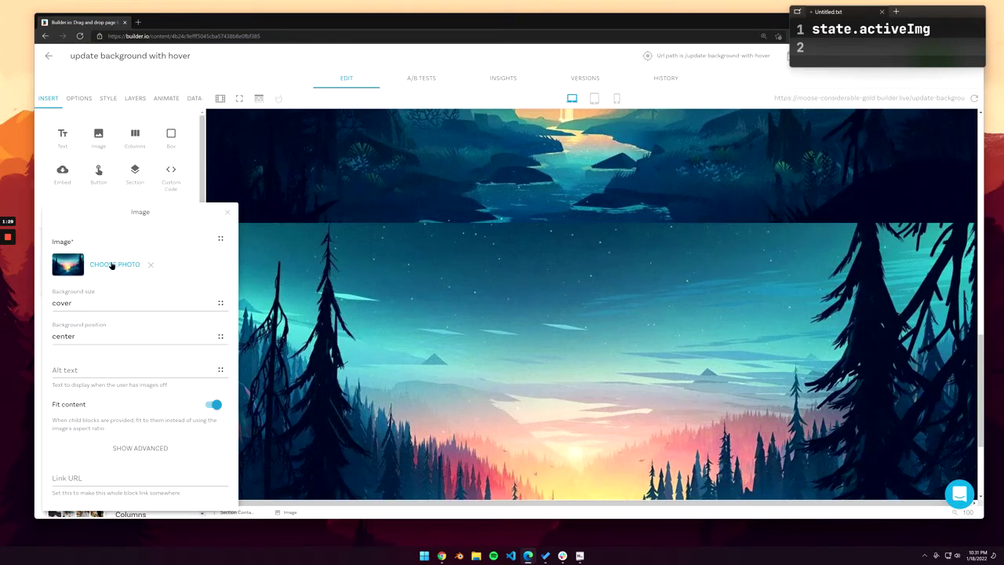
pyautogui.click(113, 263)
pyautogui.click(394, 253)
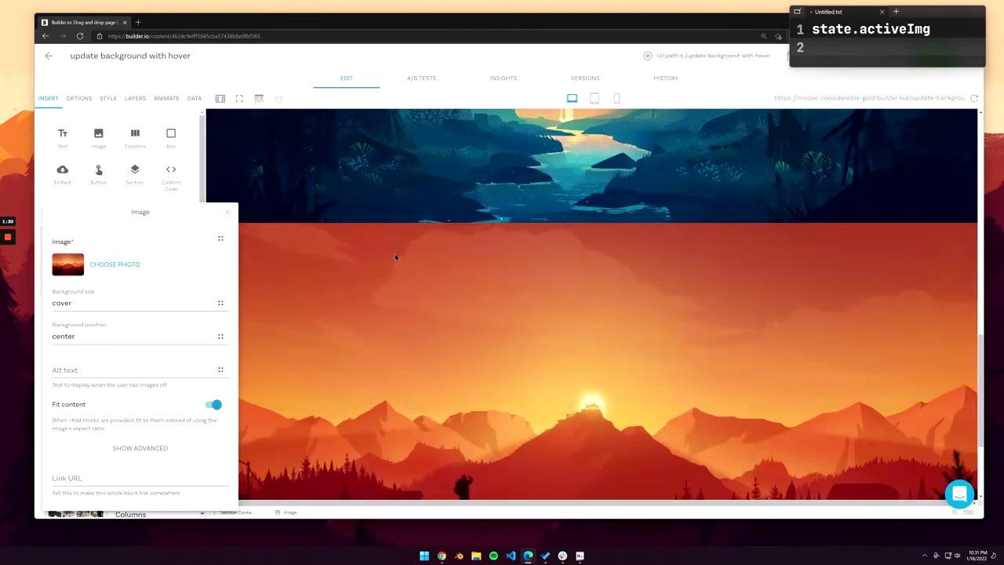
pyautogui.click(420, 297)
pyautogui.scroll(-3, 421, 298)
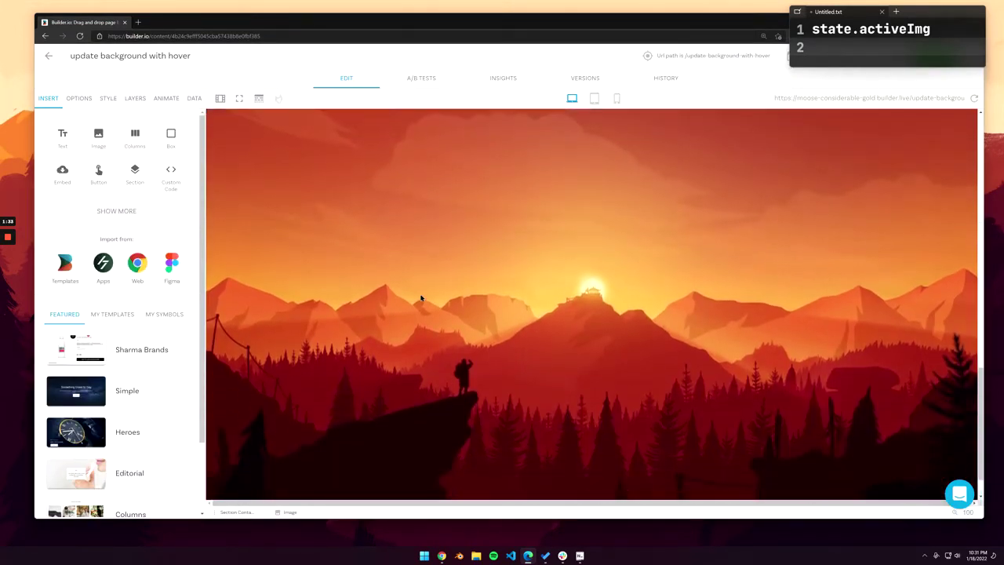
# Step: Set the position CSS property of the first image, the blue watchtower, to Absolute
pyautogui.scroll(10, 420, 296)
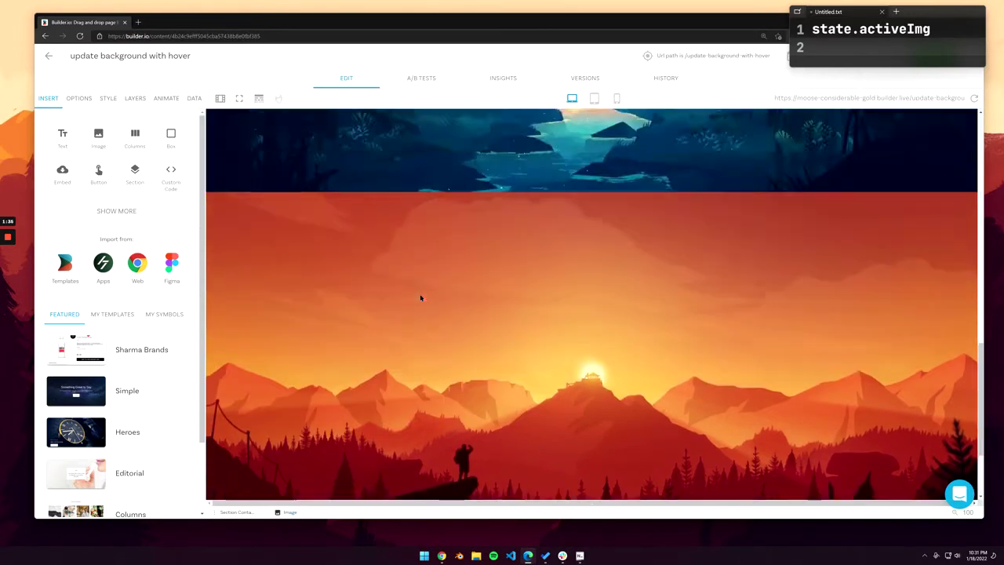
pyautogui.scroll(2, 421, 298)
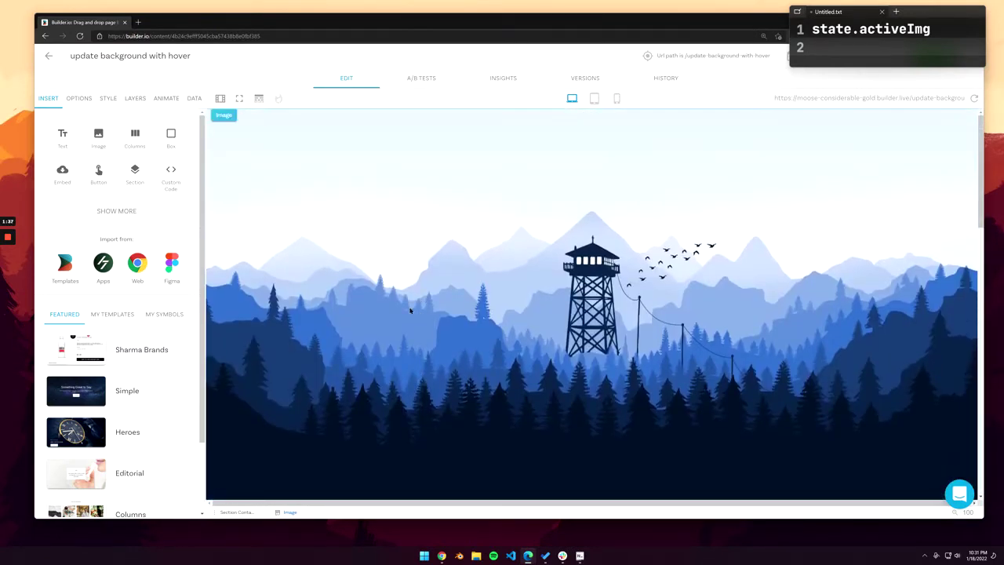
pyautogui.click(357, 306)
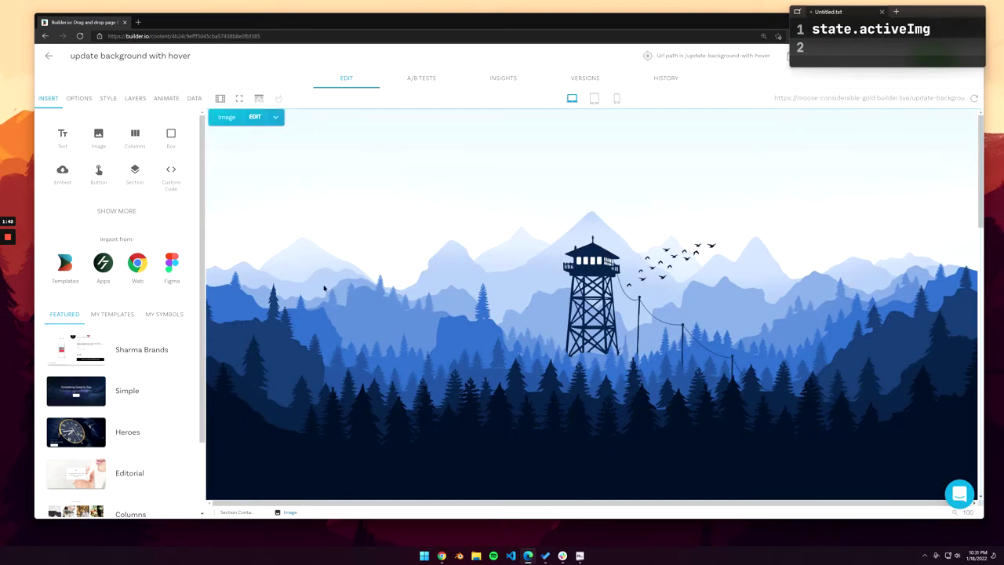
pyautogui.click(107, 99)
pyautogui.scroll(-3, 196, 251)
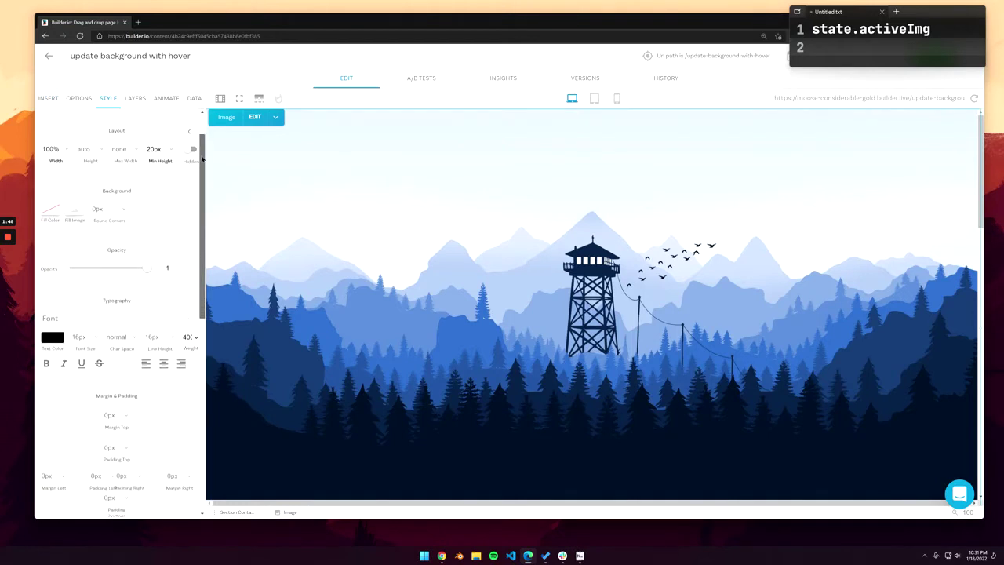
pyautogui.scroll(-3, 198, 256)
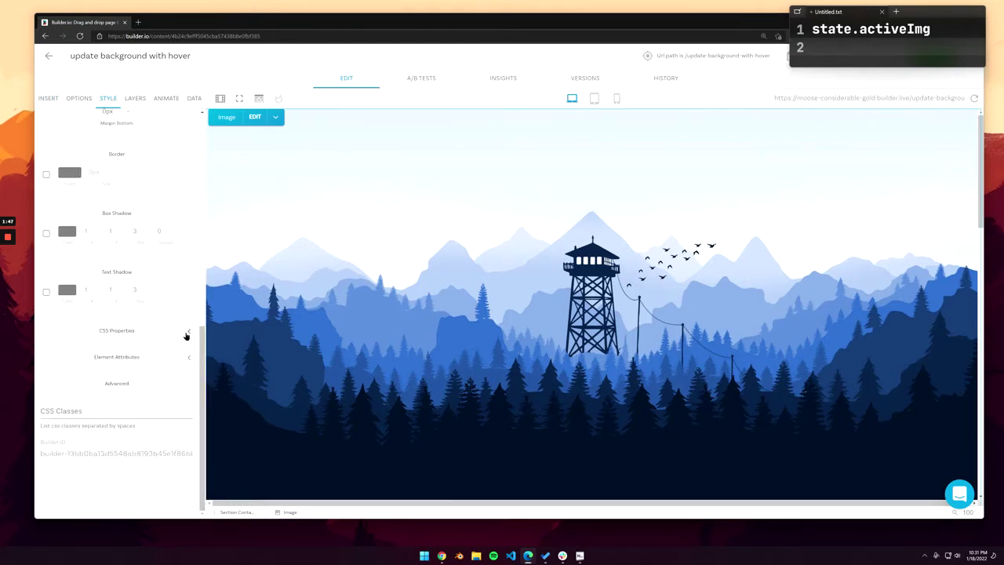
pyautogui.click(188, 333)
pyautogui.scroll(-3, 197, 384)
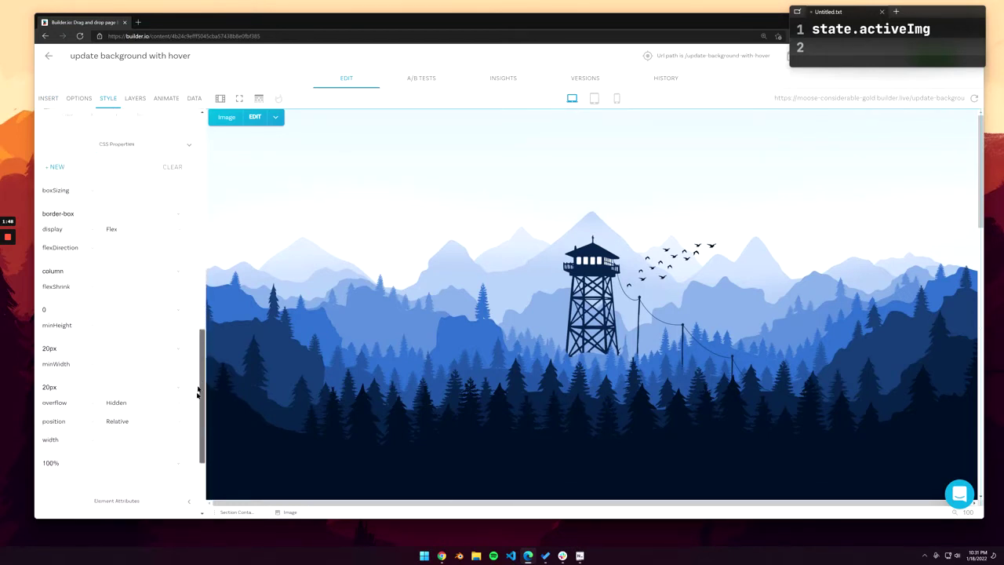
pyautogui.click(177, 379)
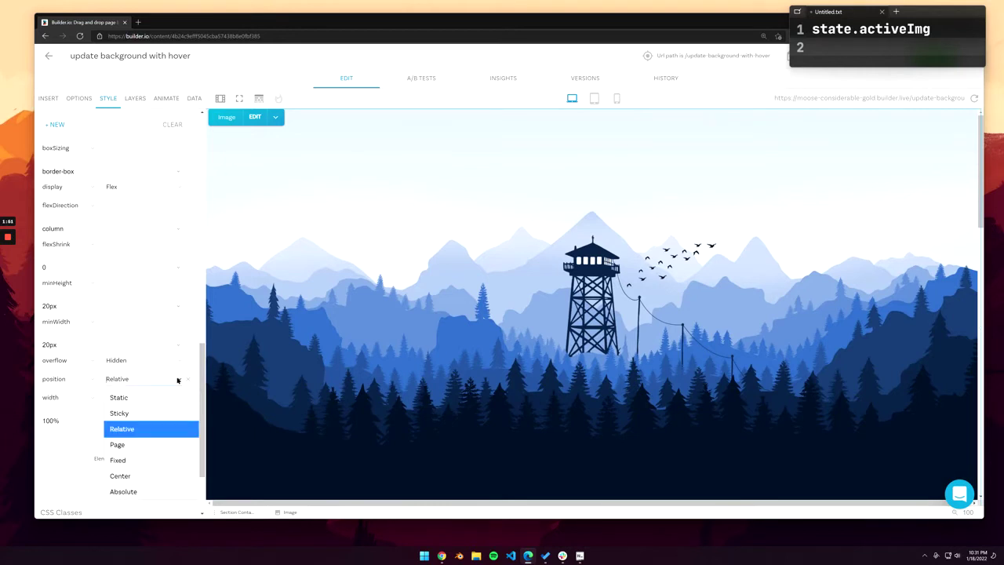
pyautogui.click(163, 491)
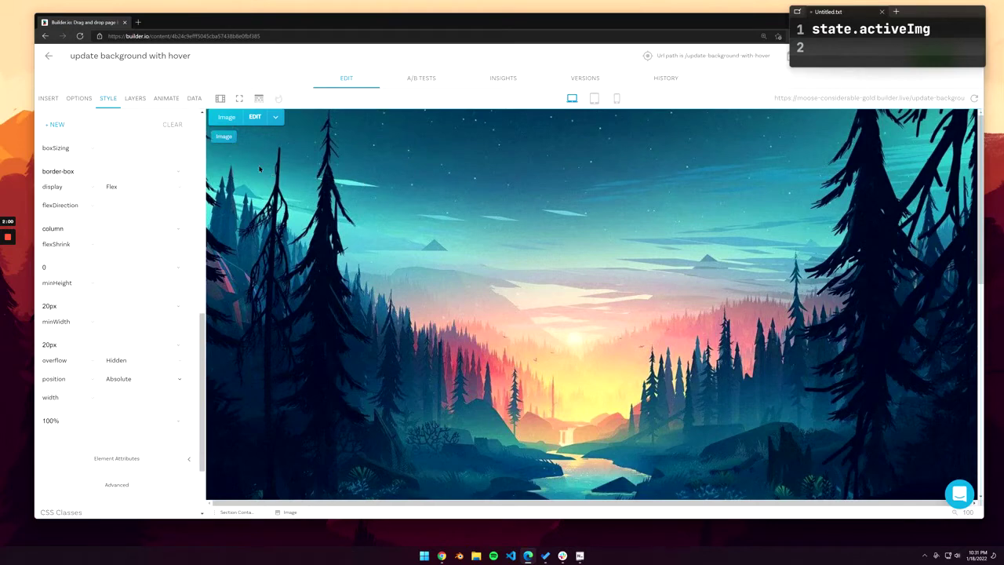
# Step: Rename the three image layers inside the Section Container, in order, as Blue, Sunset and Red
pyautogui.click(142, 99)
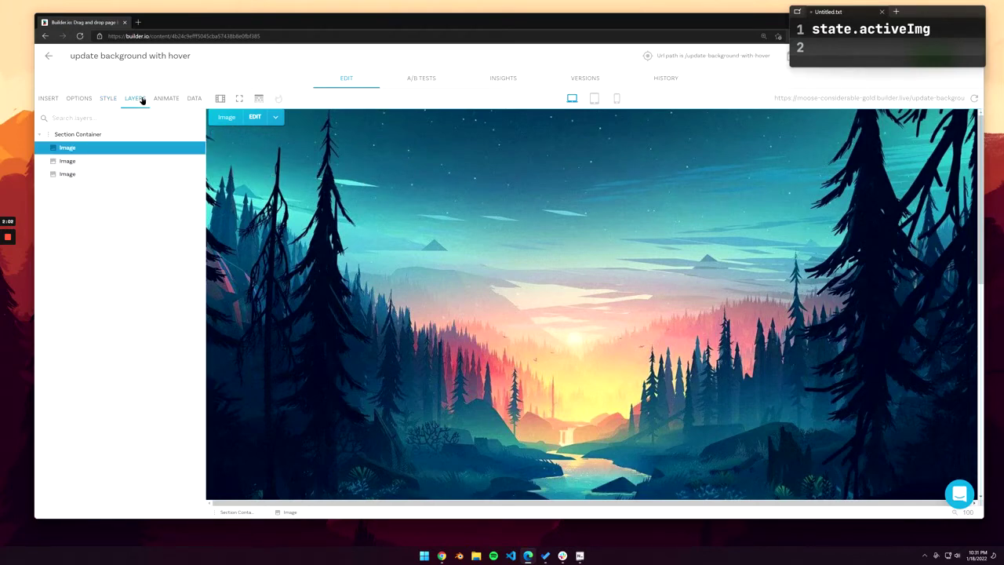
pyautogui.click(109, 161)
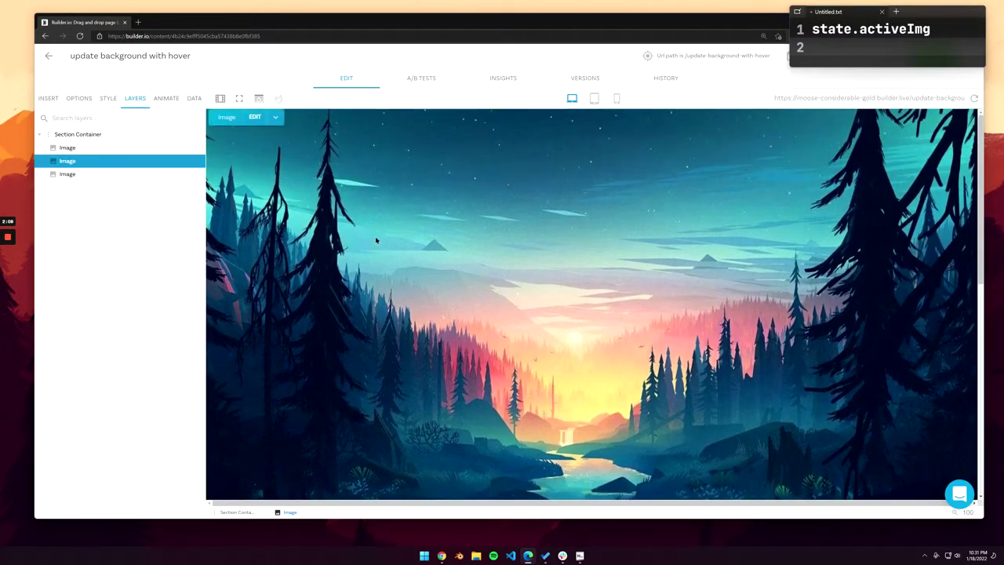
pyautogui.doubleClick(67, 148)
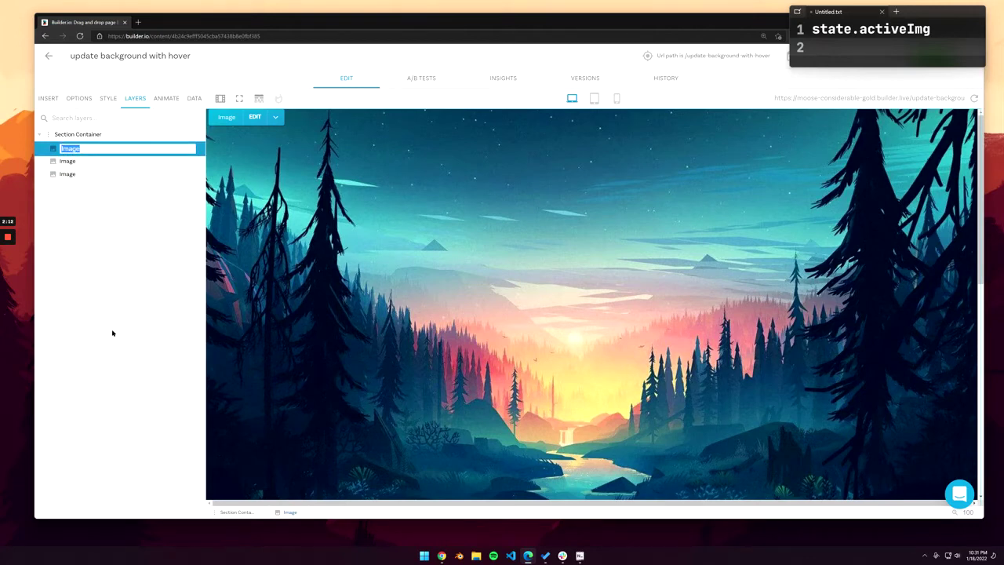
pyautogui.write('Blue')
pyautogui.press('Return')
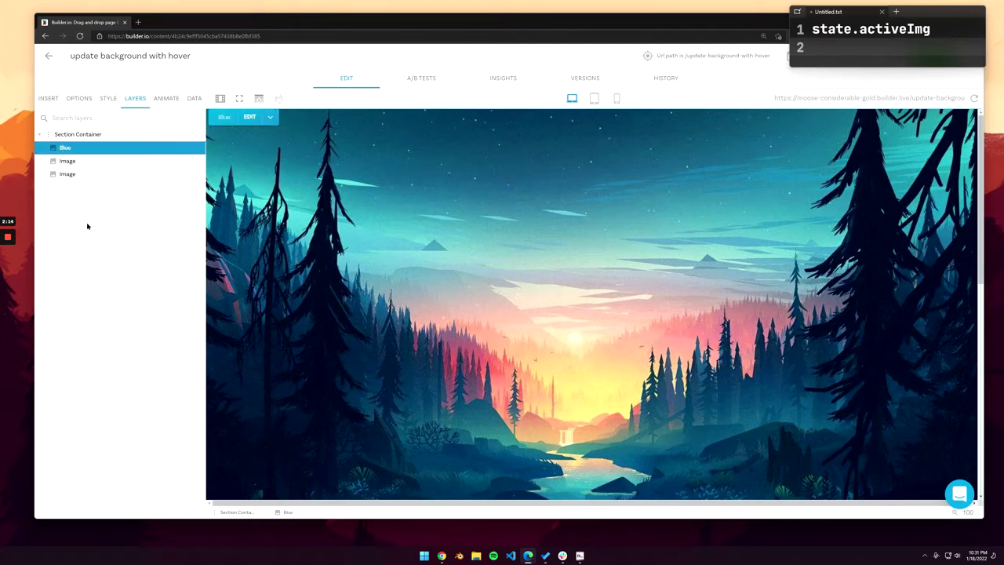
pyautogui.doubleClick(83, 160)
pyautogui.write('Sunse')
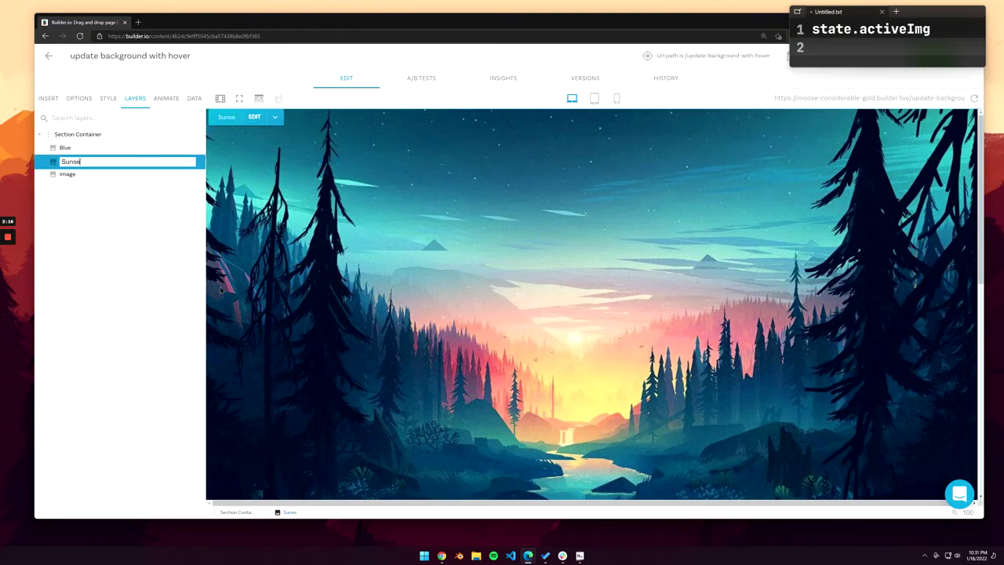
pyautogui.write('t')
pyautogui.press('Return')
pyautogui.doubleClick(67, 174)
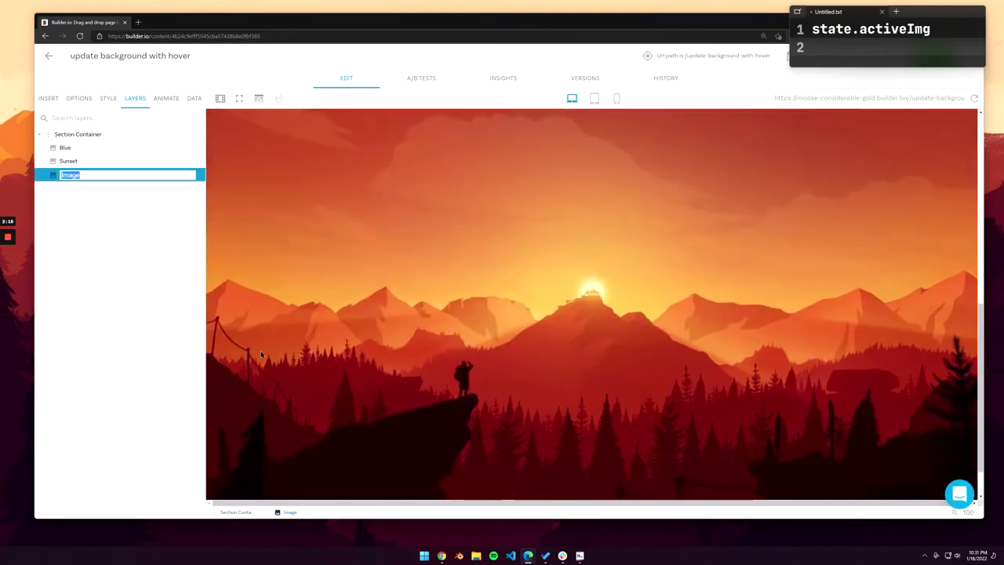
pyautogui.write('Red')
pyautogui.press('Return')
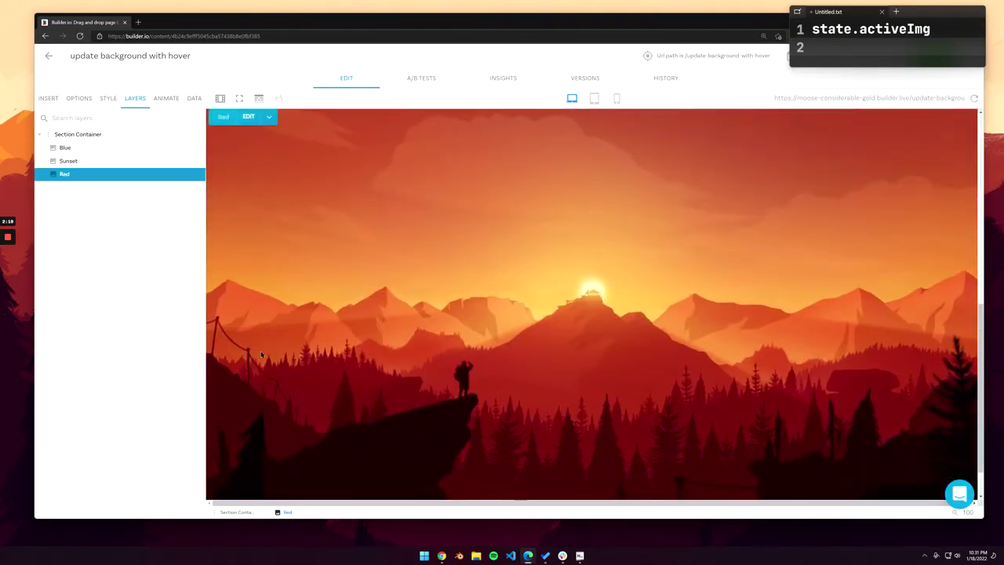
# Step: Set the position CSS property of the Sunset image to Absolute
pyautogui.click(66, 161)
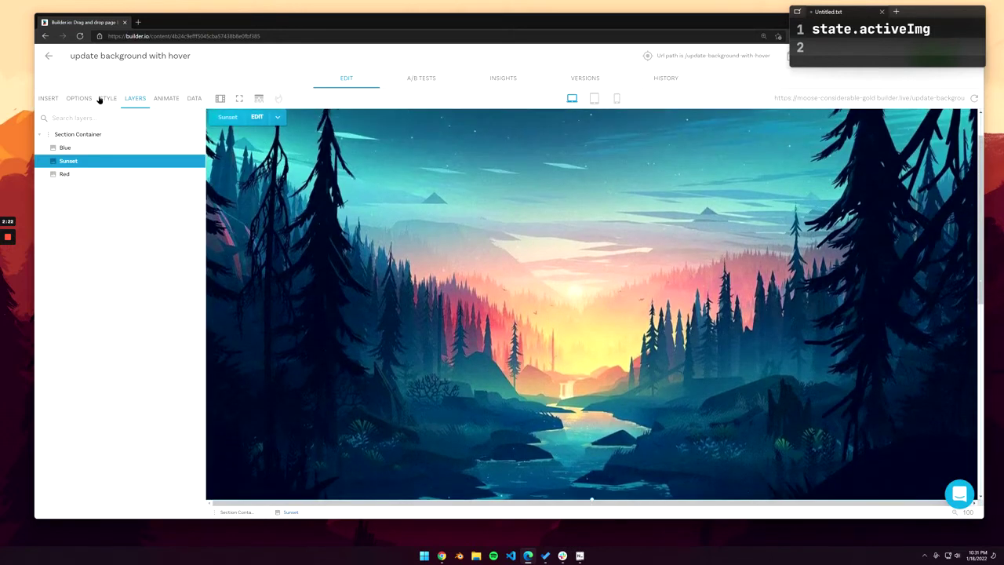
pyautogui.click(101, 99)
pyautogui.scroll(-10, 192, 313)
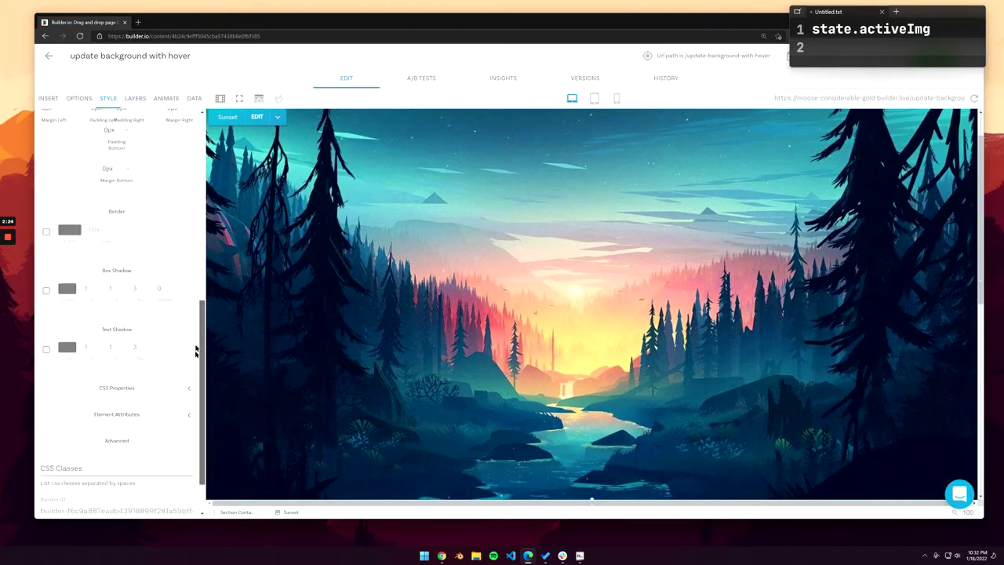
pyautogui.scroll(-1, 196, 352)
pyautogui.click(189, 331)
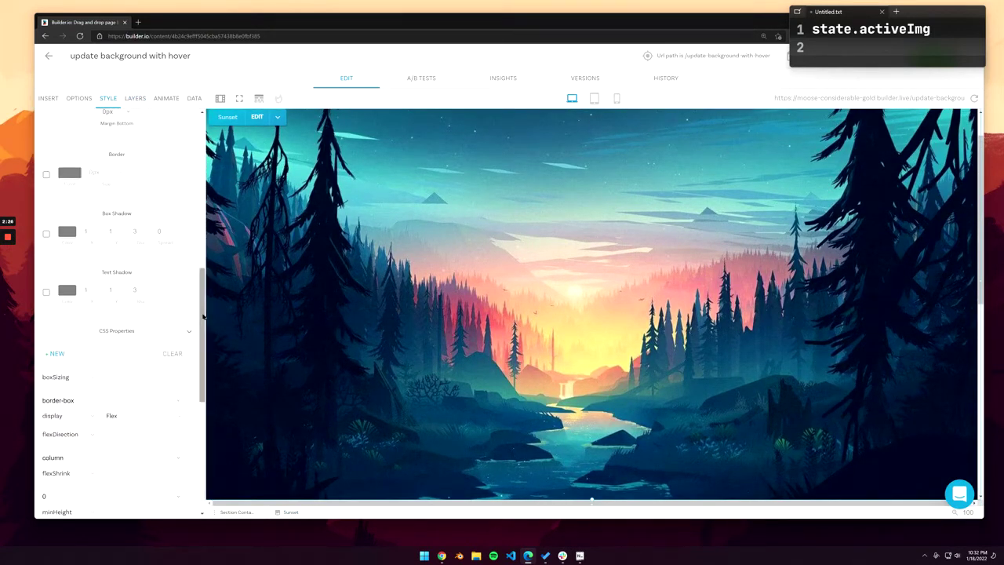
pyautogui.moveTo(202, 316); pyautogui.dragTo(194, 414)
pyautogui.click(180, 313)
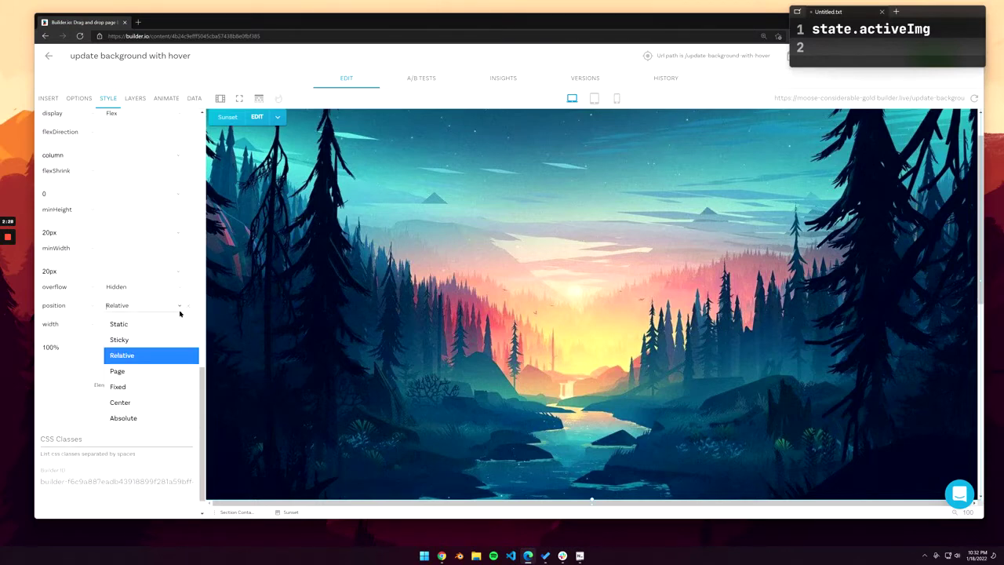
pyautogui.click(125, 417)
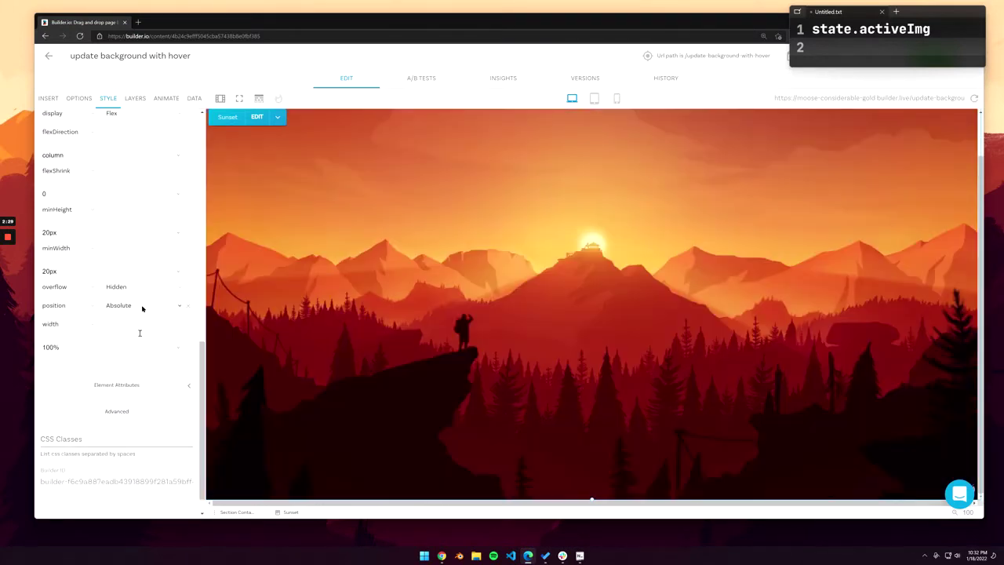
# Step: Set the position CSS property of the Red image to Absolute
pyautogui.click(133, 99)
pyautogui.click(102, 172)
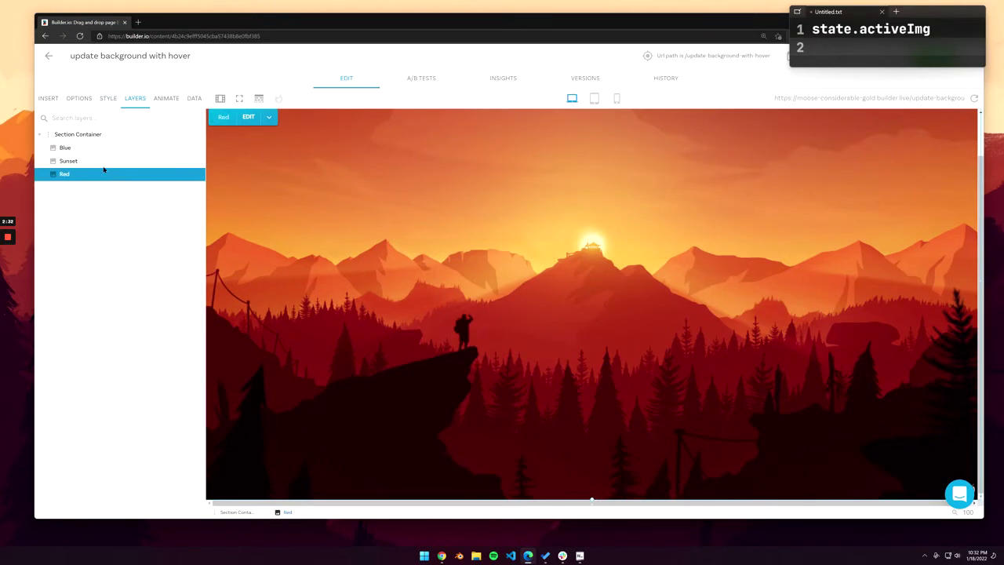
pyautogui.click(109, 98)
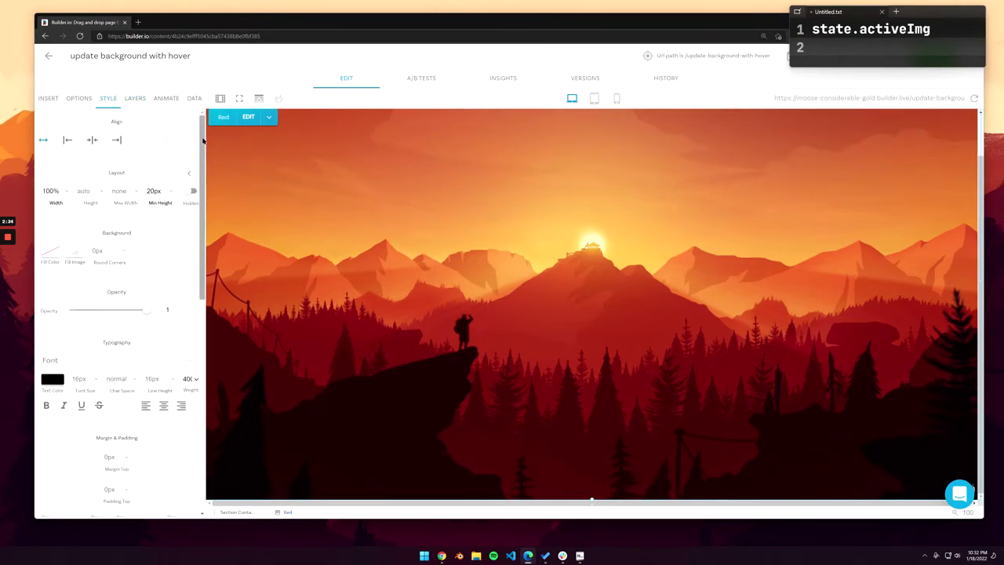
pyautogui.moveTo(202, 141); pyautogui.dragTo(187, 354)
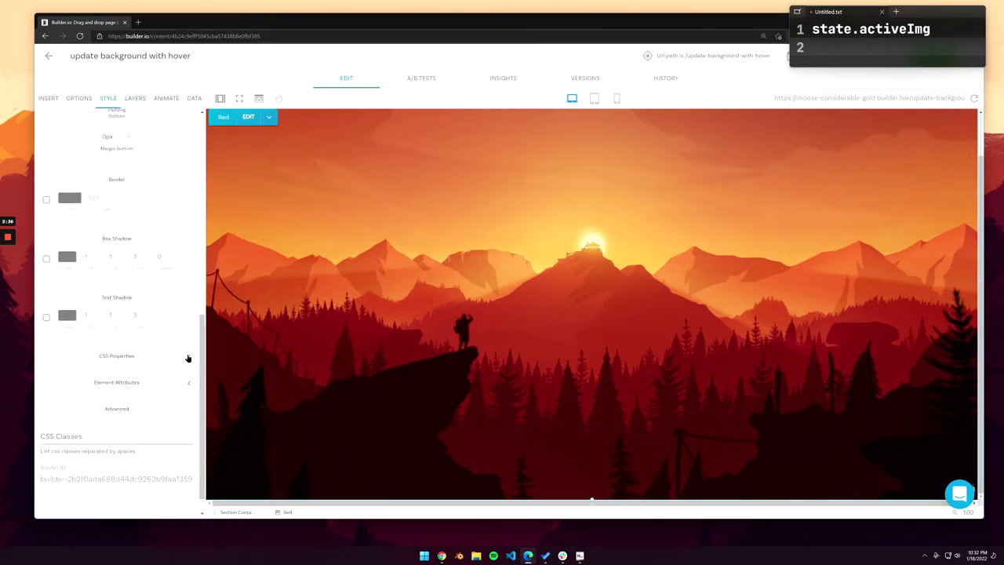
pyautogui.click(187, 357)
pyautogui.scroll(-3, 191, 392)
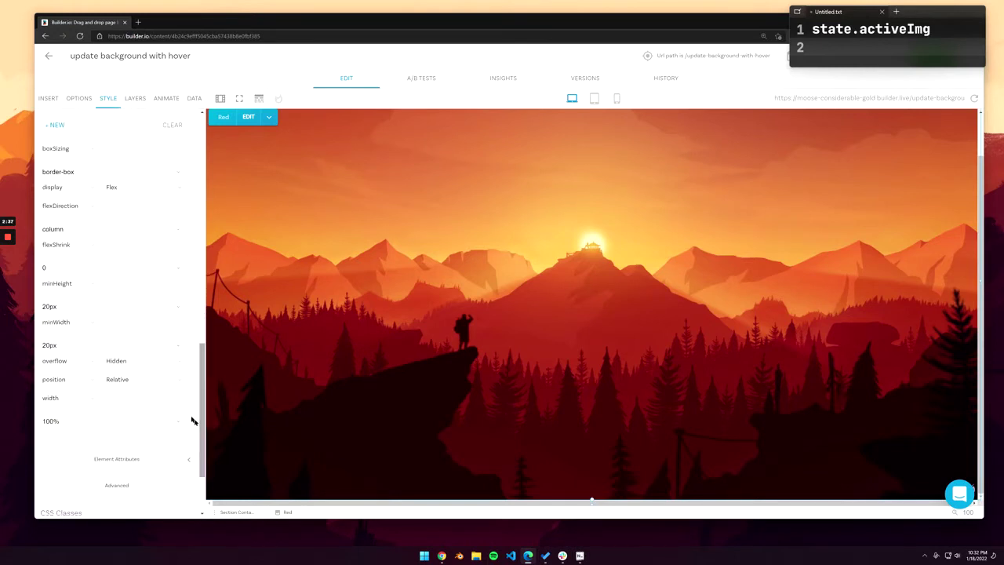
pyautogui.click(178, 381)
pyautogui.click(128, 492)
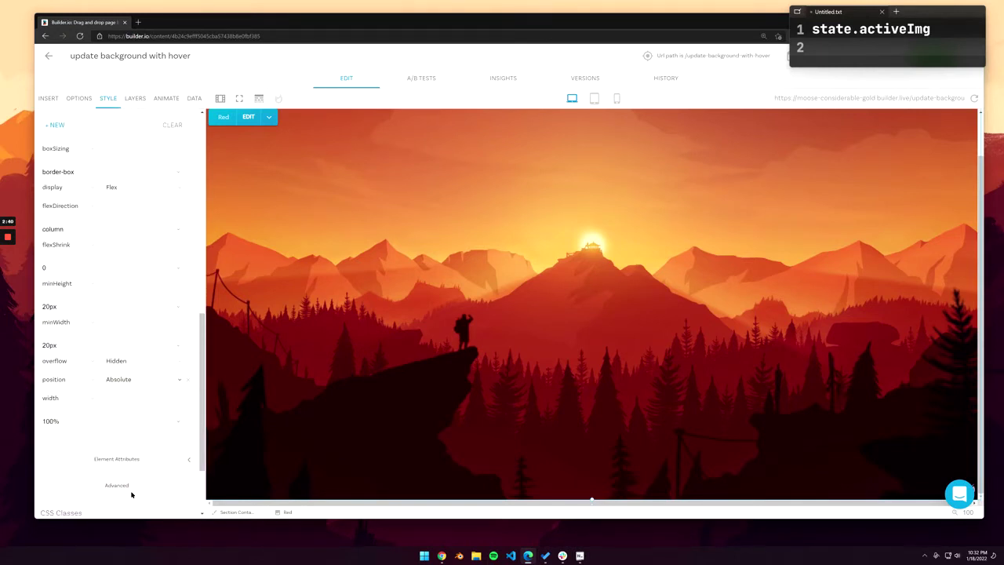
# Step: Examine how the Blue, Sunset and Red images are stacked within the Section Container
pyautogui.click(135, 99)
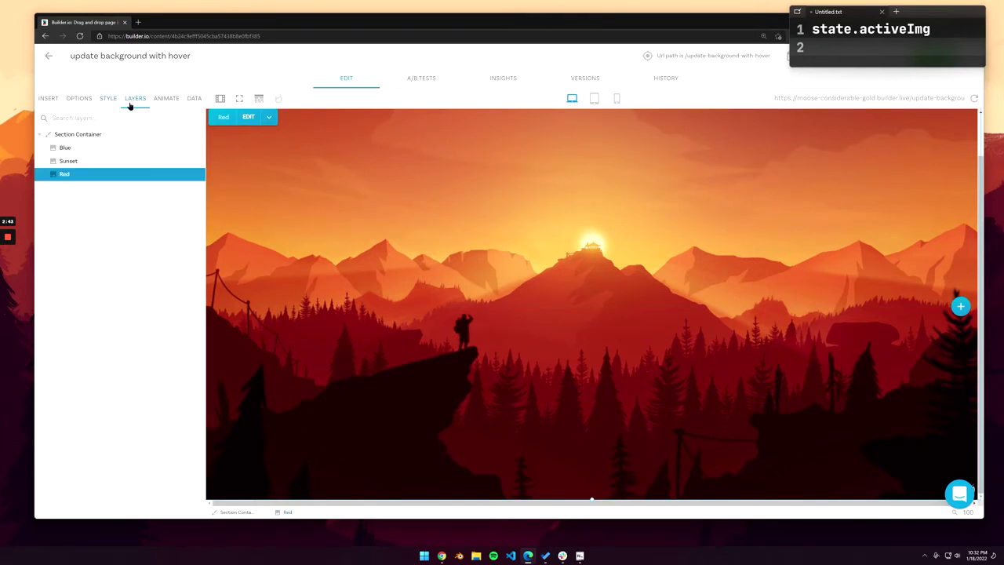
pyautogui.click(105, 139)
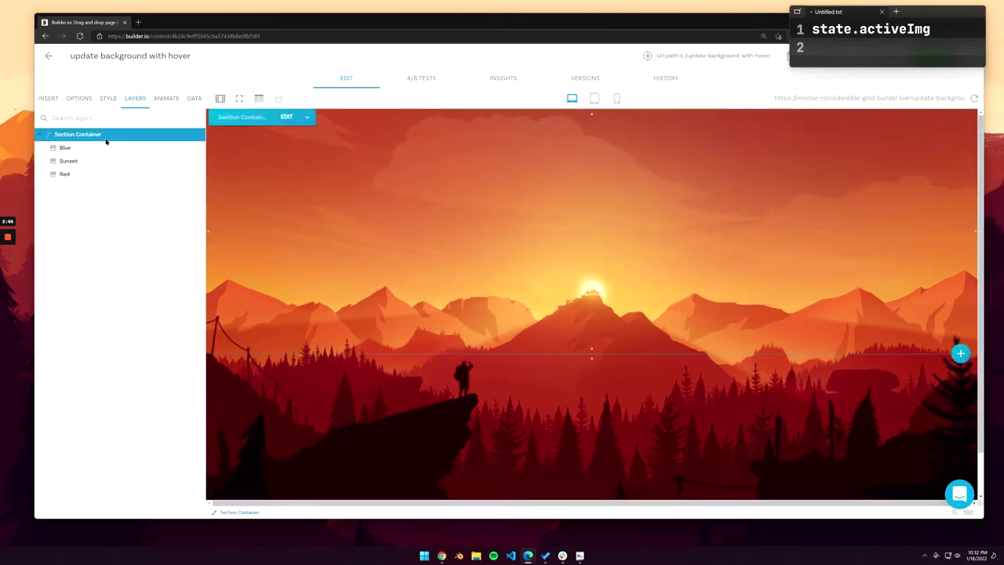
pyautogui.click(95, 150)
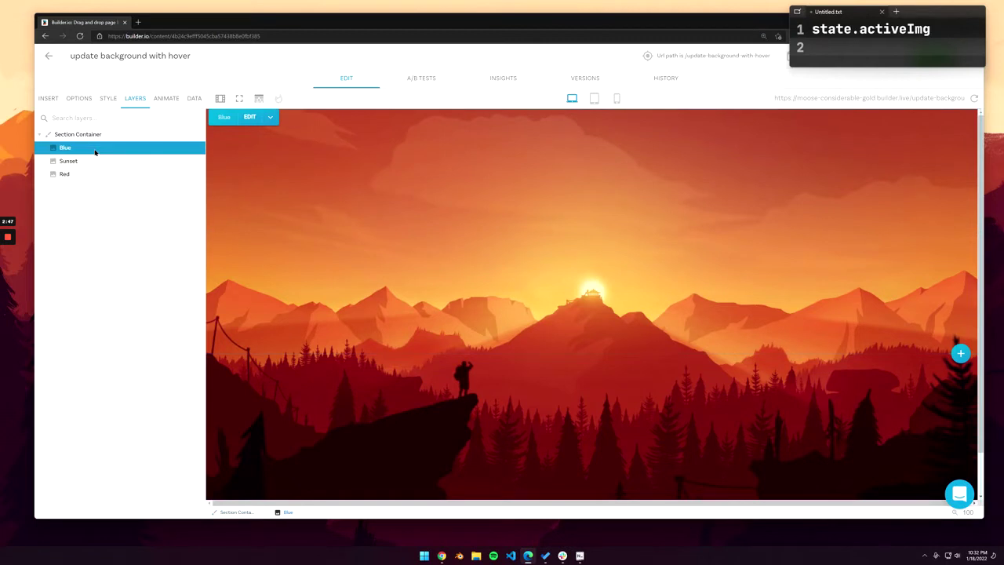
pyautogui.click(86, 161)
pyautogui.click(77, 175)
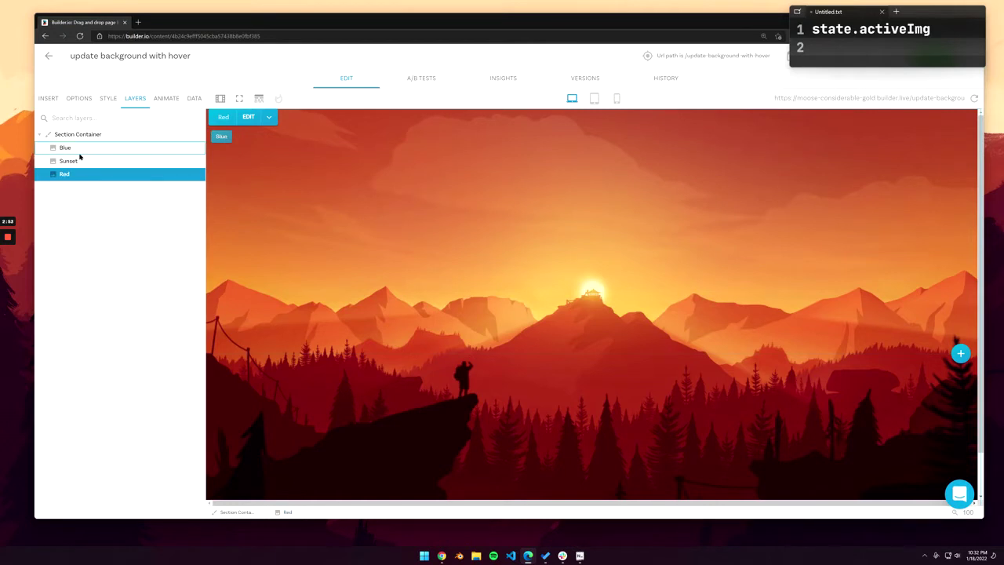
pyautogui.click(105, 101)
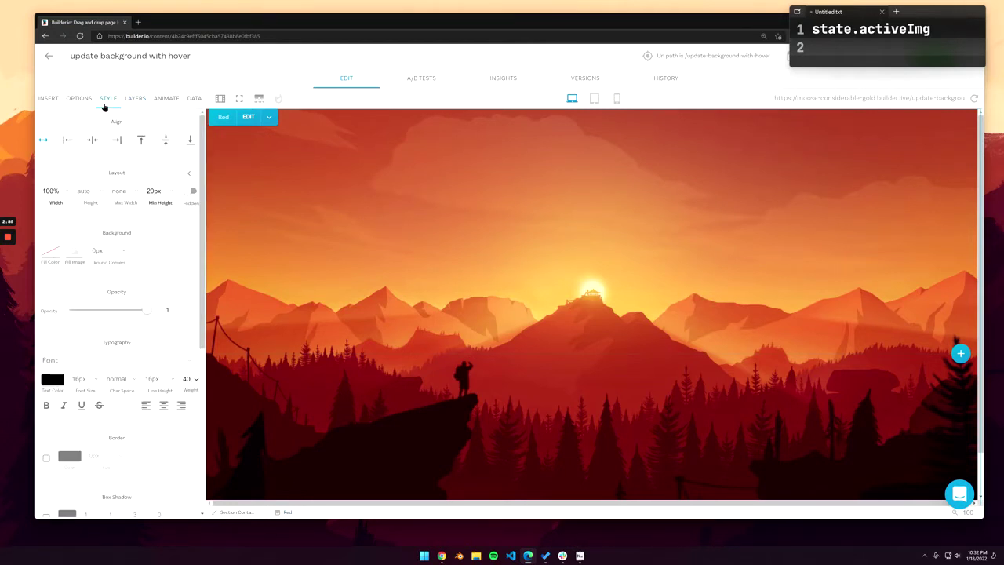
pyautogui.click(128, 104)
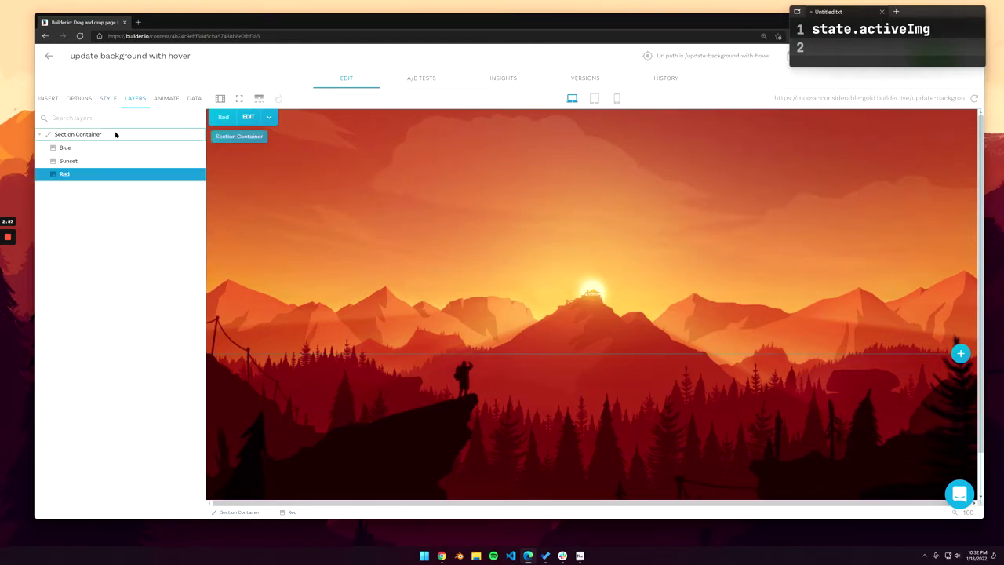
pyautogui.click(115, 135)
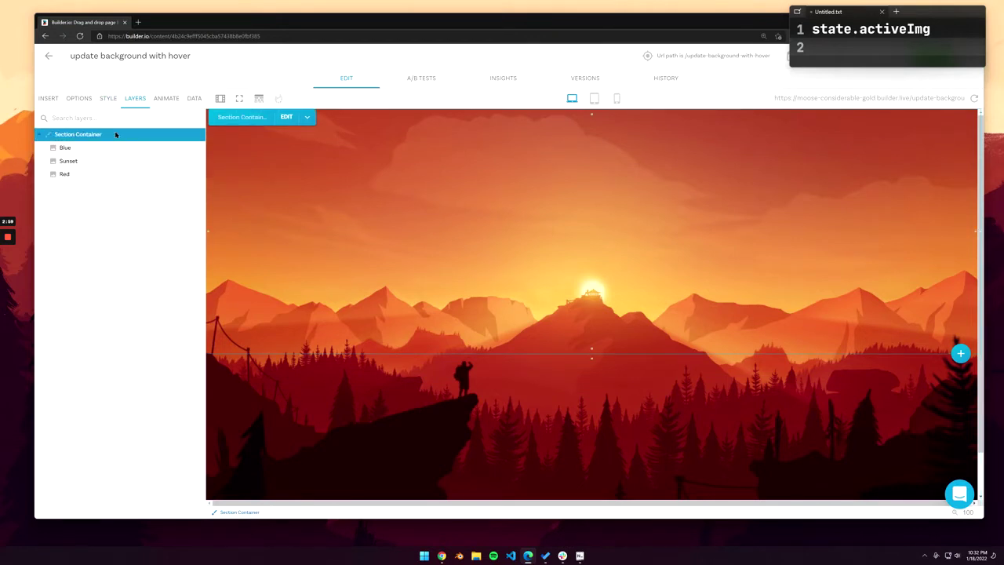
pyautogui.scroll(-1, 585, 287)
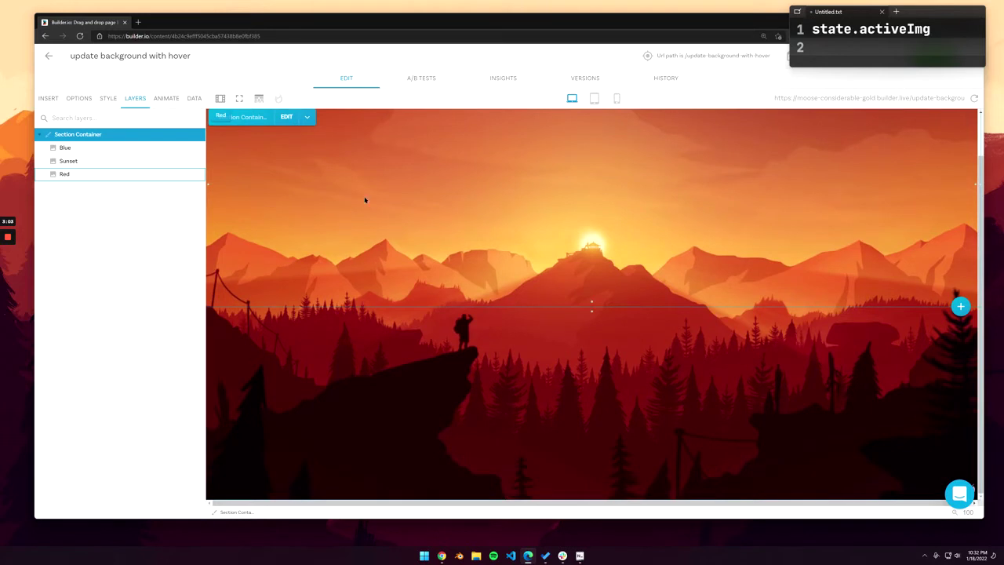
pyautogui.scroll(1, 567, 285)
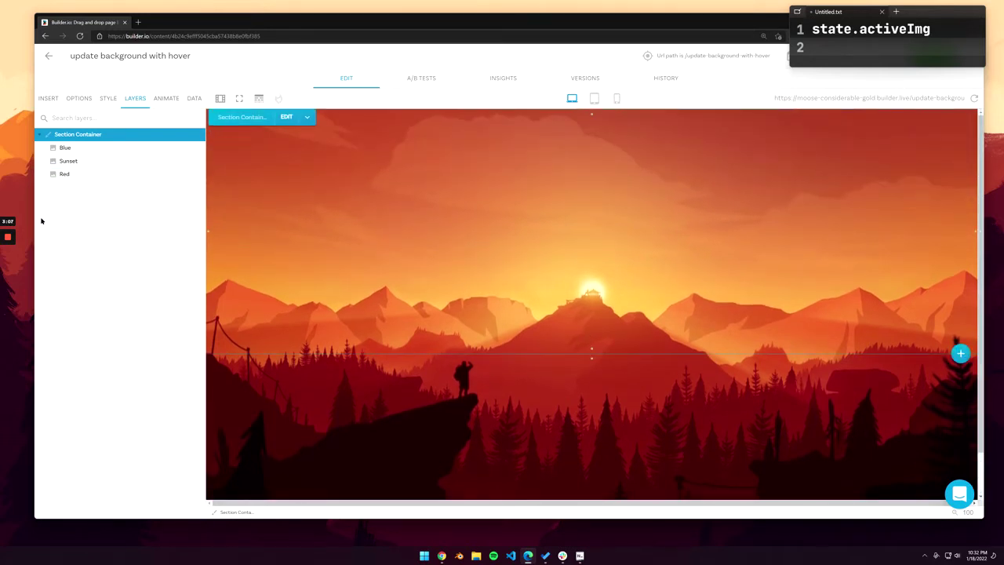
# Step: Insert a box above the Section Container and rename its layer Hover Items
pyautogui.click(47, 98)
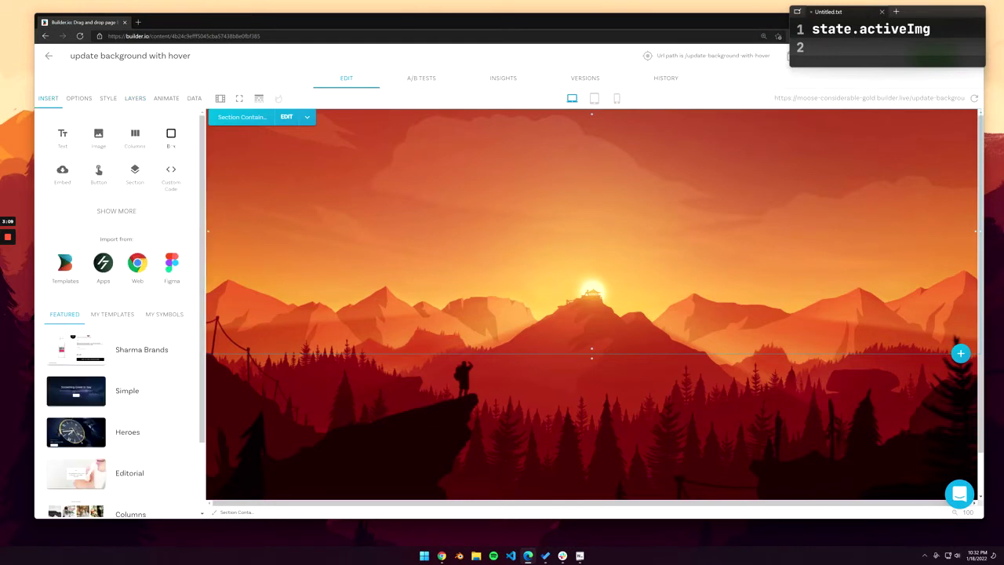
pyautogui.click(135, 99)
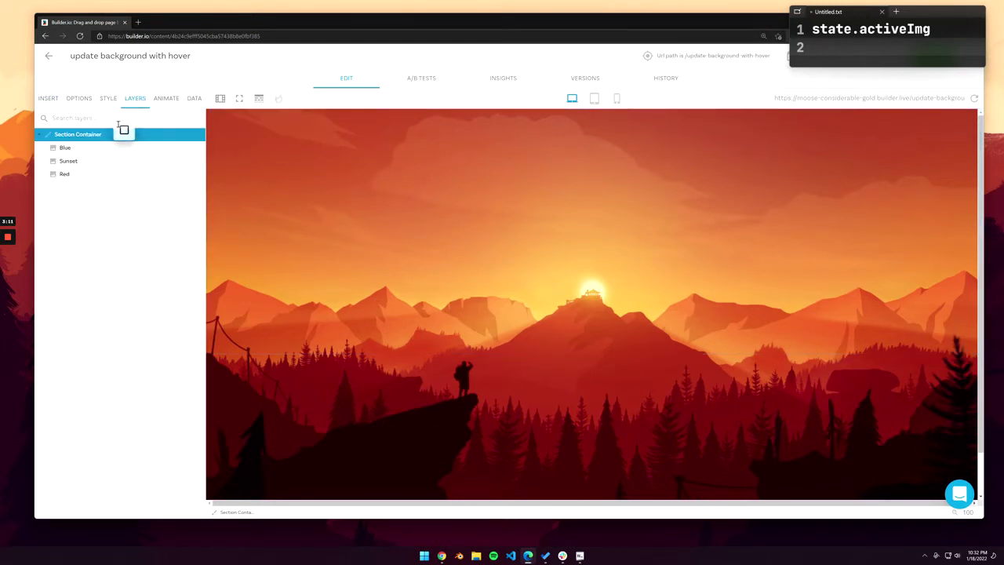
pyautogui.hotkey('ctrl', 'v')
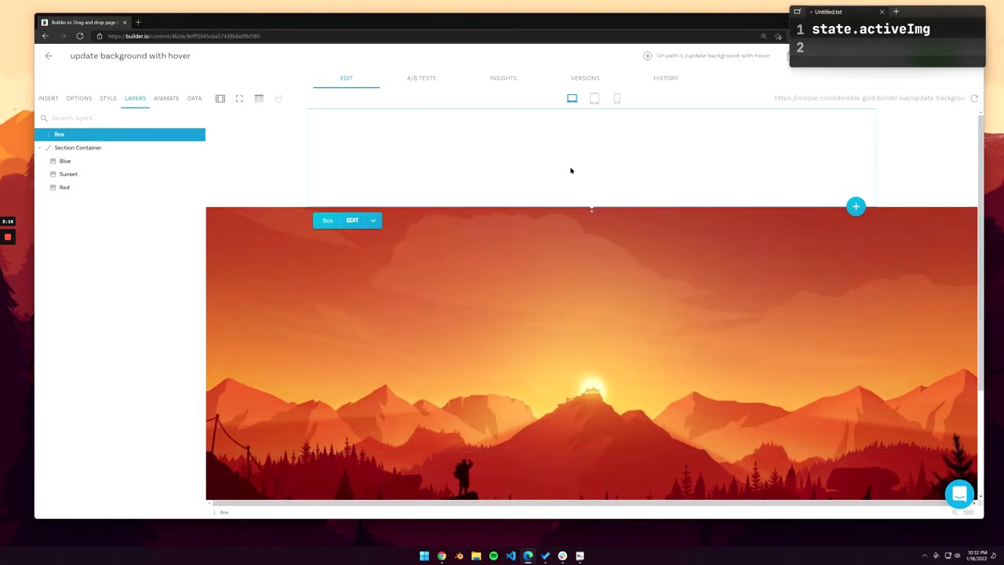
pyautogui.doubleClick(62, 135)
pyautogui.write('Ho')
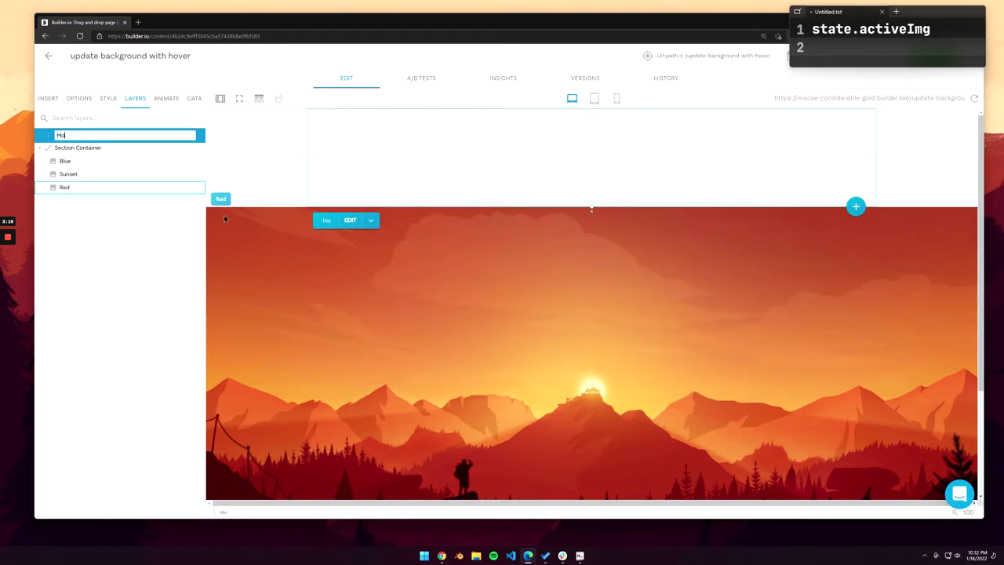
pyautogui.write('ver Items')
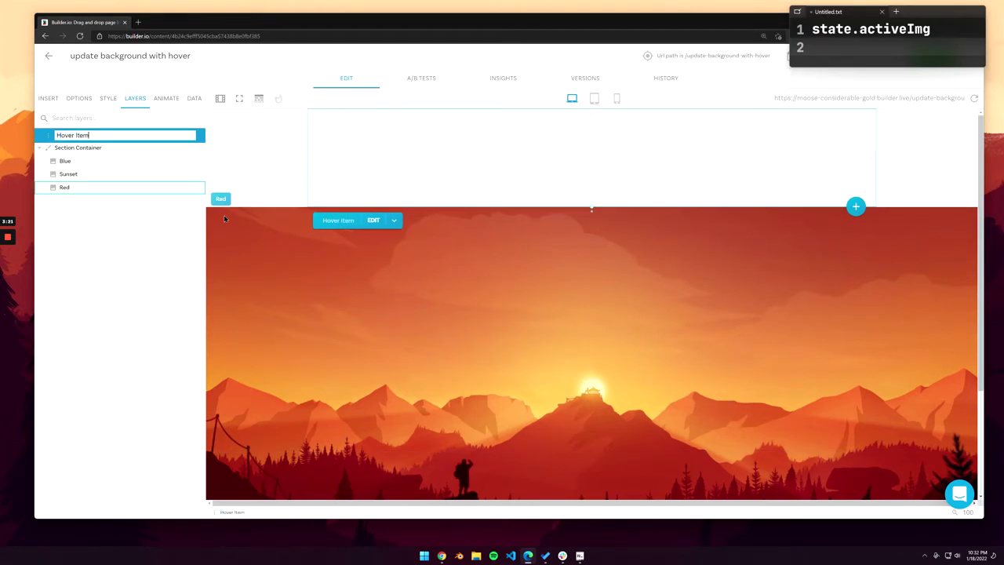
pyautogui.press('Return')
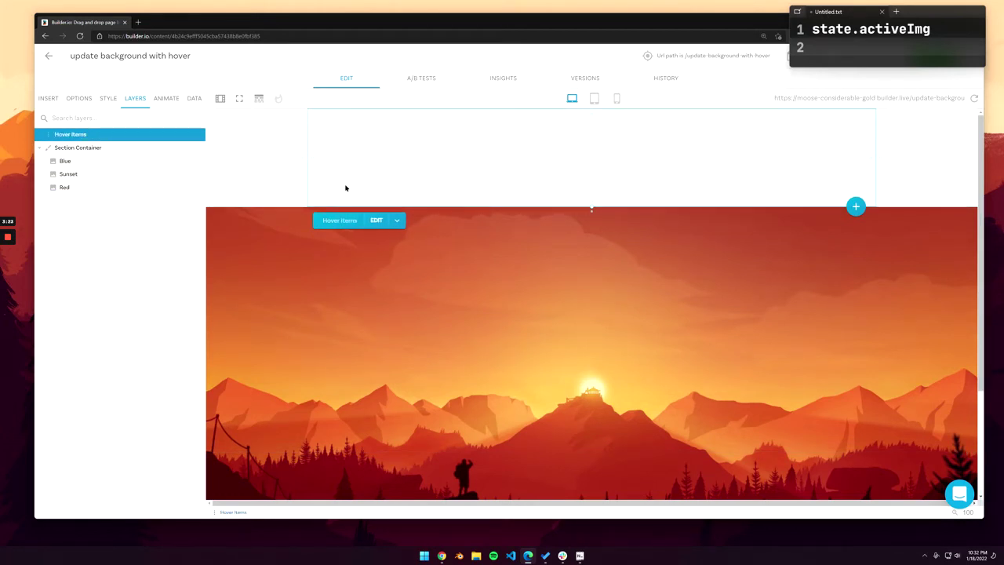
# Step: Insert a box inside the Hover Items box and rename its layer Hover Object
pyautogui.click(49, 100)
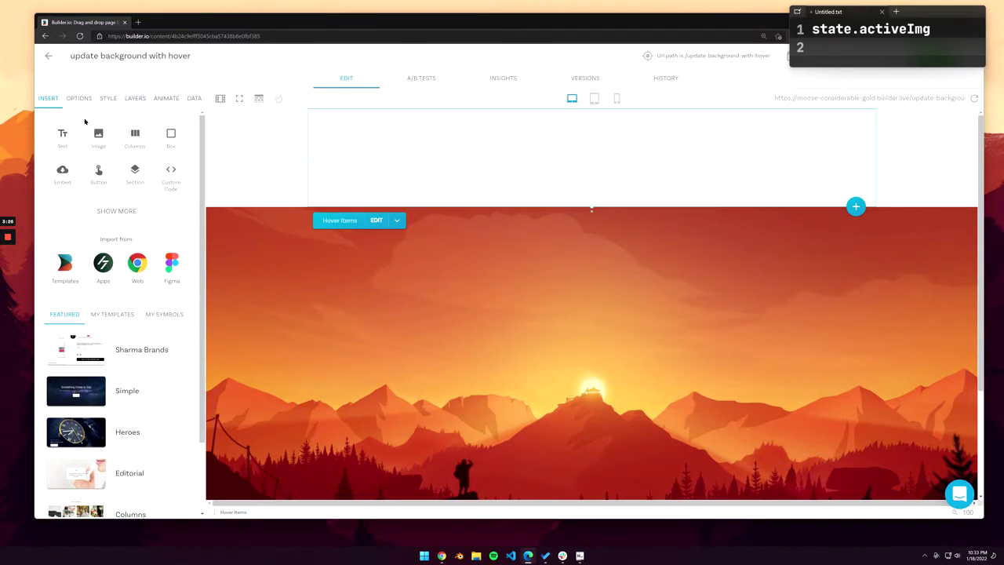
pyautogui.moveTo(170, 135); pyautogui.dragTo(281, 147)
pyautogui.moveTo(118, 103); pyautogui.dragTo(73, 137)
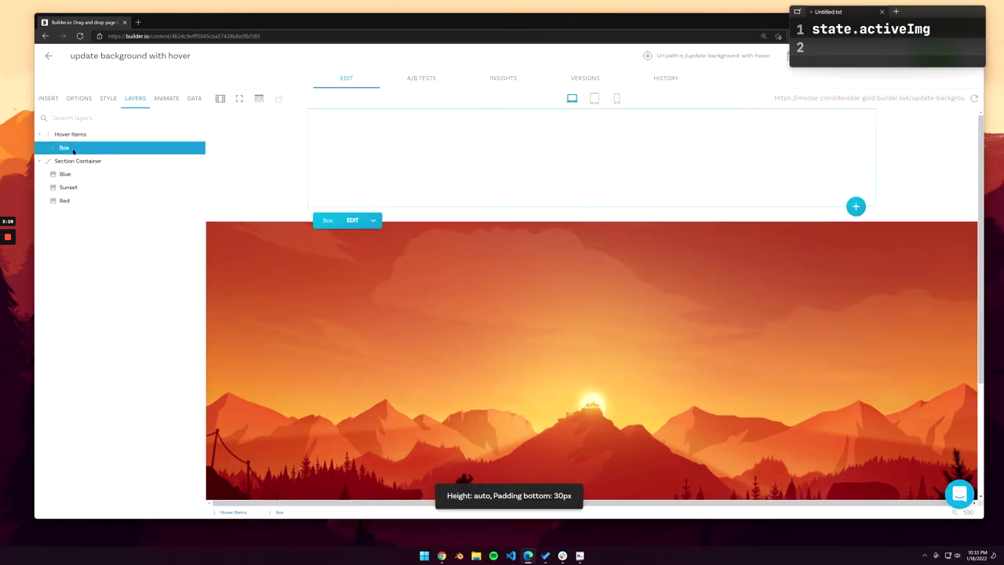
pyautogui.doubleClick(67, 147)
pyautogui.write('Hover Object')
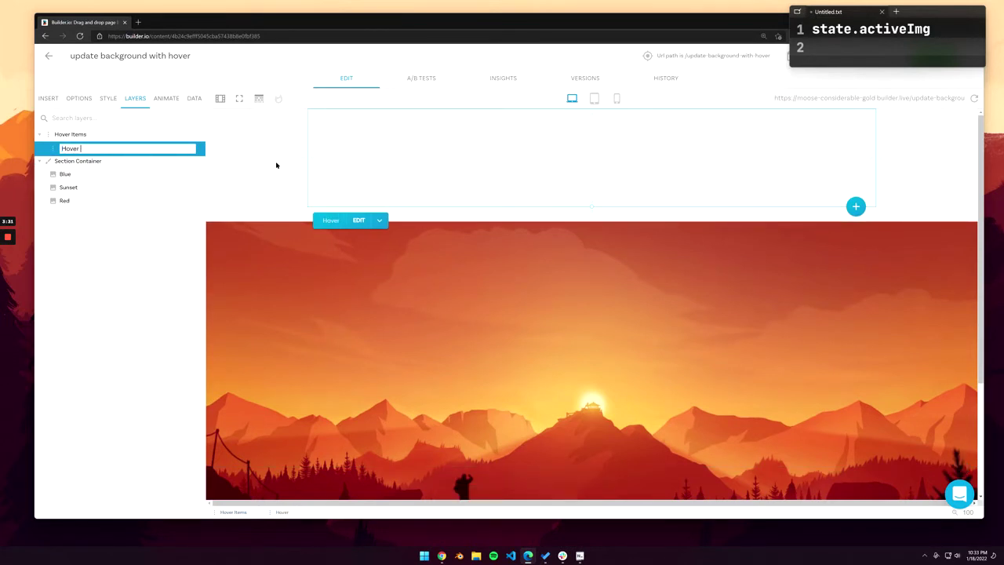
pyautogui.press('Return')
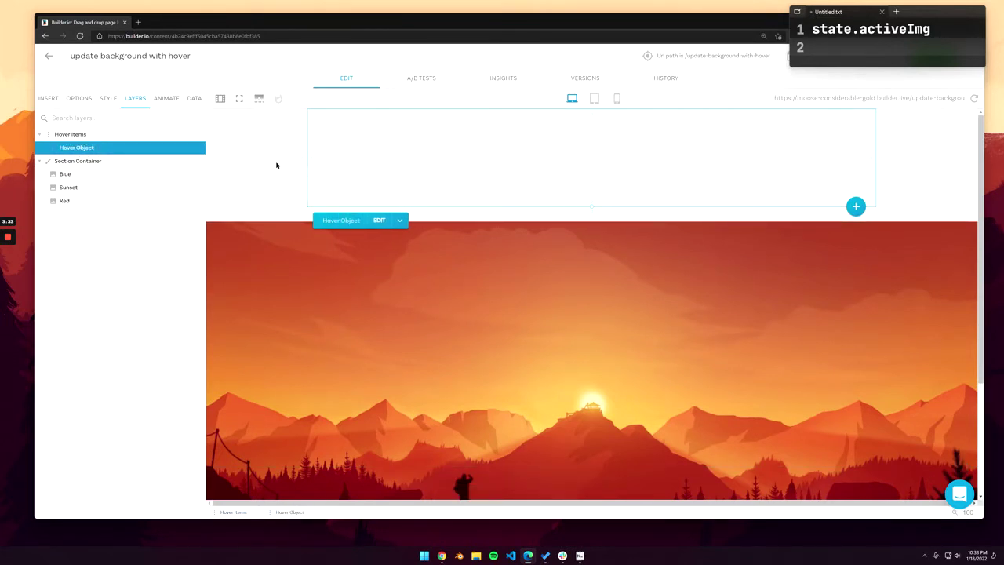
# Step: Give the Hover Object box a black fill (000000) and a white text color (FFFFFF)
pyautogui.click(108, 99)
pyautogui.click(79, 100)
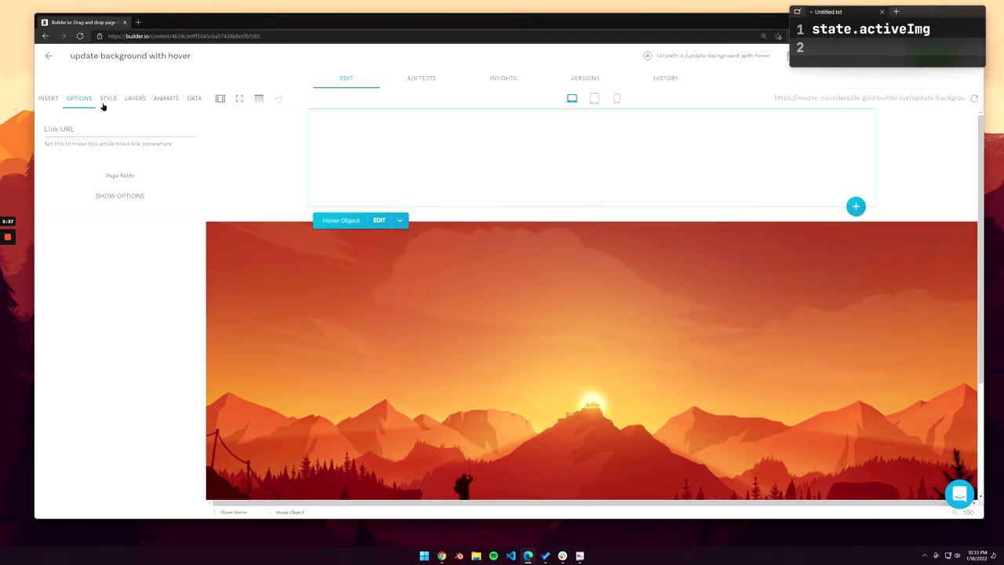
pyautogui.click(107, 99)
pyautogui.scroll(-4, 190, 273)
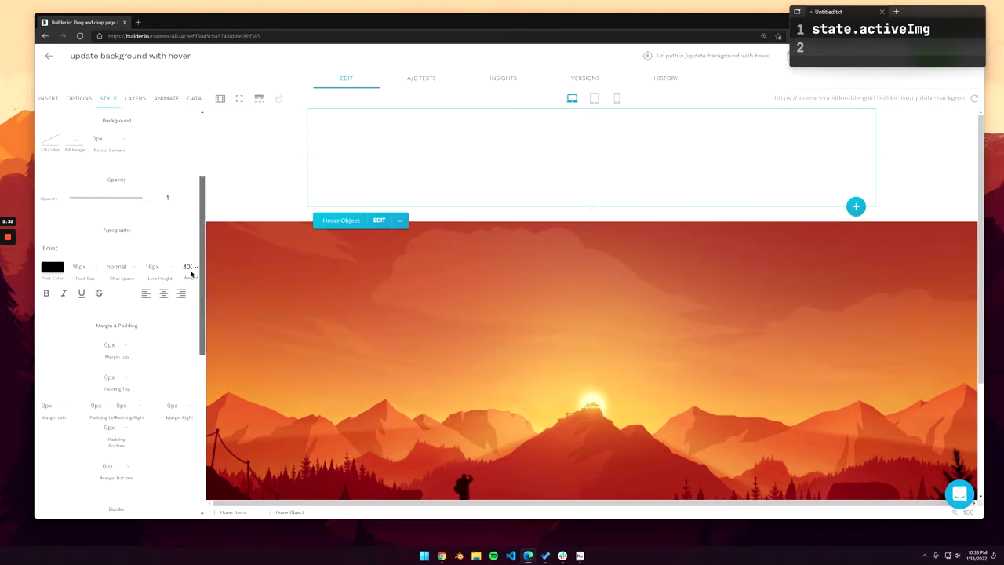
pyautogui.click(50, 142)
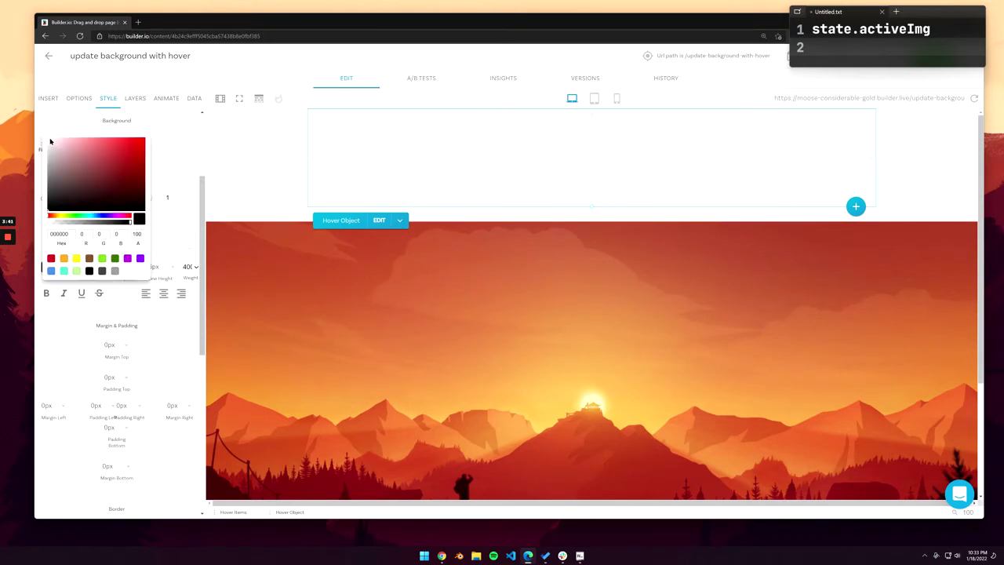
pyautogui.click(89, 271)
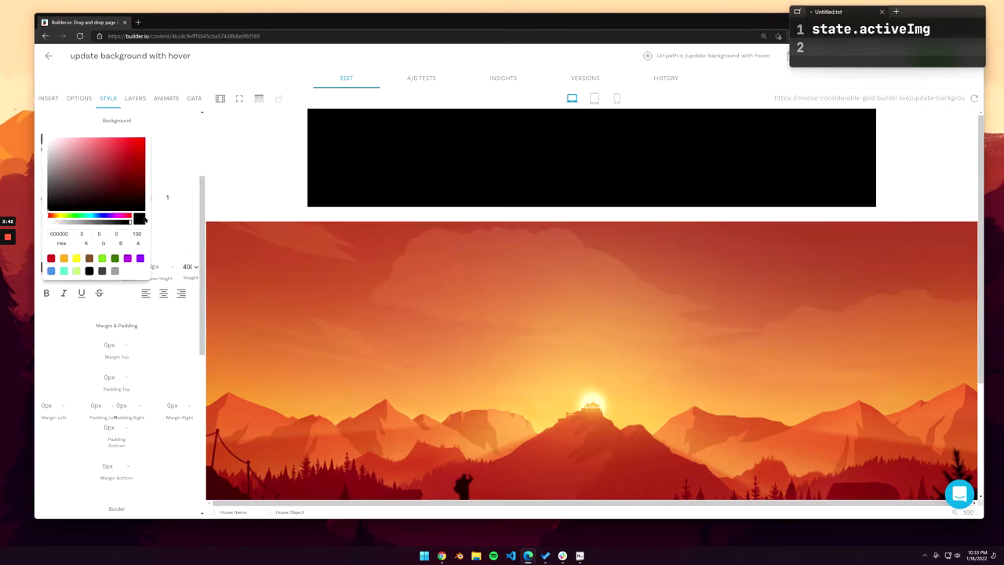
pyautogui.click(181, 160)
pyautogui.click(48, 269)
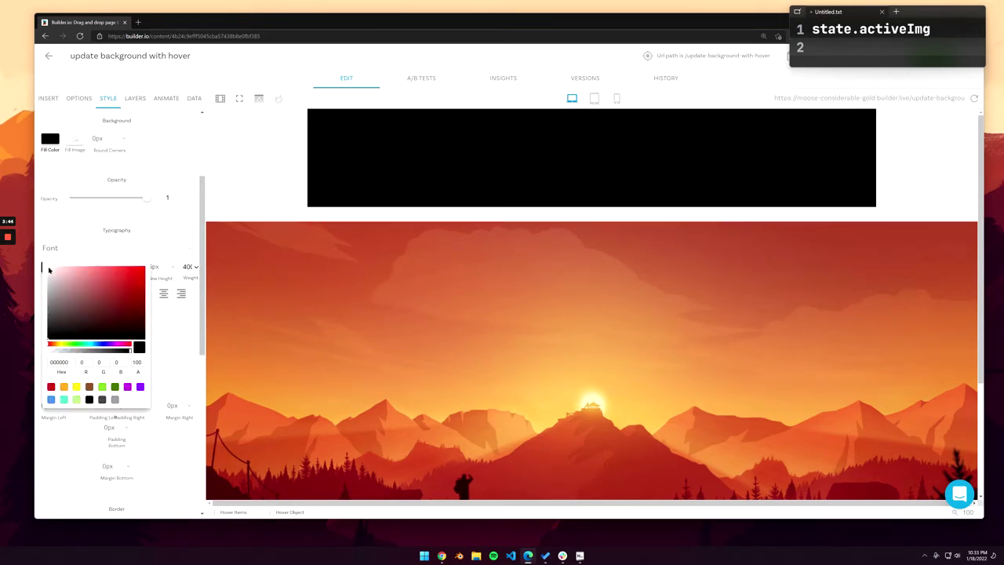
pyautogui.click(129, 399)
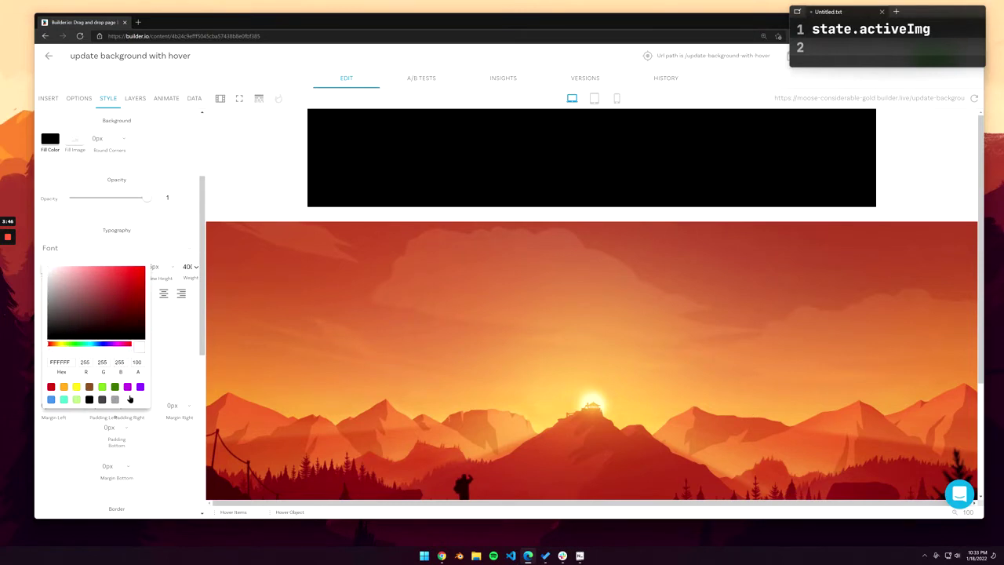
pyautogui.click(195, 230)
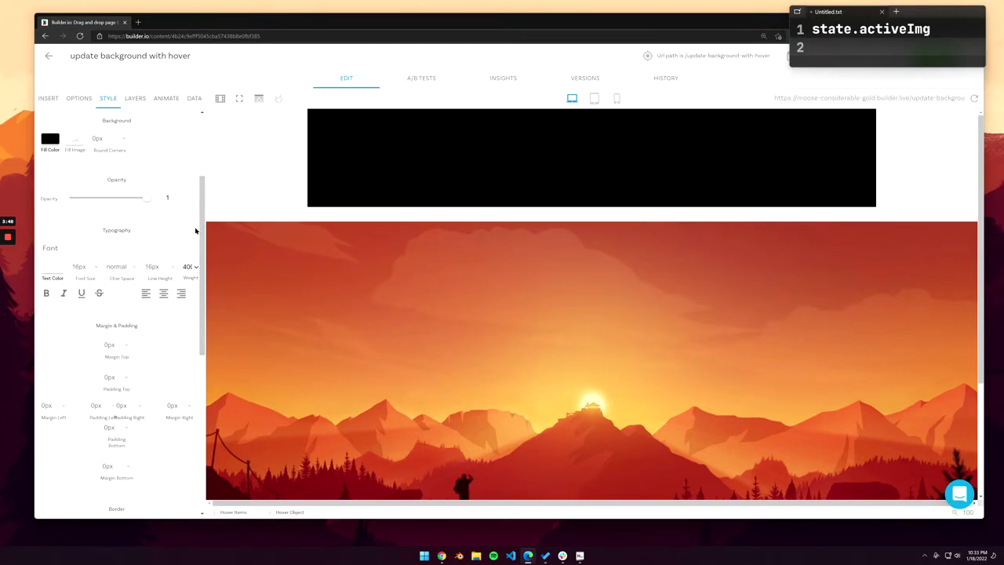
# Step: Insert a text element inside the black Hover Object box
pyautogui.moveTo(204, 225); pyautogui.dragTo(204, 165)
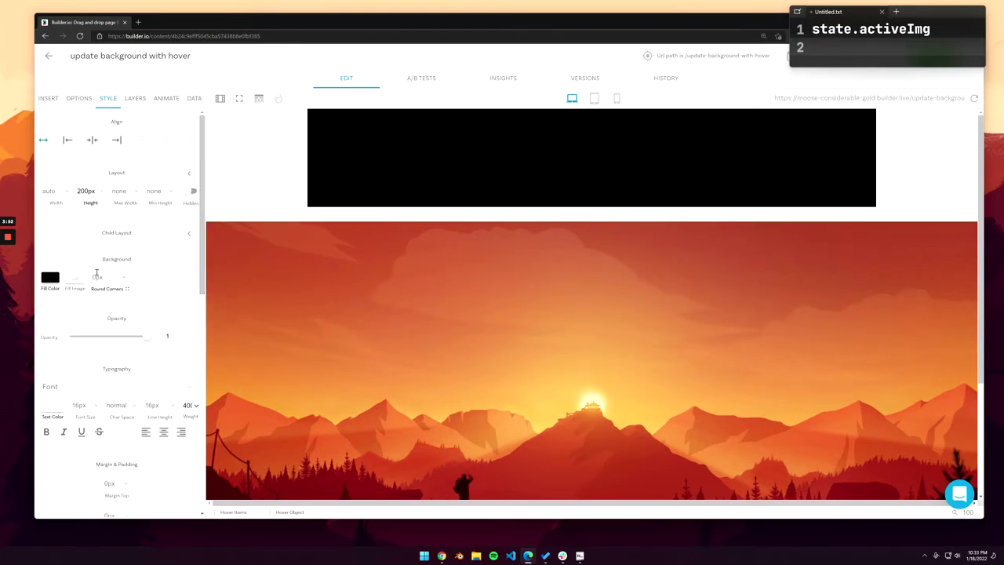
pyautogui.click(48, 98)
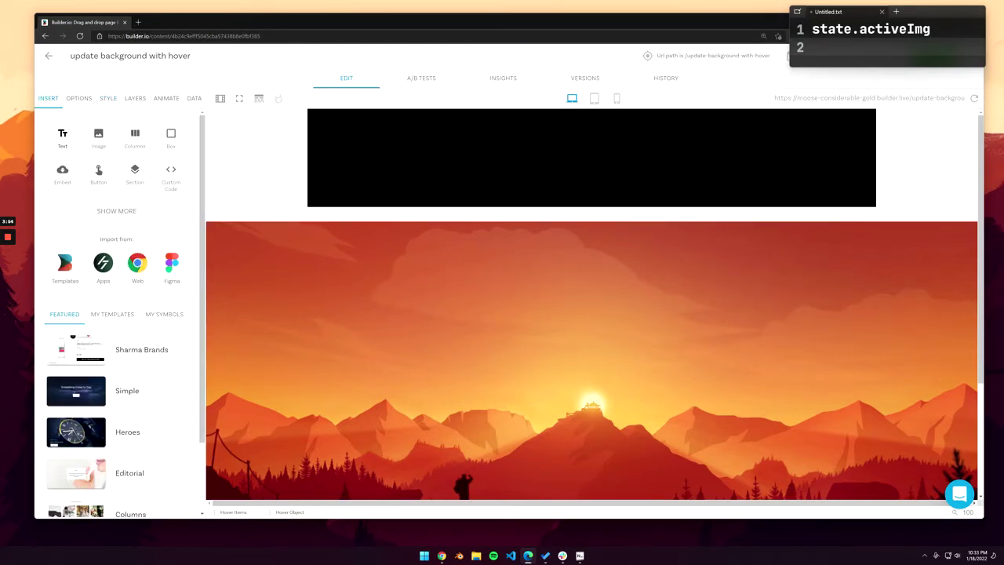
pyautogui.moveTo(63, 137); pyautogui.dragTo(468, 153)
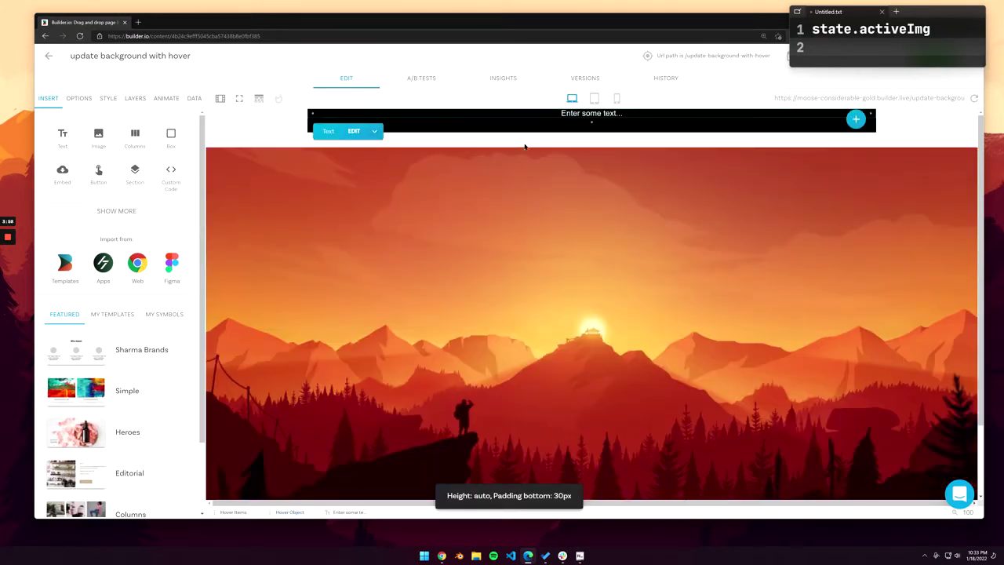
# Step: Set the padding of the Hover Object box to 20px in all directions
pyautogui.click(112, 98)
pyautogui.scroll(-4, 194, 241)
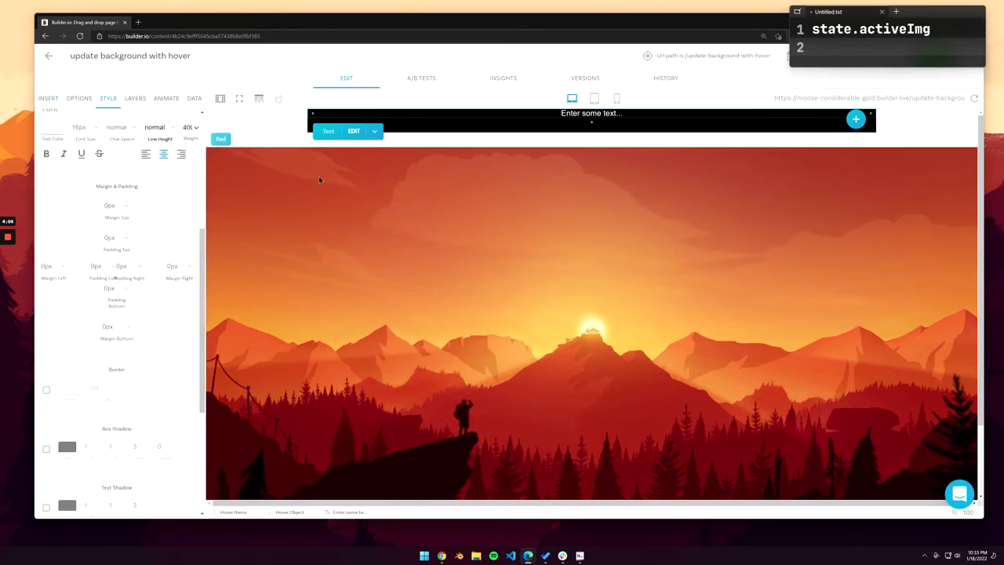
pyautogui.click(423, 129)
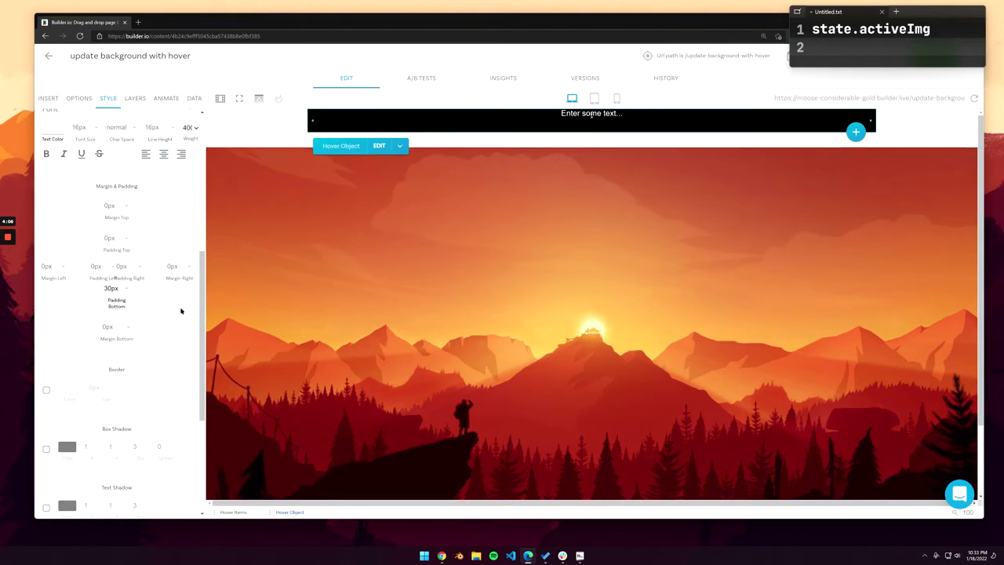
pyautogui.click(126, 288)
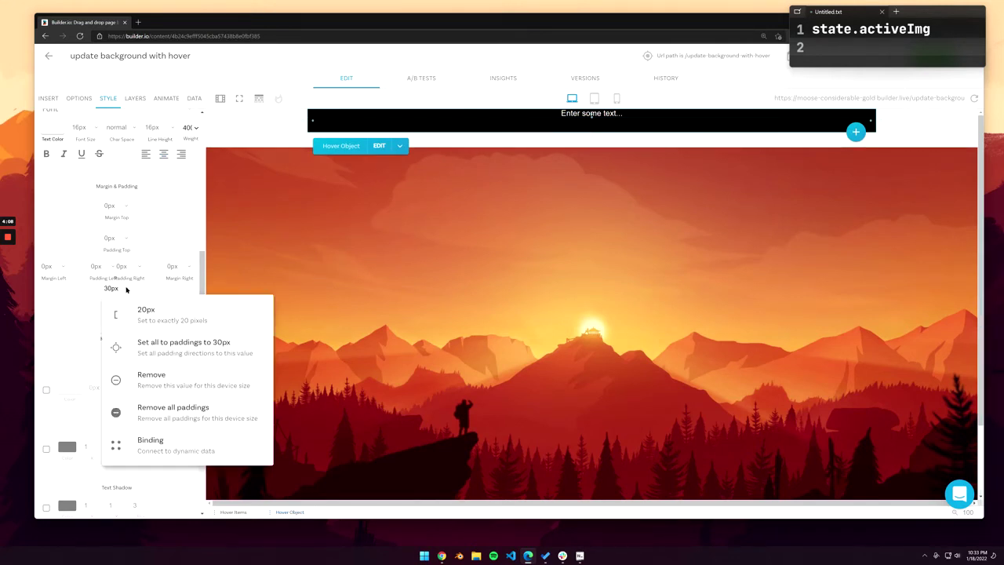
pyautogui.click(135, 317)
pyautogui.click(128, 291)
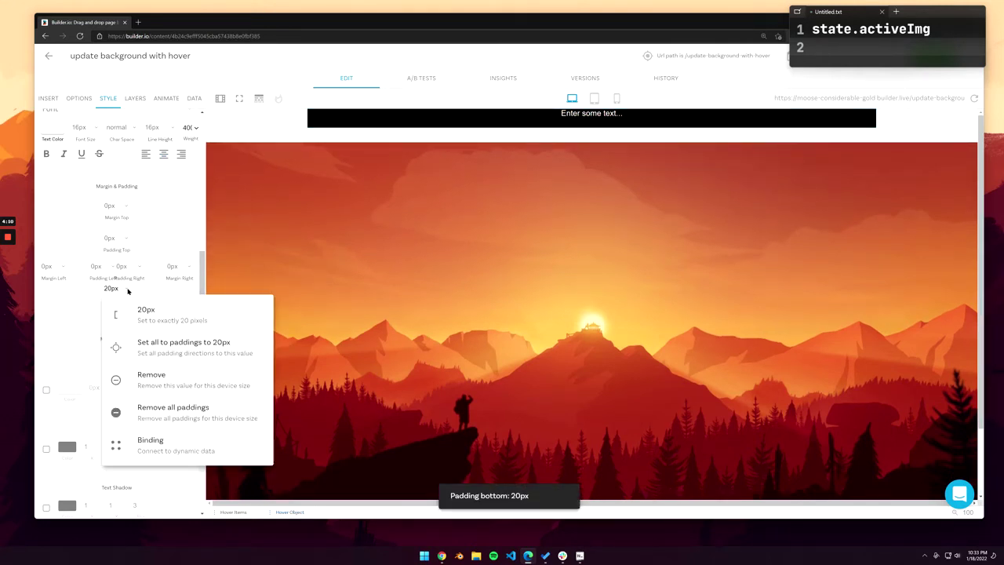
pyautogui.click(220, 354)
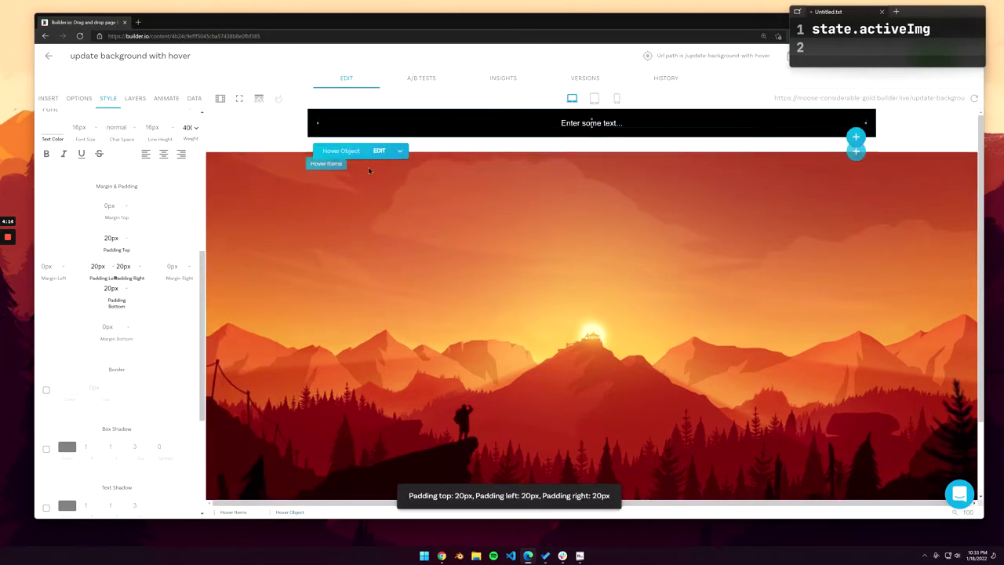
# Step: Set the width of the Hover Object box to Shrink so it fits its contents horizontally
pyautogui.moveTo(201, 269); pyautogui.dragTo(198, 141)
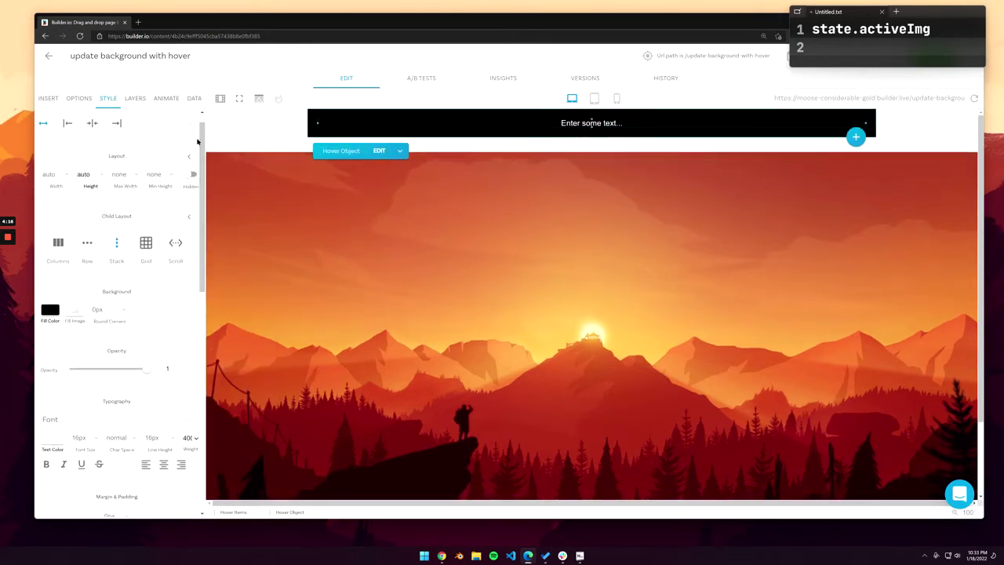
pyautogui.click(71, 175)
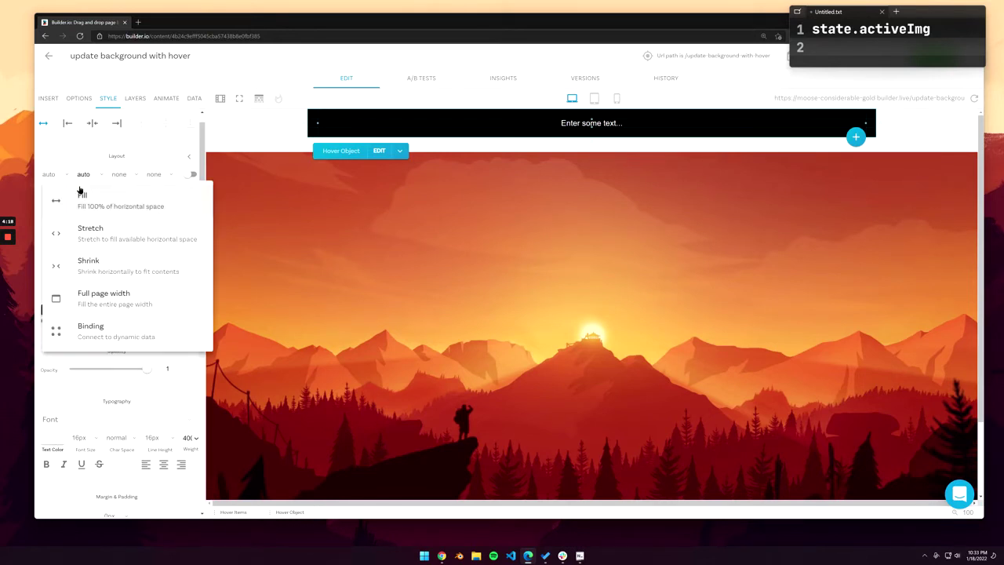
pyautogui.click(124, 268)
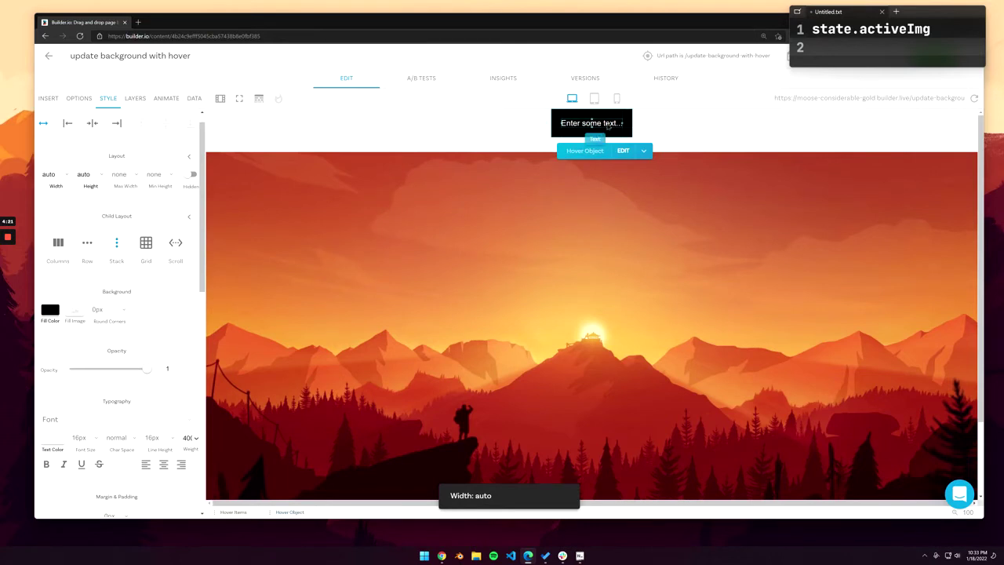
# Step: Replace the placeholder text in the Hover Object box with Blue
pyautogui.click(609, 126)
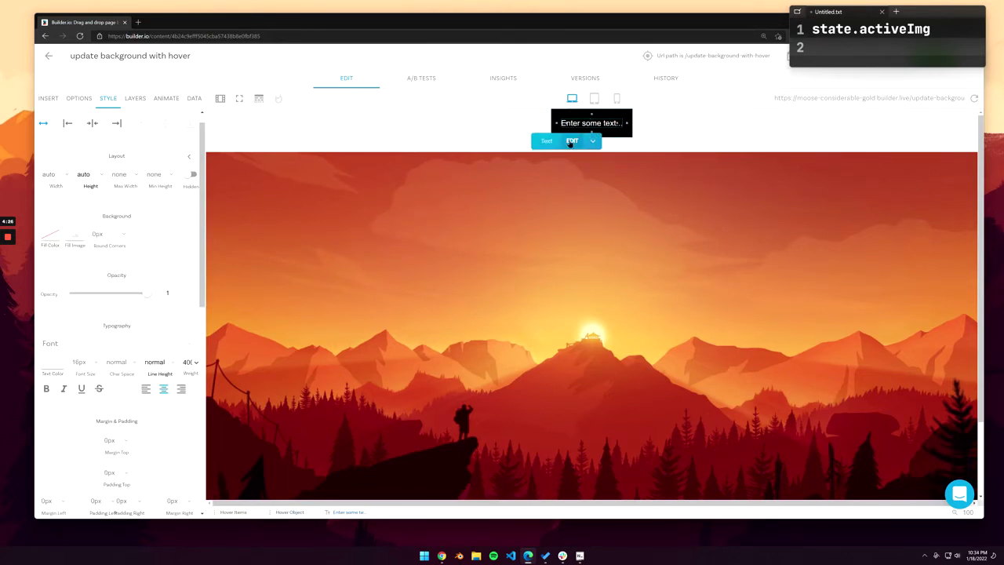
pyautogui.click(571, 140)
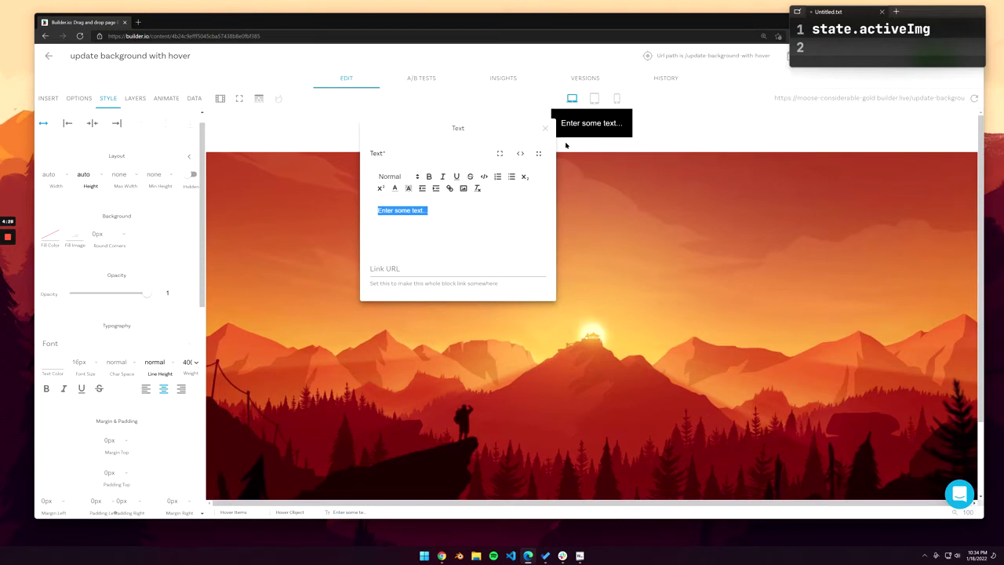
pyautogui.write('Blue')
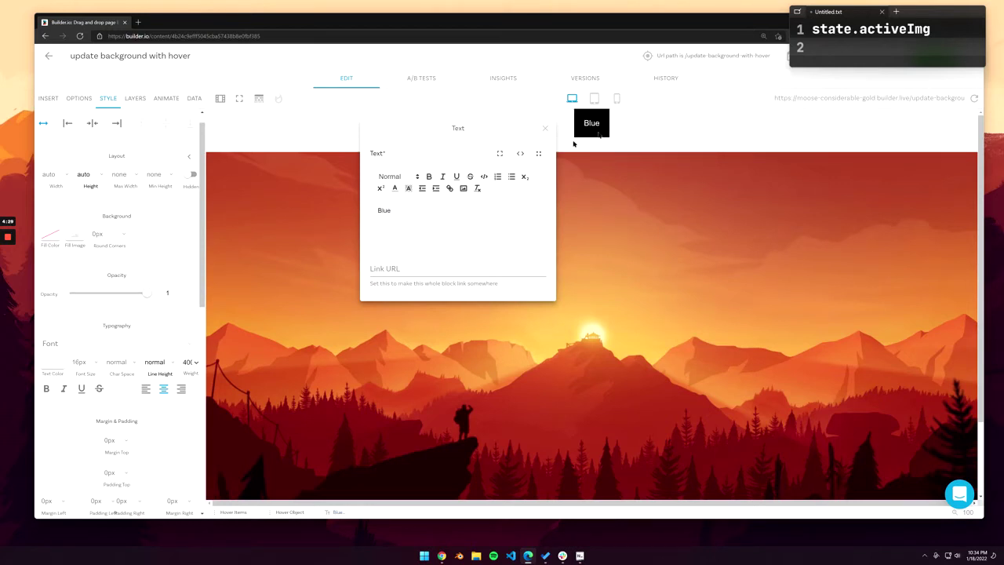
pyautogui.click(573, 144)
# Step: Duplicate the Blue Hover Object box and change the lower copy's text to Red
pyautogui.click(603, 123)
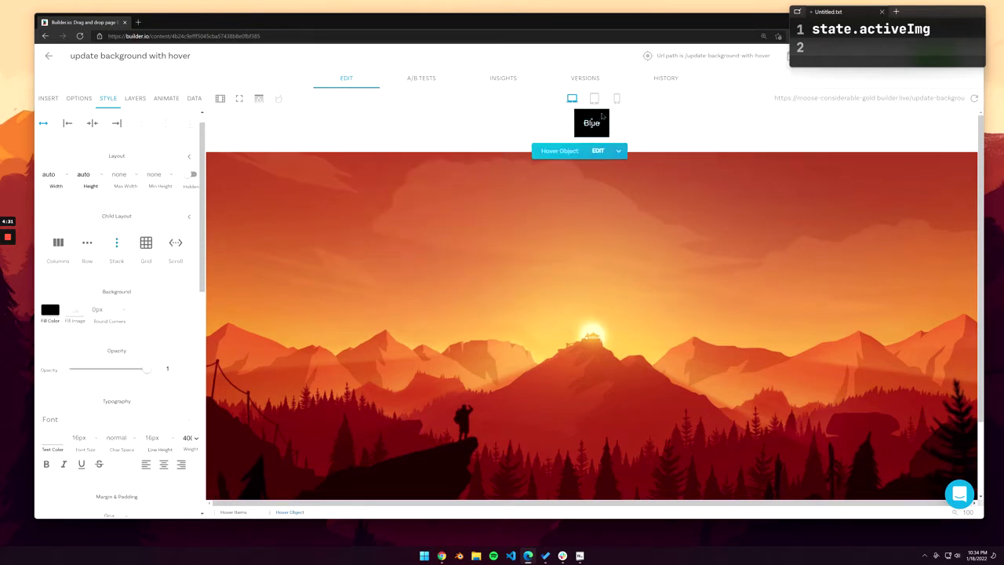
pyautogui.click(618, 150)
pyautogui.click(674, 182)
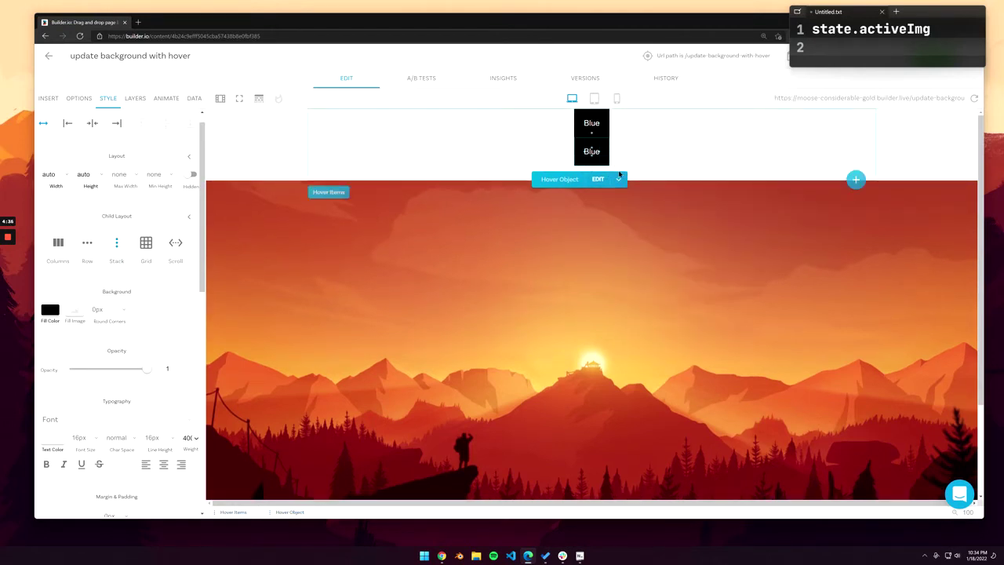
pyautogui.click(603, 181)
pyautogui.click(557, 149)
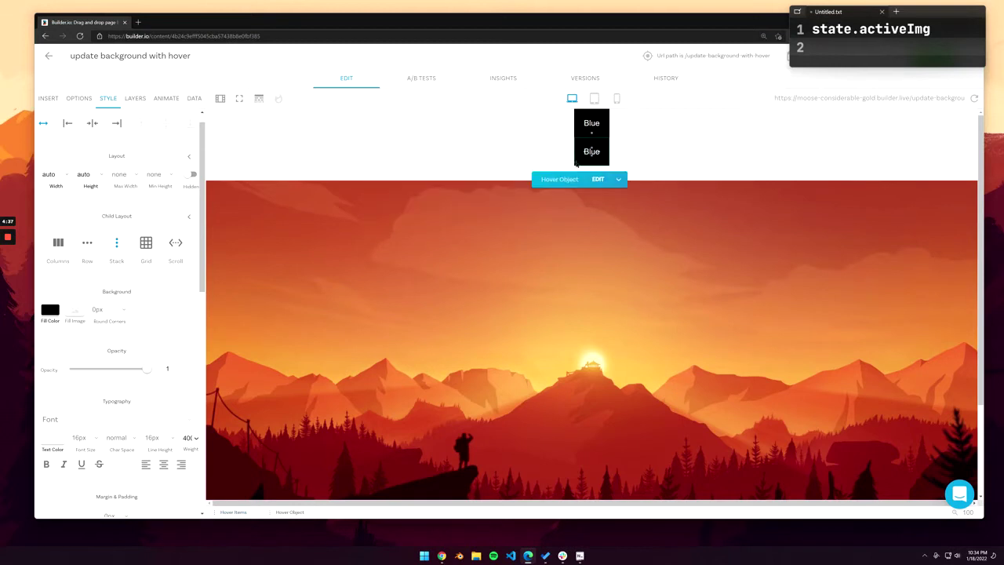
pyautogui.click(592, 152)
pyautogui.click(596, 171)
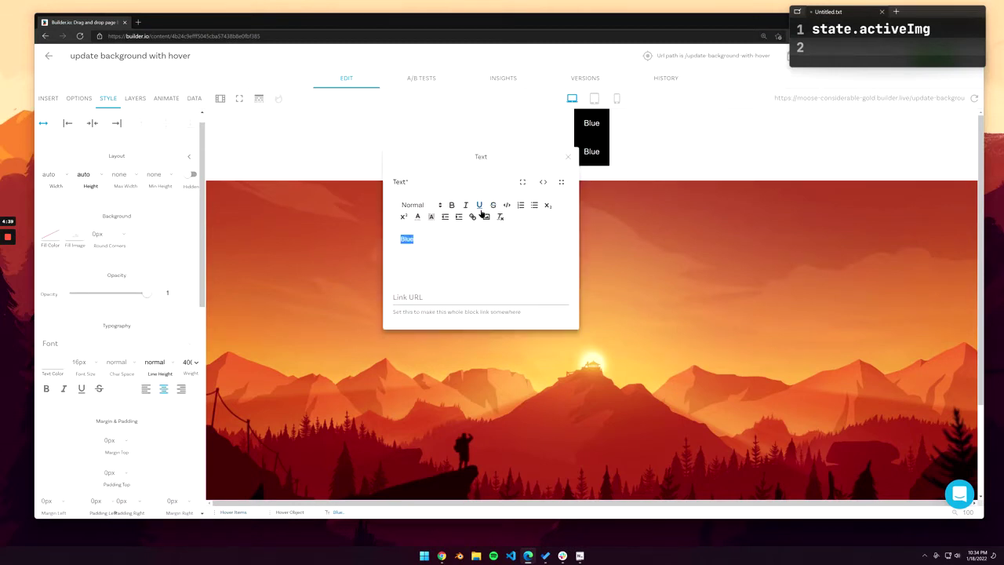
pyautogui.write('Red')
pyautogui.click(568, 157)
# Step: Duplicate the Blue Hover Object box again and change the middle copy's text to Sunset
pyautogui.click(608, 140)
pyautogui.click(619, 151)
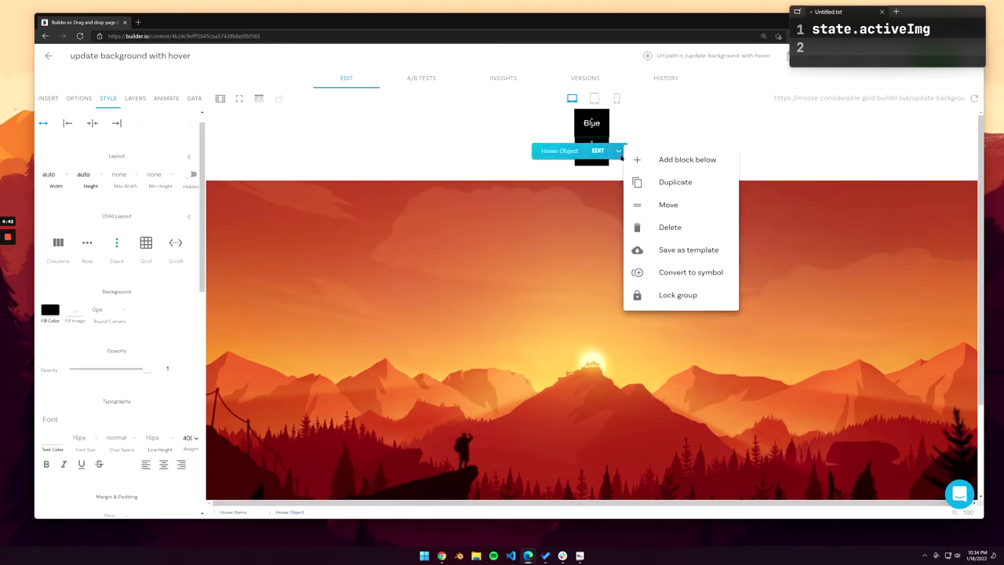
pyautogui.click(675, 182)
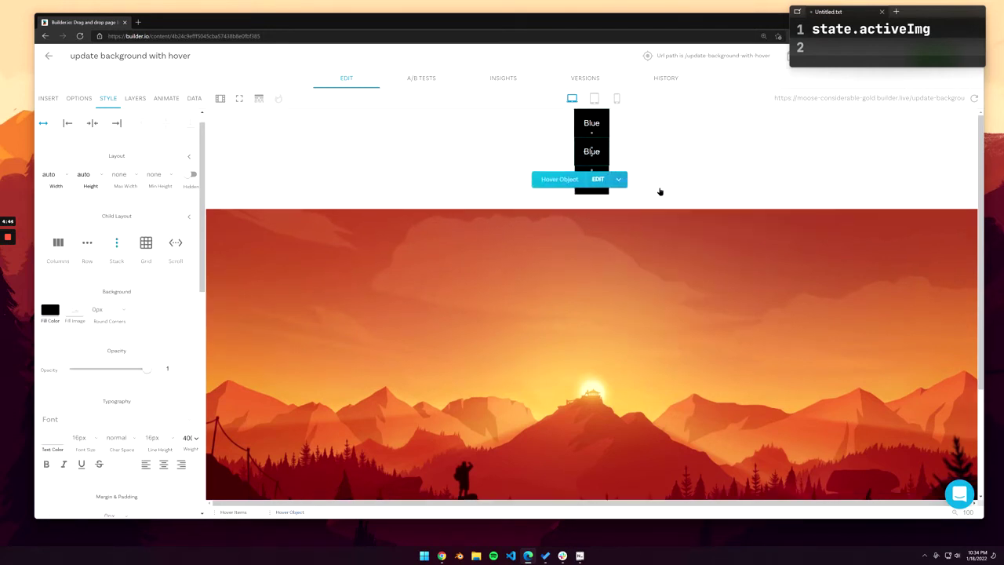
pyautogui.click(594, 154)
pyautogui.doubleClick(594, 153)
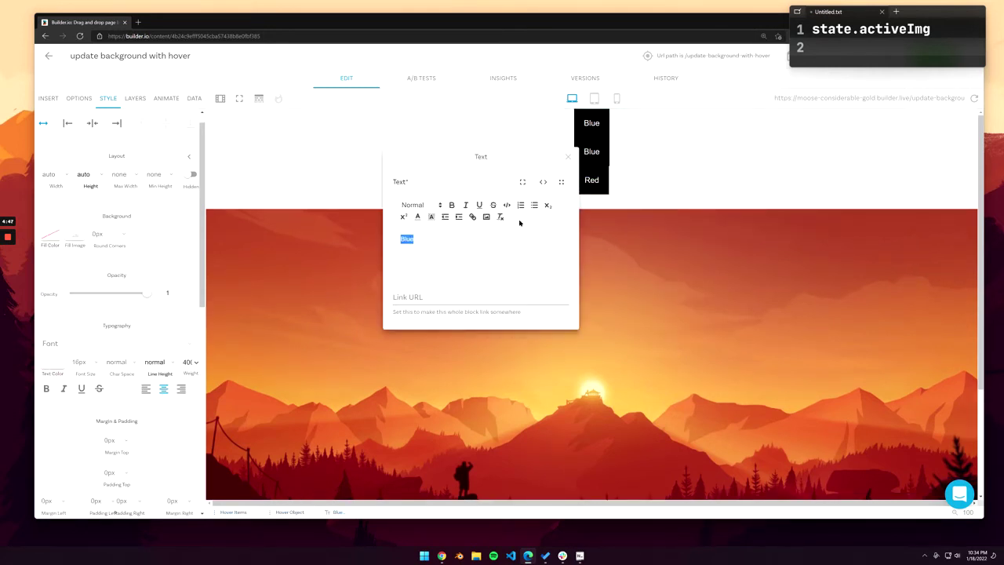
pyautogui.write('Sunset')
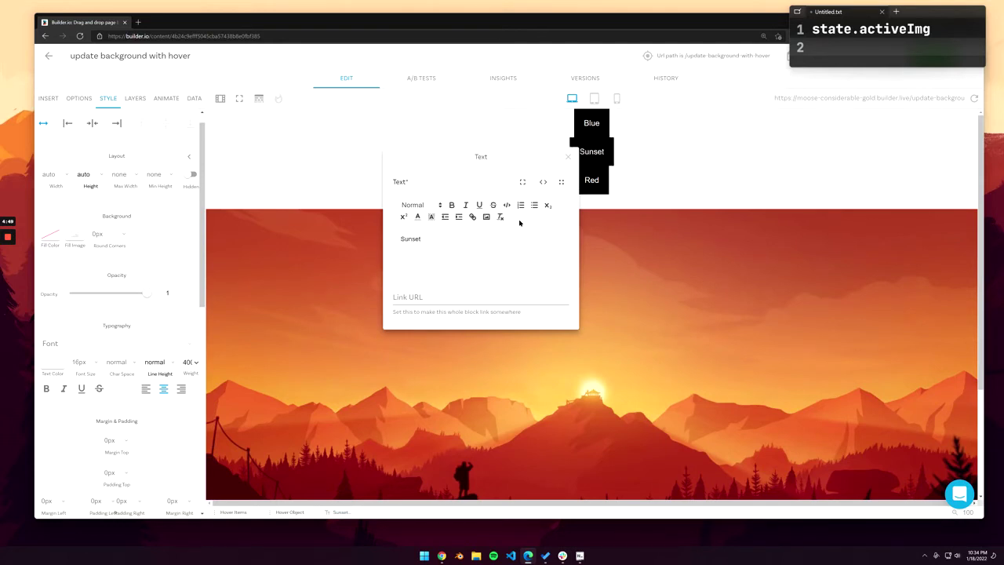
# Step: Close the Sunset text editor and remove the bottom padding from the Hover Items container
pyautogui.click(641, 173)
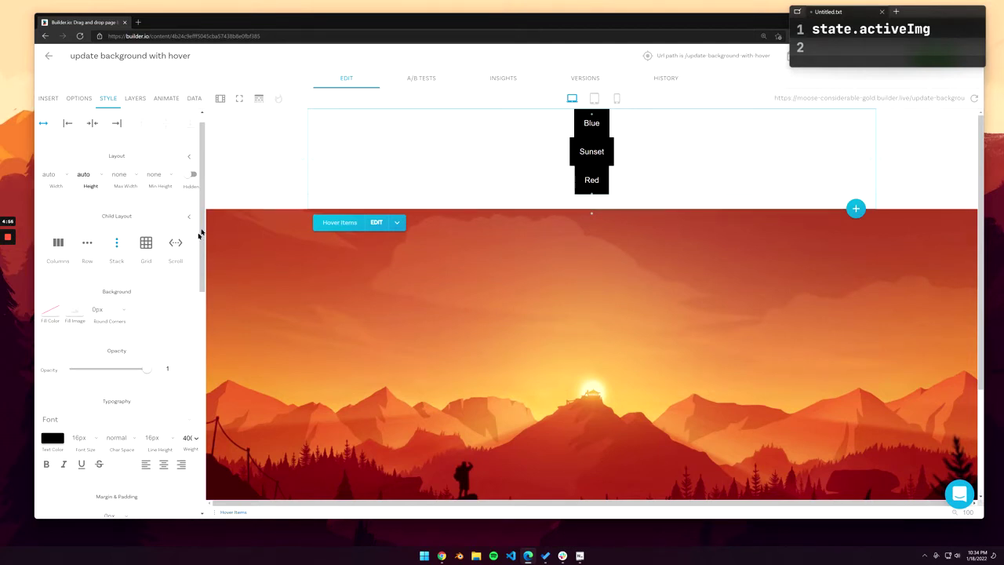
pyautogui.moveTo(202, 233); pyautogui.dragTo(192, 346)
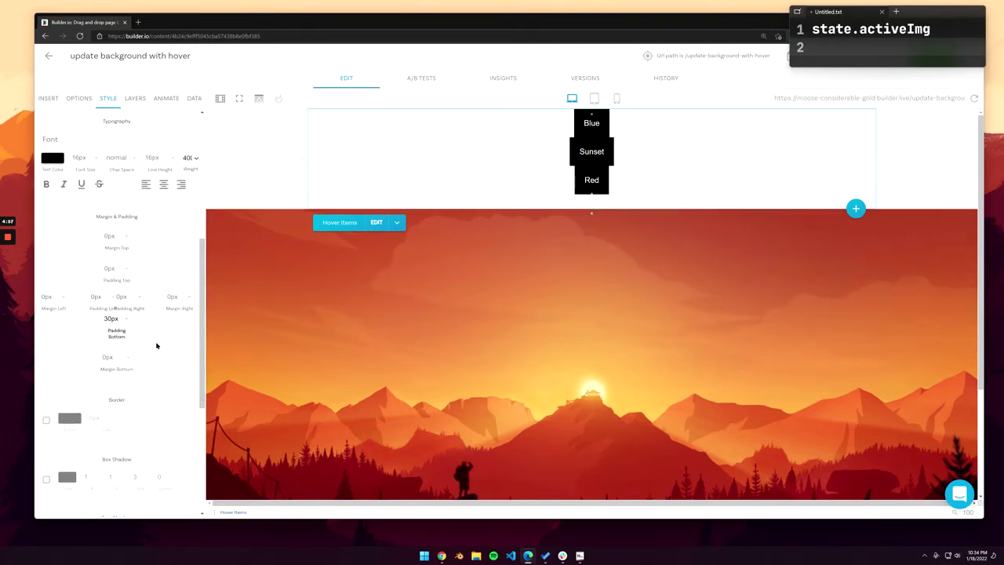
pyautogui.click(128, 320)
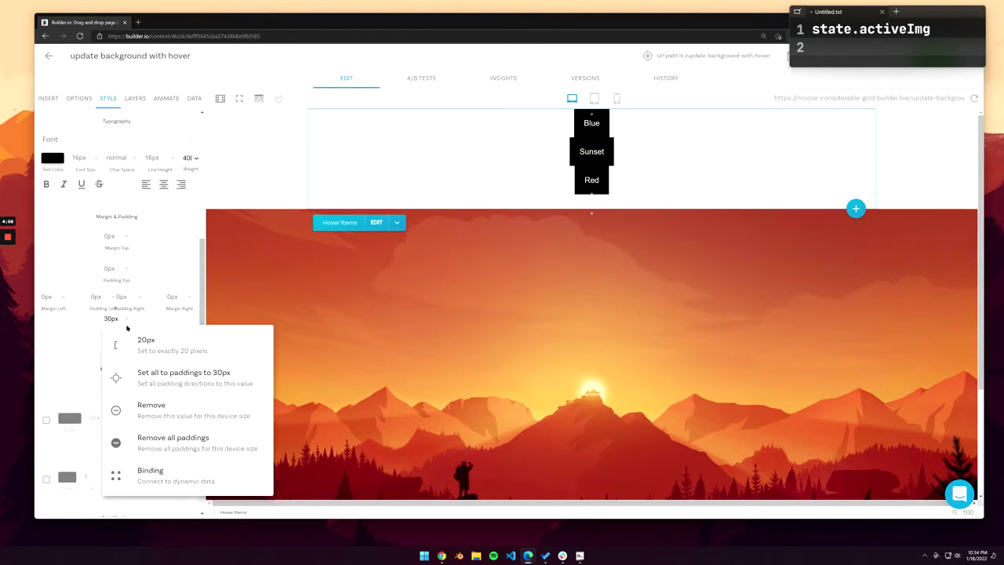
pyautogui.click(159, 403)
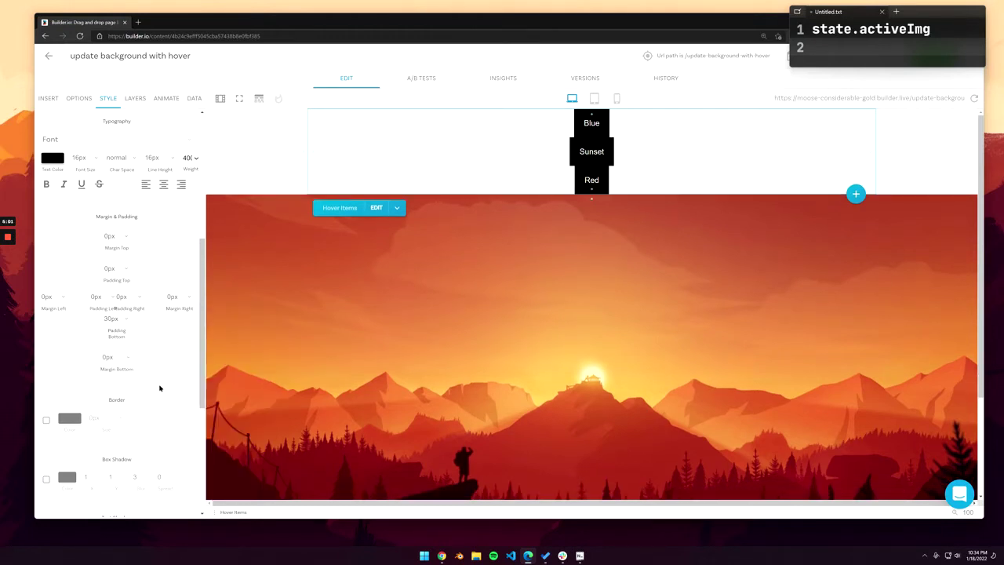
# Step: Lay out the Hover Items children as a Row and set Justify Content to Space Around
pyautogui.moveTo(202, 314); pyautogui.dragTo(199, 195)
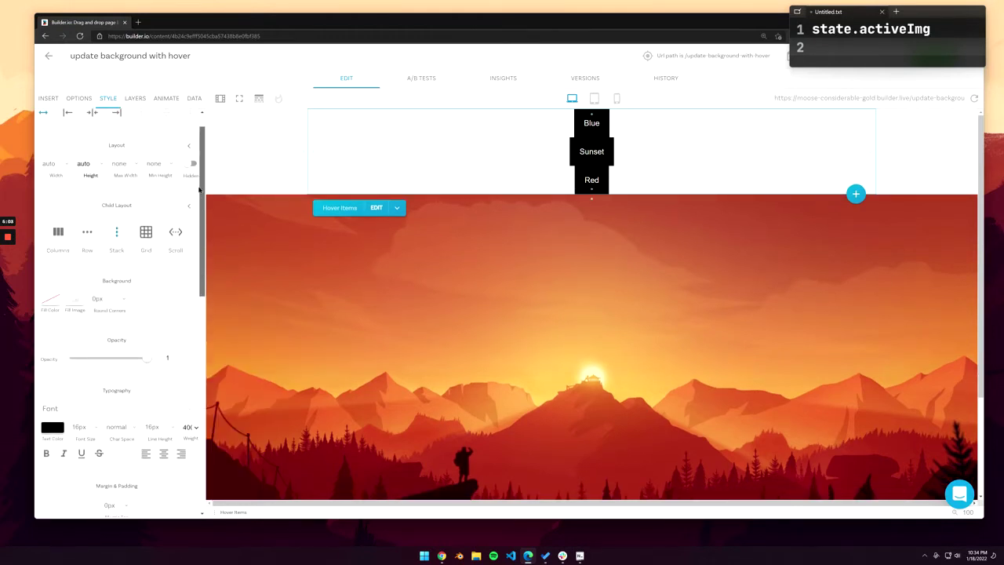
pyautogui.click(88, 235)
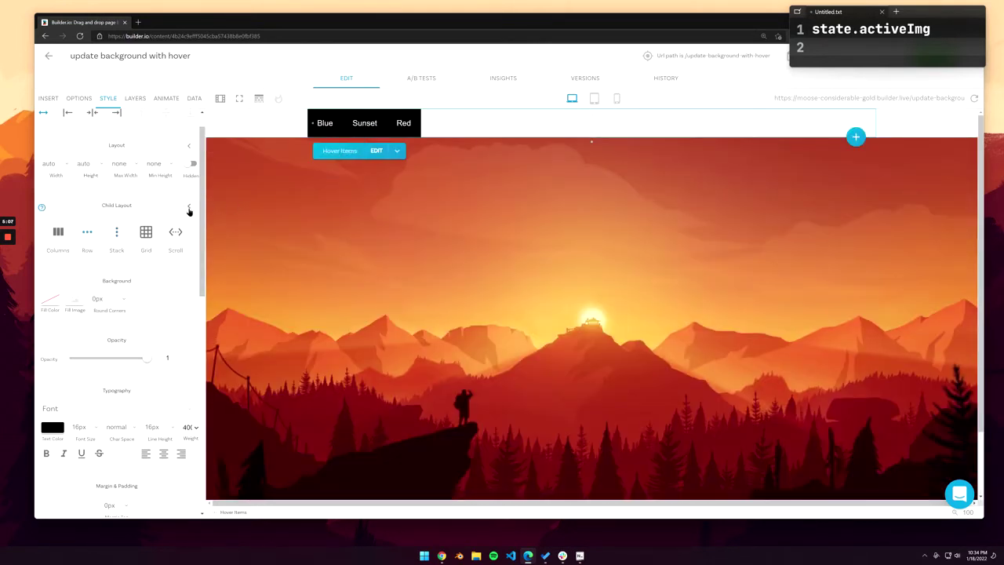
pyautogui.scroll(-1, 202, 229)
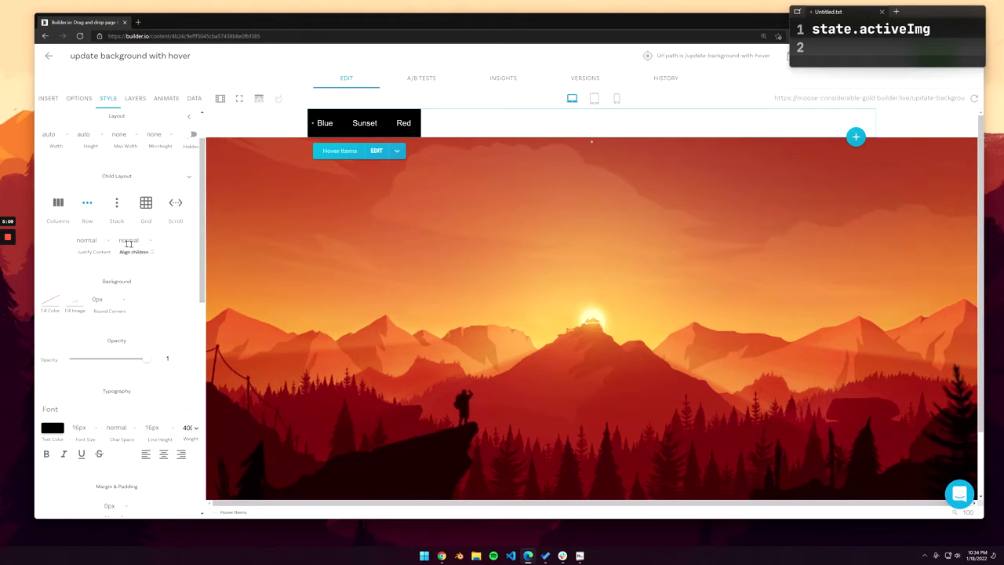
pyautogui.click(110, 243)
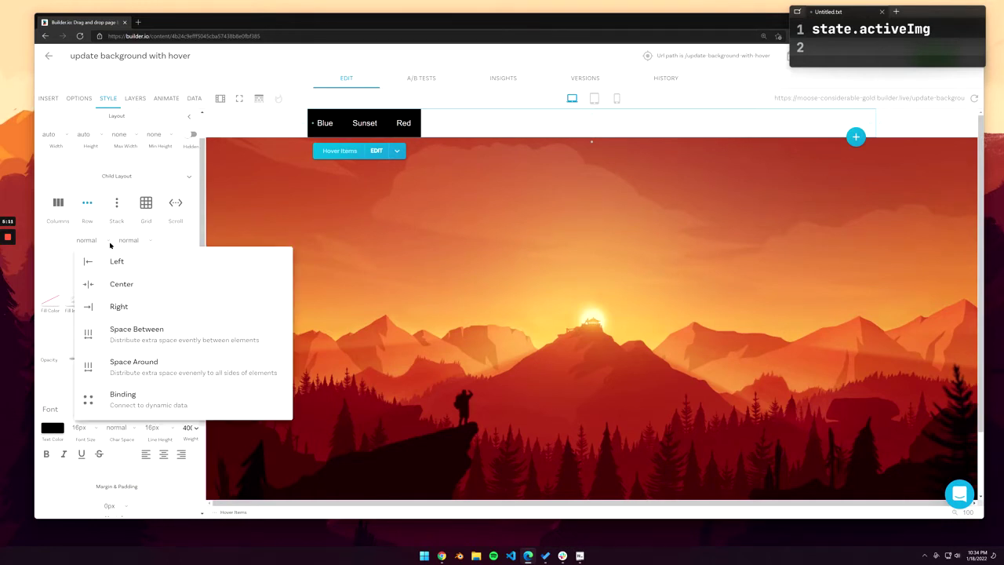
pyautogui.click(149, 365)
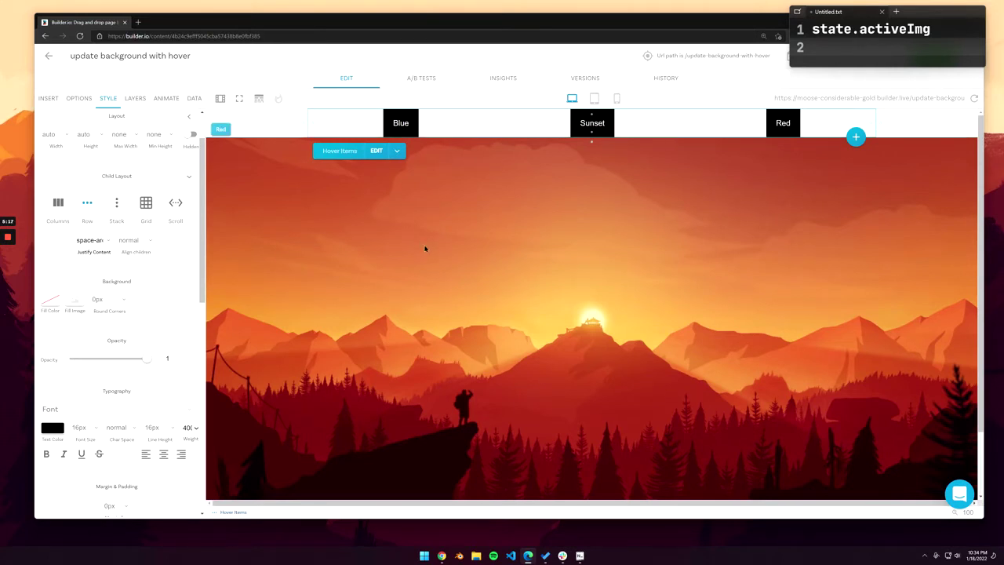
pyautogui.click(411, 123)
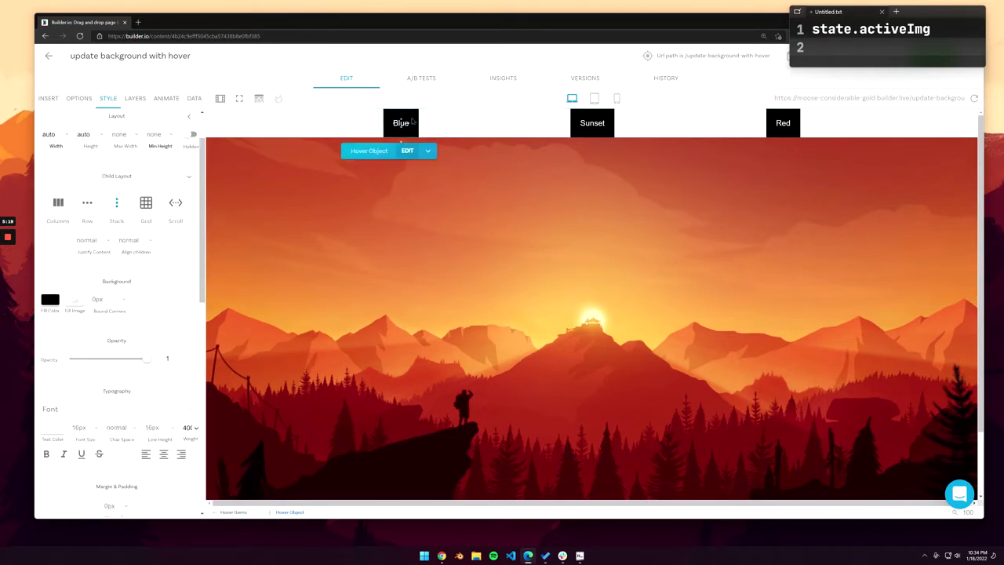
pyautogui.click(592, 123)
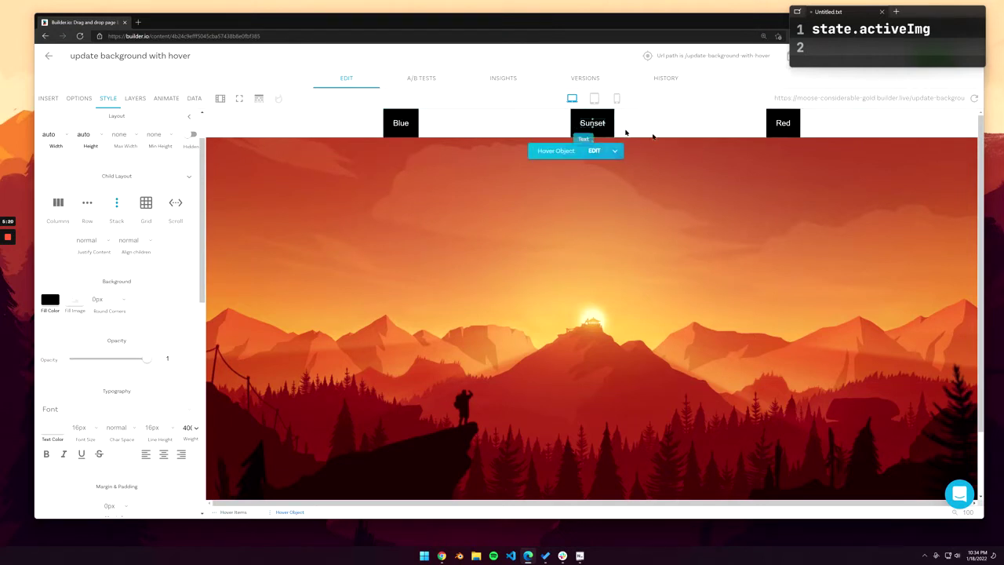
pyautogui.click(741, 133)
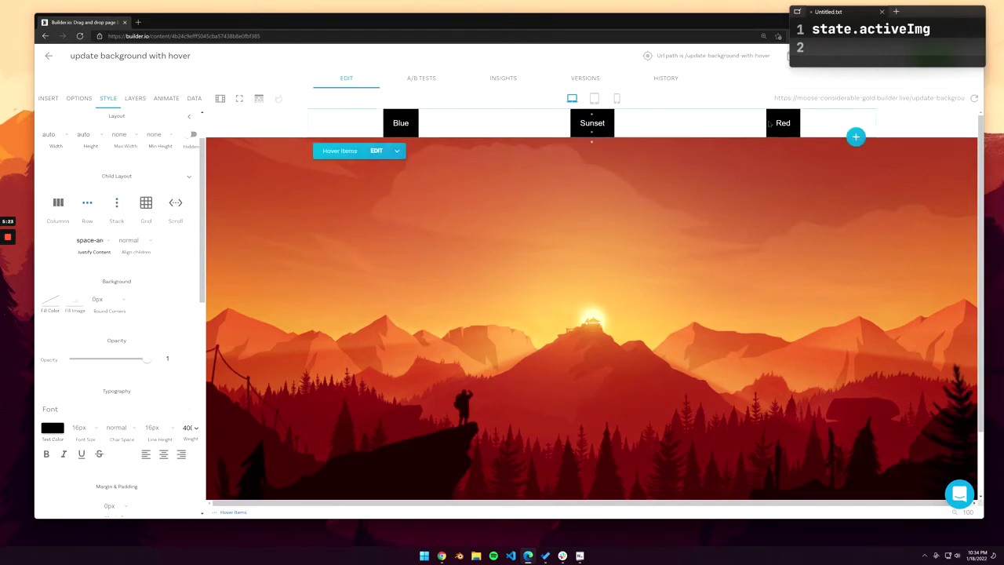
pyautogui.click(769, 123)
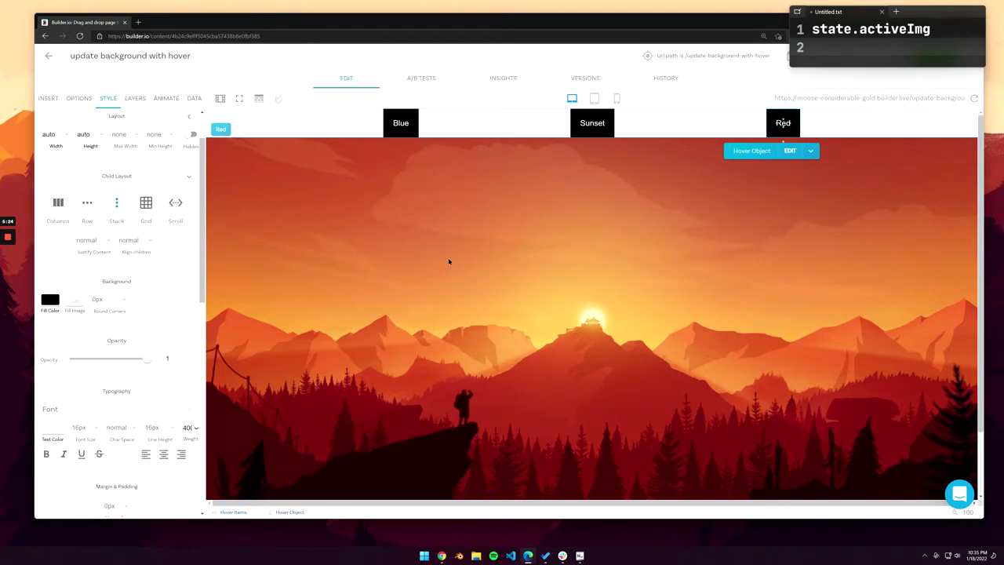
pyautogui.scroll(1, 48, 296)
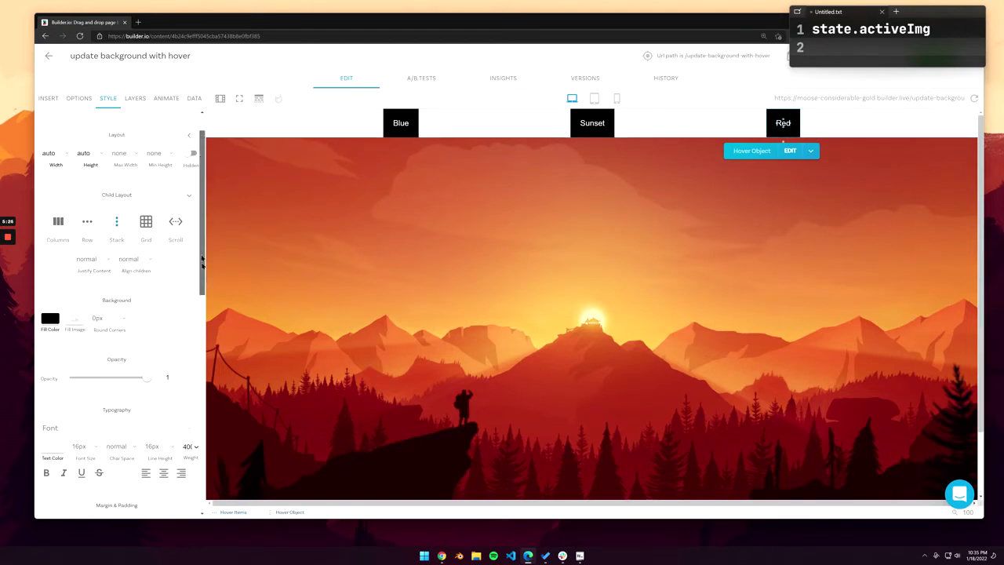
# Step: Add an element event to the Blue Hover Object box and set its trigger to Mouse enter
pyautogui.click(194, 99)
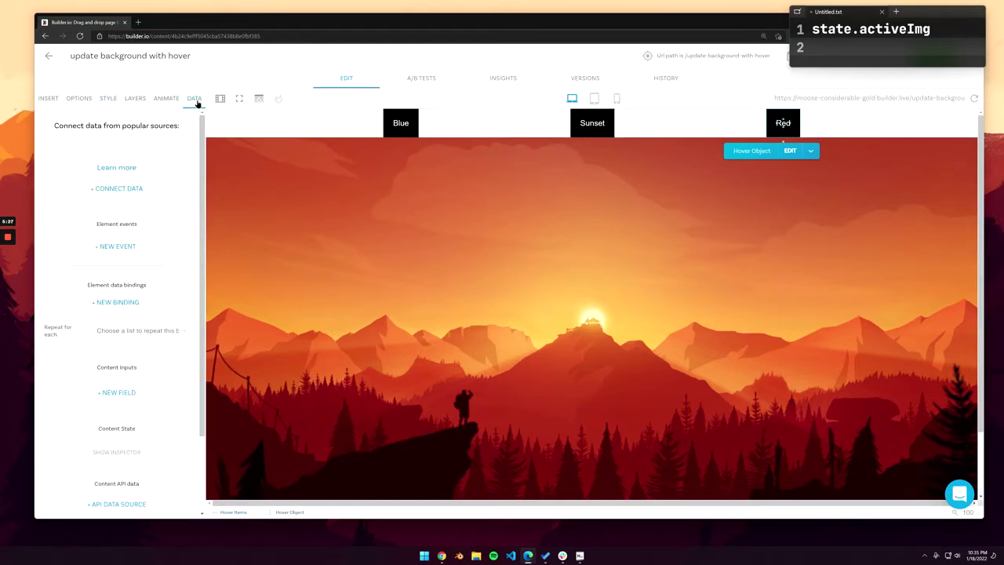
pyautogui.click(881, 58)
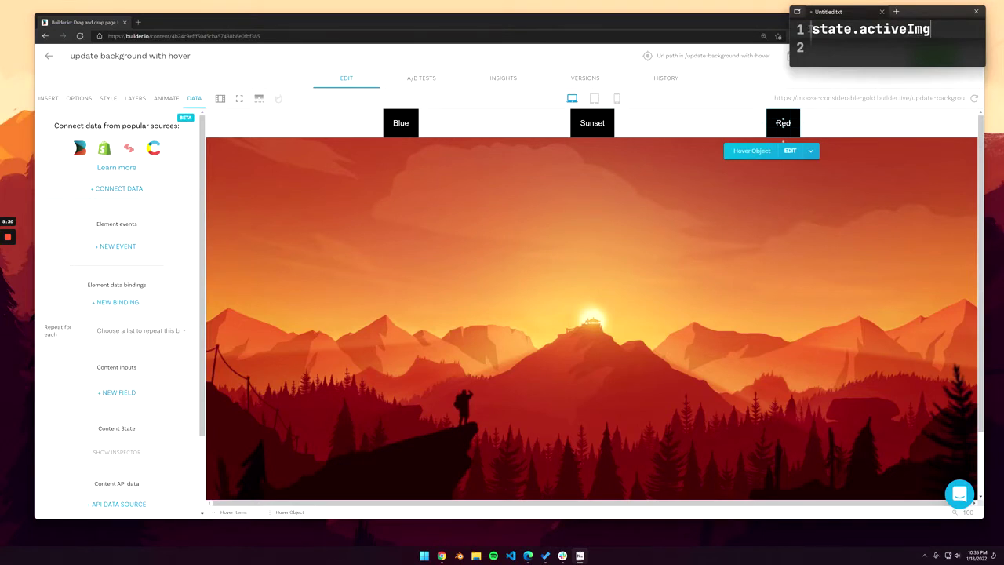
pyautogui.tripleClick(811, 29)
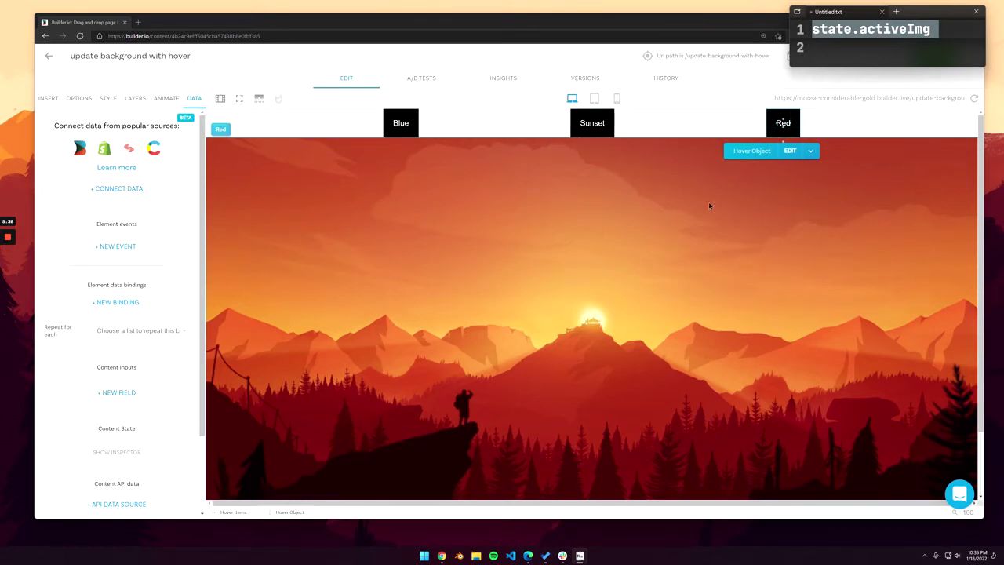
pyautogui.click(416, 120)
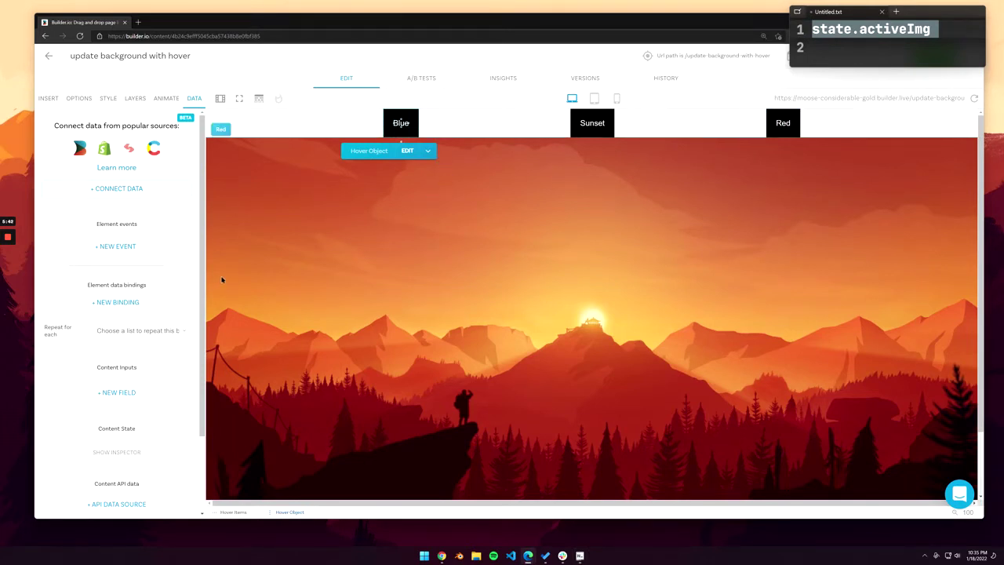
pyautogui.click(116, 246)
pyautogui.click(103, 253)
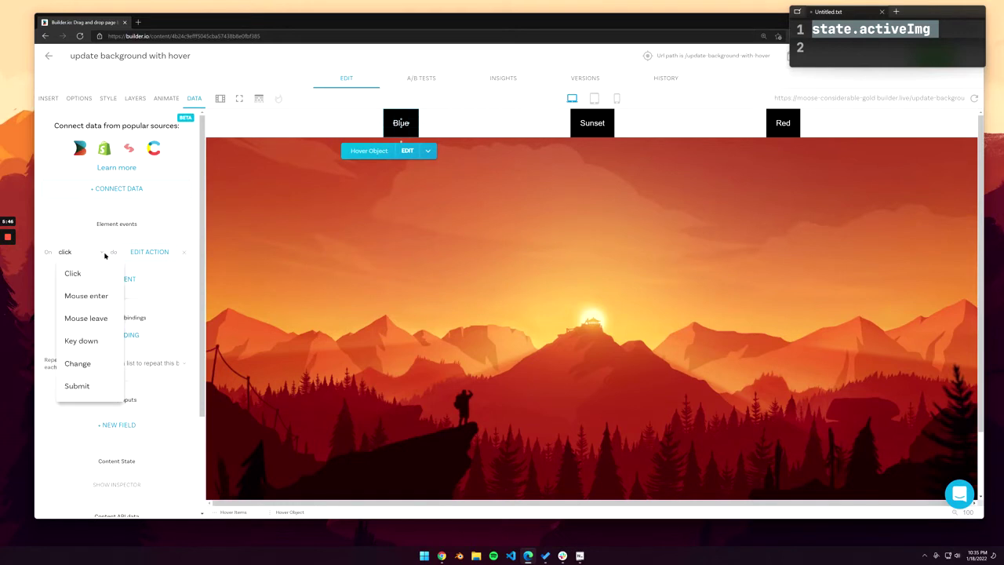
pyautogui.click(85, 297)
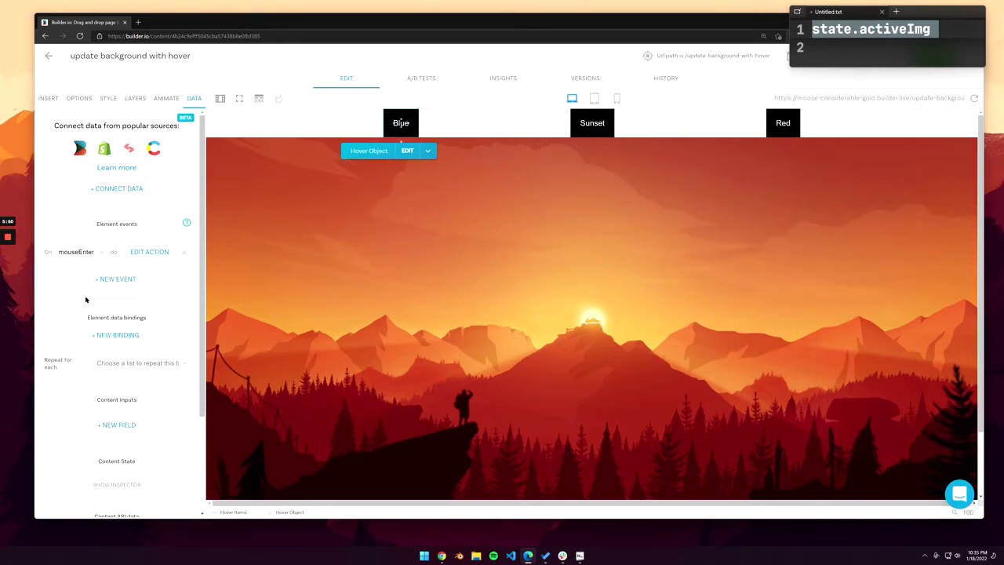
# Step: Add a Custom code action to the Blue box's mouseEnter event and clear the default comment from its full-screen code editor
pyautogui.click(148, 252)
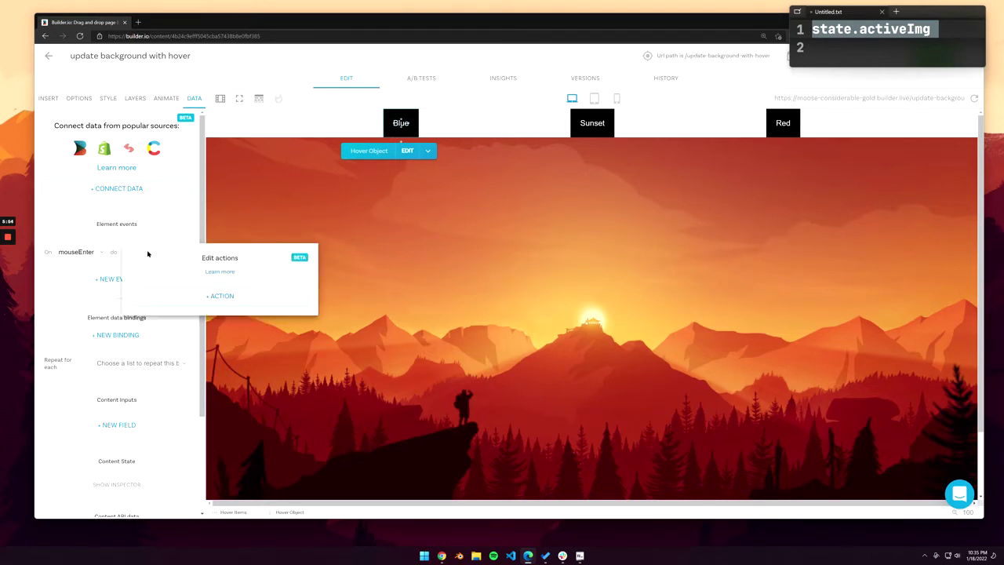
pyautogui.click(216, 298)
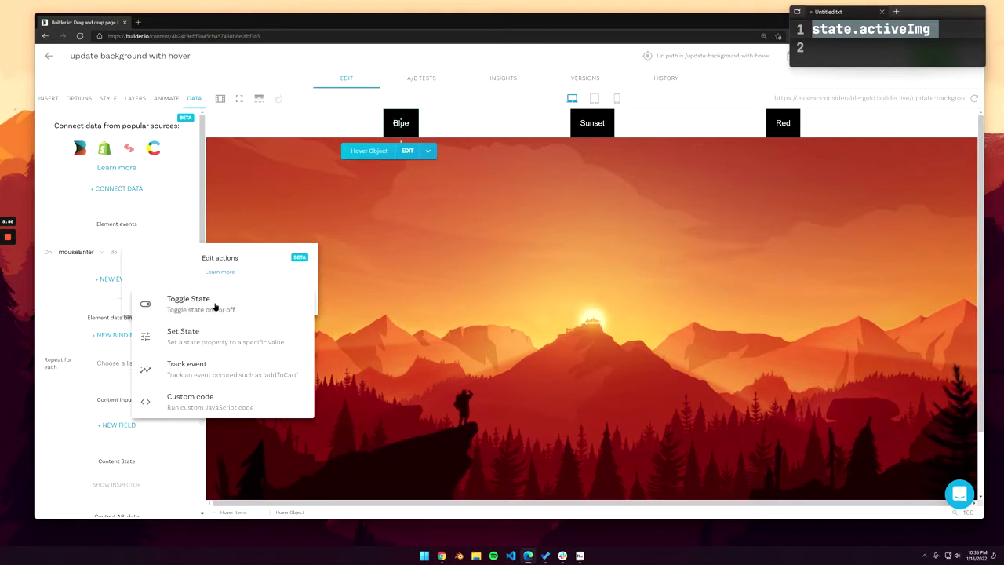
pyautogui.click(204, 397)
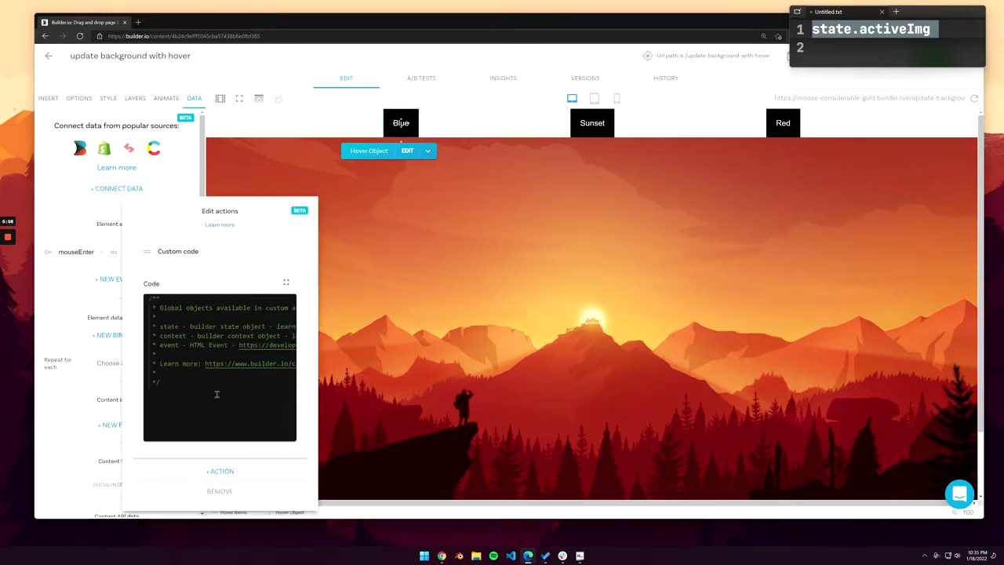
pyautogui.click(286, 283)
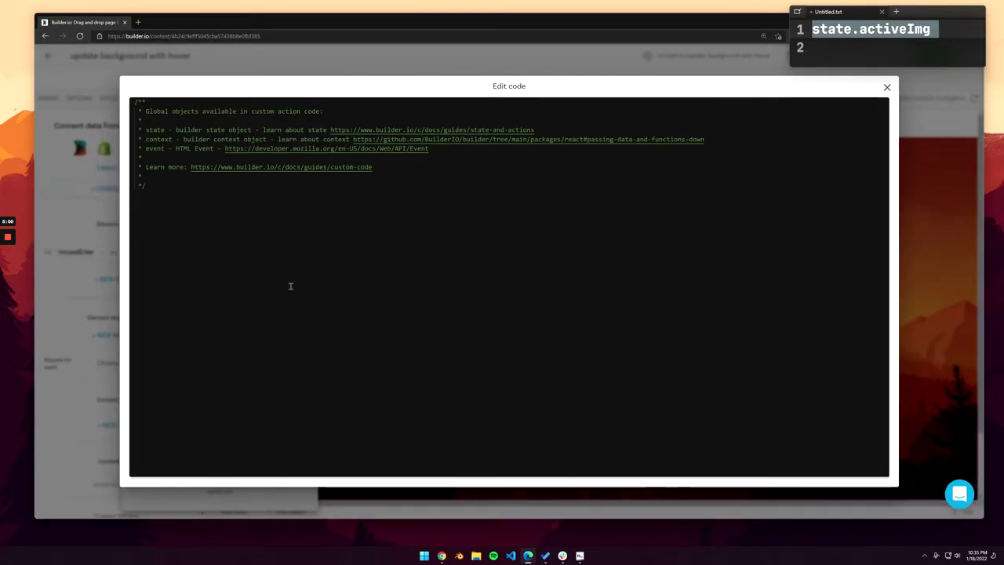
pyautogui.moveTo(535, 130); pyautogui.dragTo(145, 129)
pyautogui.moveTo(176, 185); pyautogui.dragTo(127, 105)
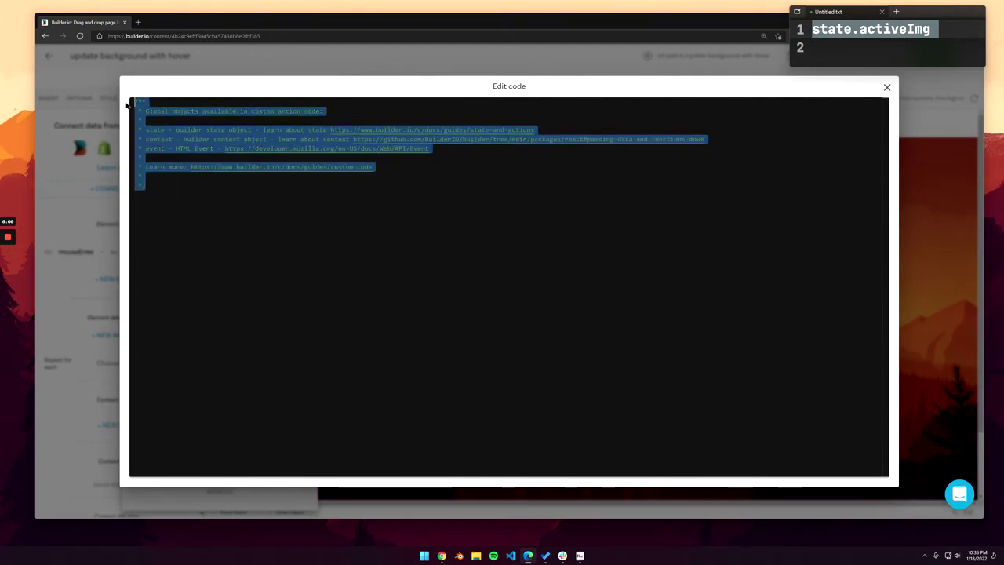
pyautogui.press('BackSpace')
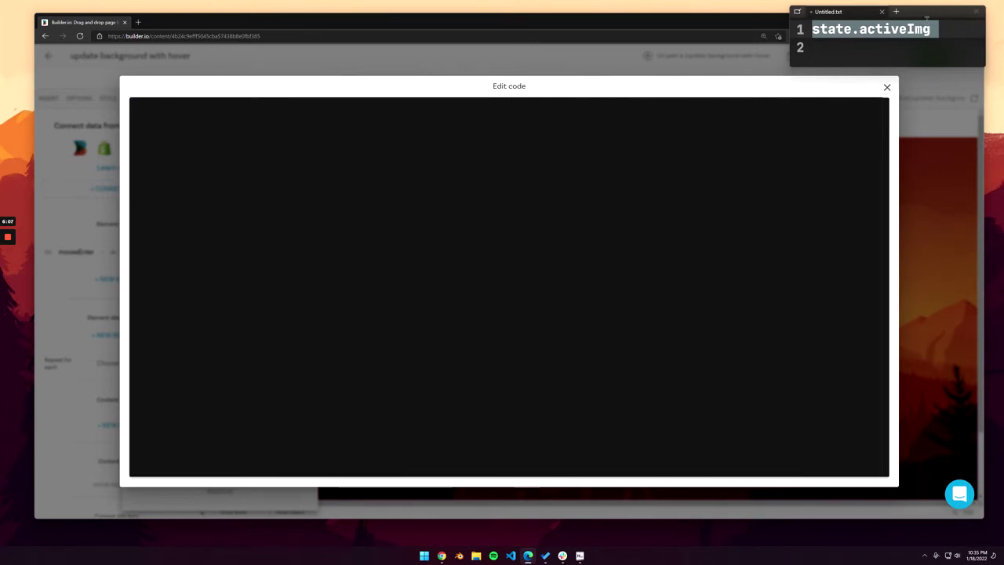
# Step: Copy state.activeImg from the text note into the action and complete the code as state.activeImg = 'blue'
pyautogui.moveTo(931, 29); pyautogui.dragTo(808, 29)
pyautogui.hotkey('ctrl', 'c')
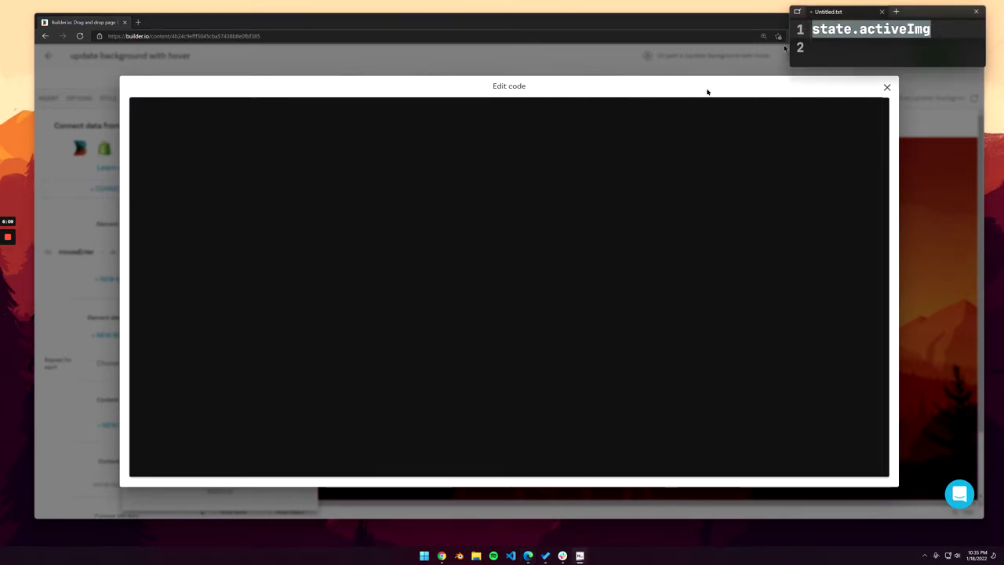
pyautogui.click(428, 186)
pyautogui.hotkey('ctrl', 'v')
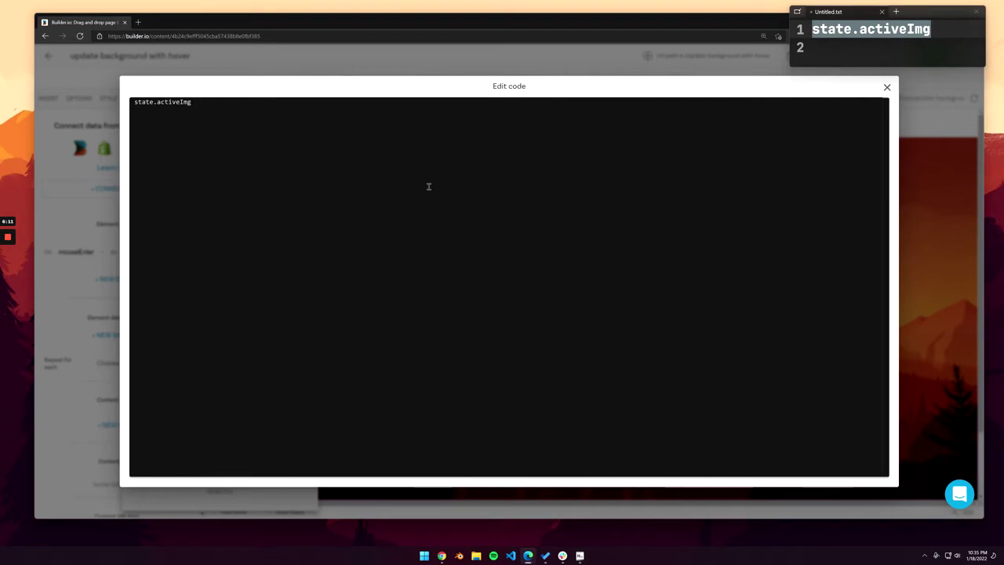
pyautogui.write("= 'blue")
pyautogui.click(886, 88)
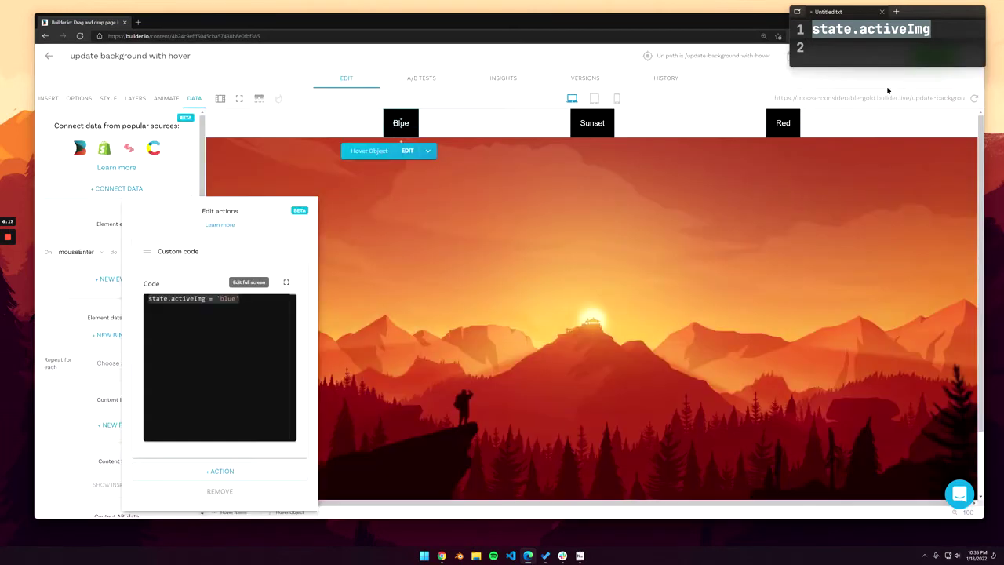
pyautogui.click(388, 324)
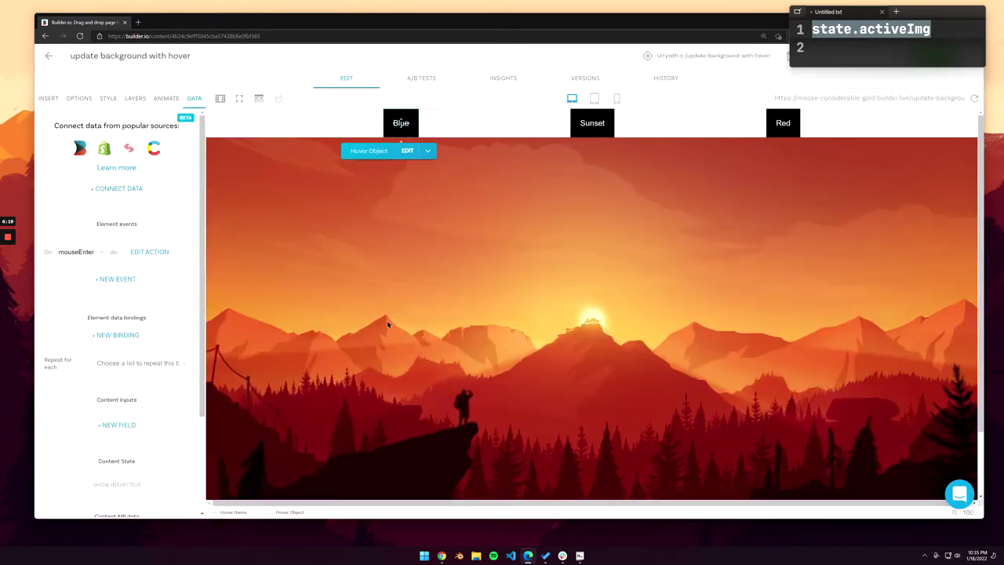
# Step: Test the Blue box's mouseEnter event against the Active img content state and reopen the action's code for comparison
pyautogui.scroll(-3, 192, 236)
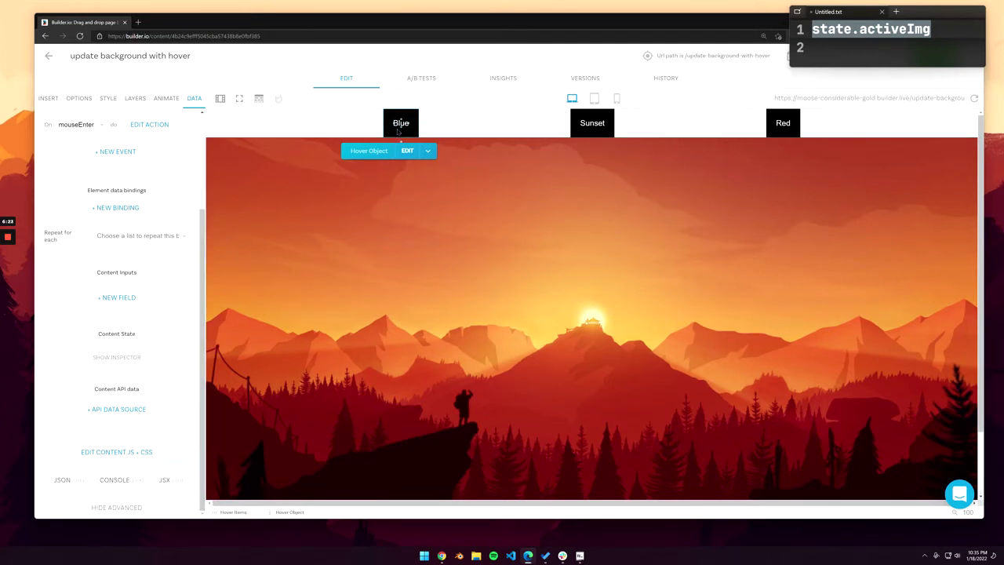
pyautogui.moveTo(400, 126)
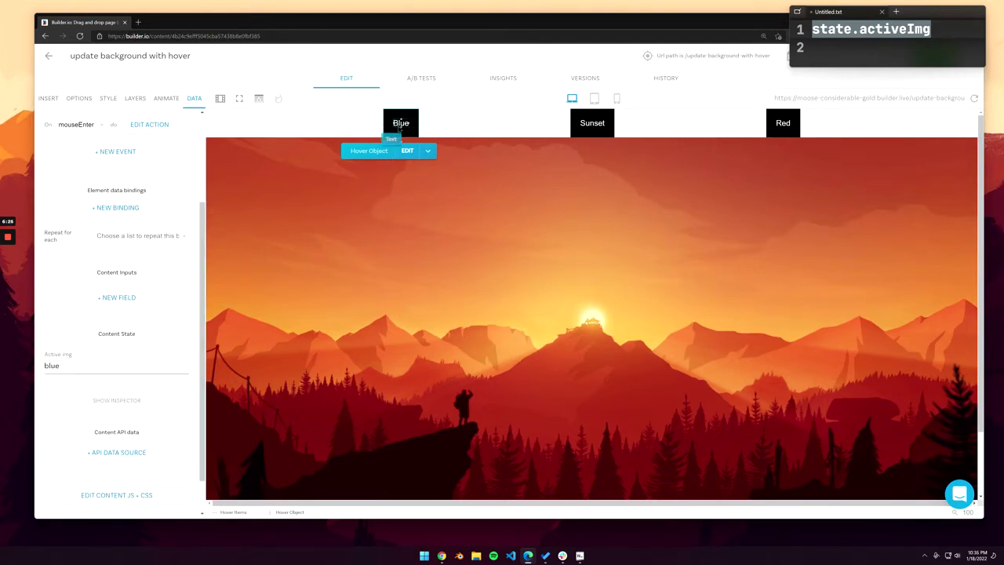
pyautogui.click(56, 365)
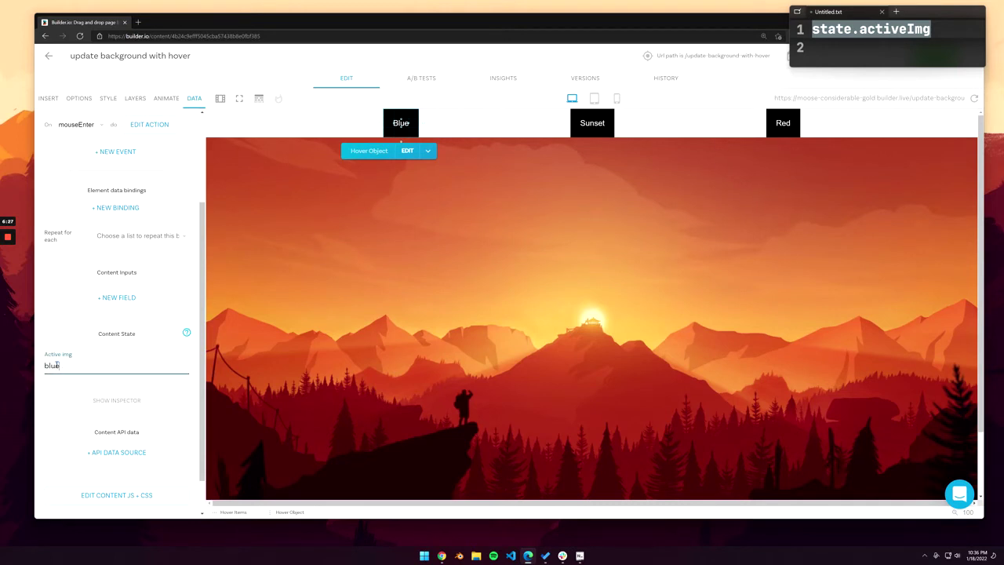
pyautogui.doubleClick(56, 366)
pyautogui.moveTo(202, 309); pyautogui.dragTo(205, 231)
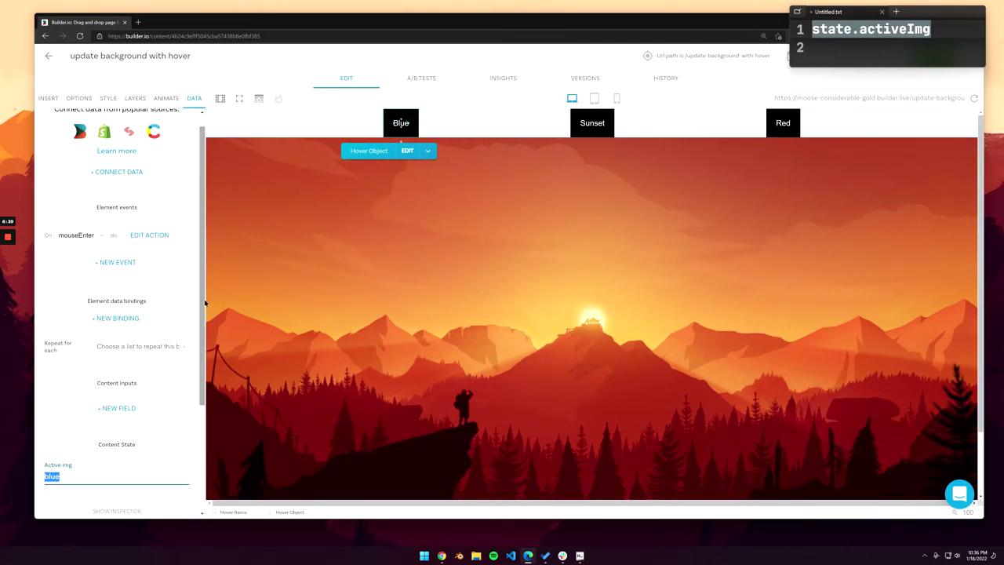
pyautogui.click(149, 234)
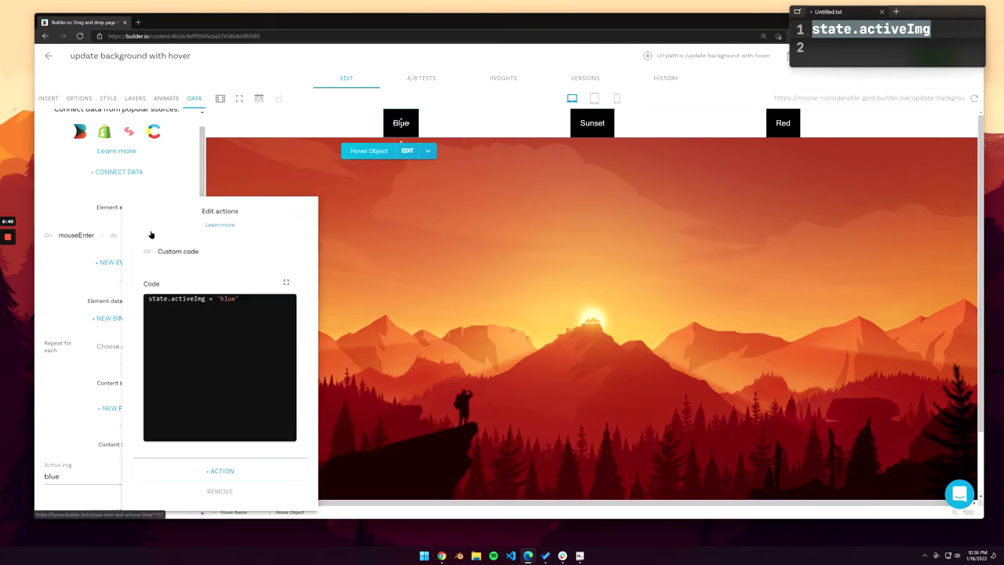
# Step: Copy the line state.activeImg = 'blue' from the Blue box's custom code action and close the action editor
pyautogui.doubleClick(229, 298)
pyautogui.moveTo(239, 298); pyautogui.dragTo(139, 298)
pyautogui.hotkey('ctrl', 'c')
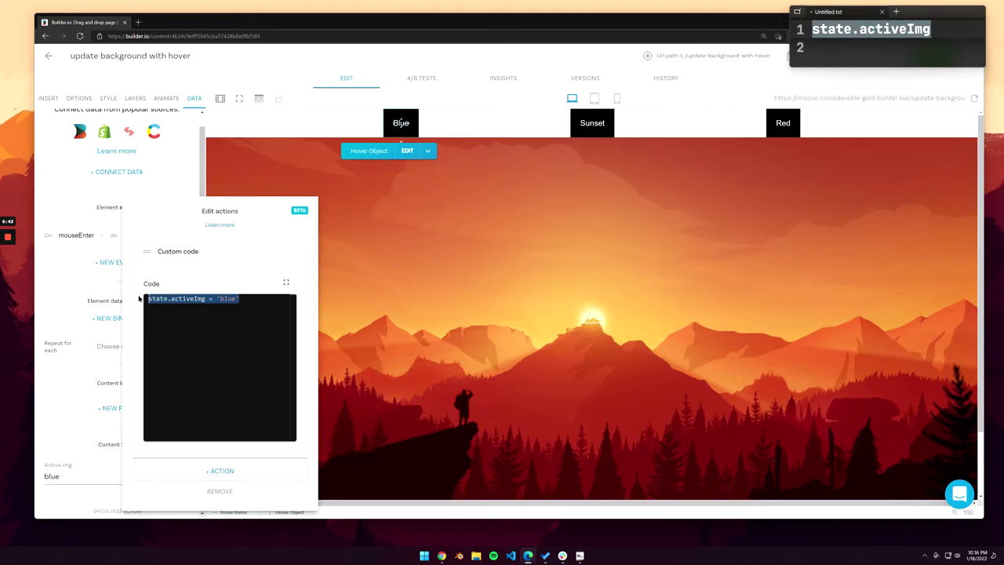
pyautogui.click(418, 345)
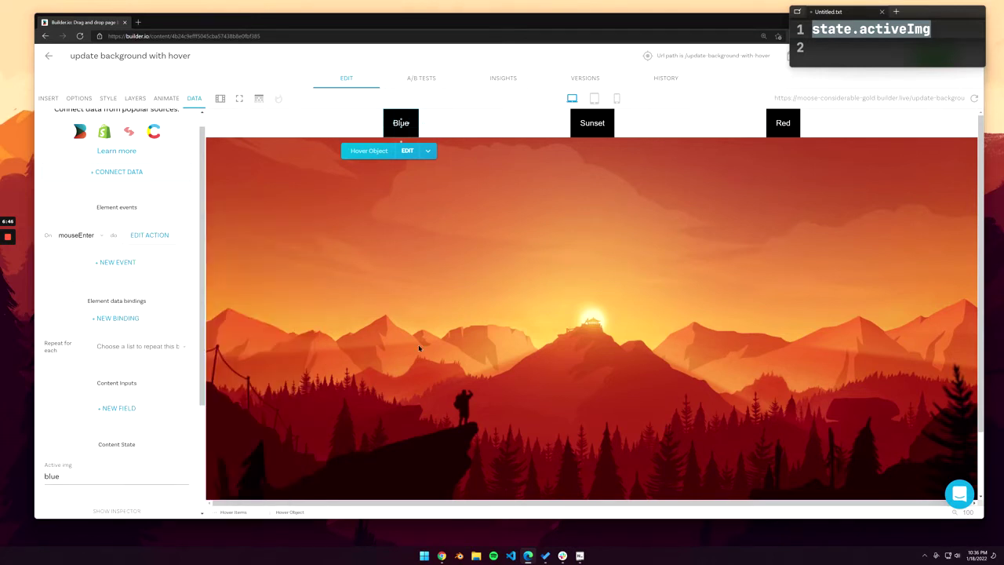
# Step: Add an element event to the Sunset Hover Object box and set its trigger to Mouse enter
pyautogui.click(589, 125)
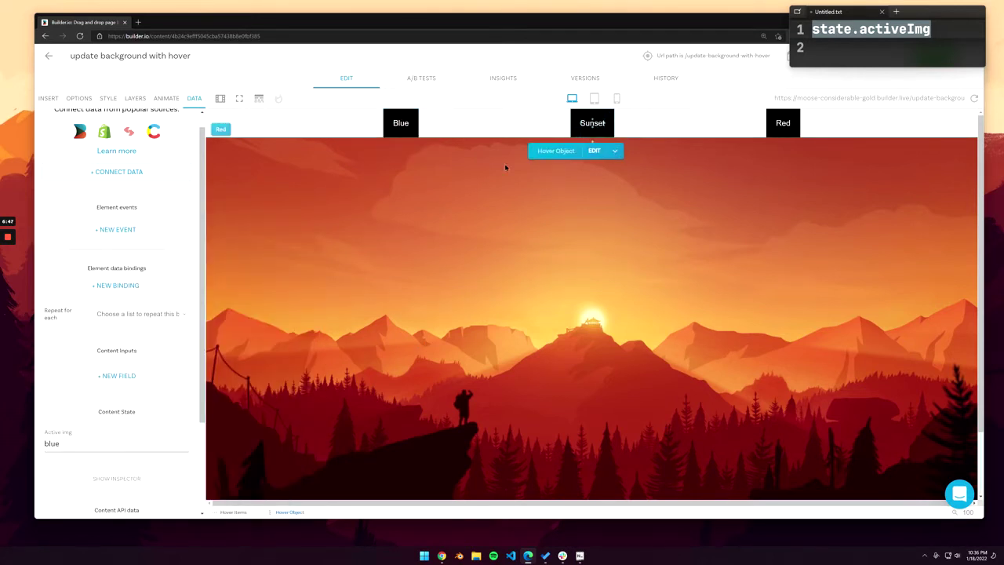
pyautogui.click(128, 230)
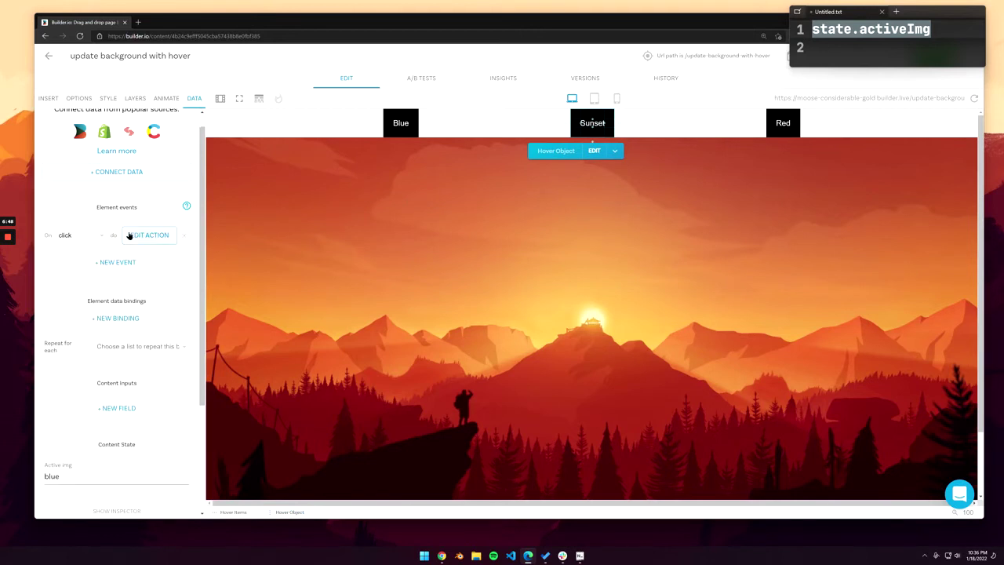
pyautogui.click(105, 236)
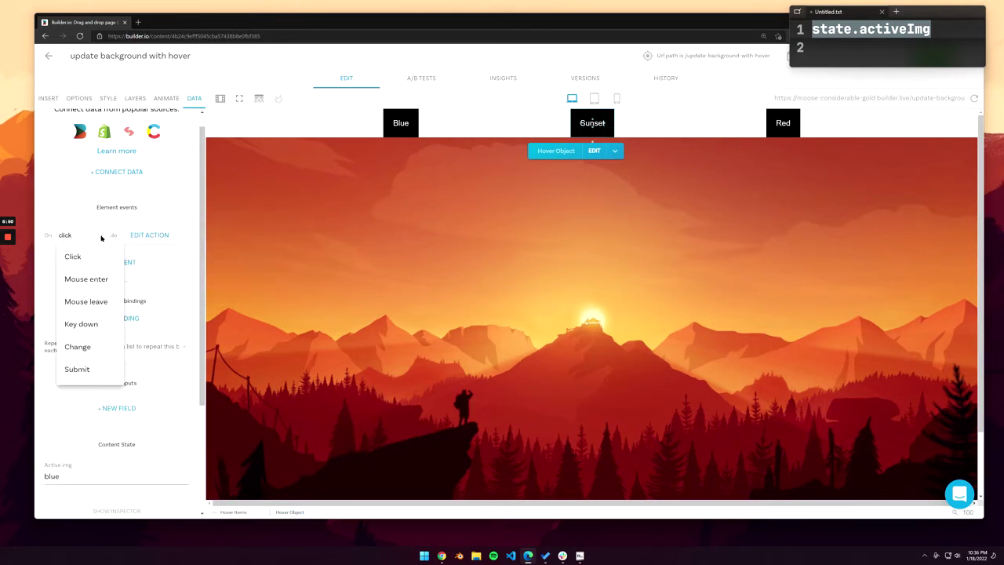
pyautogui.click(86, 279)
# Step: Give the Sunset box's event a Custom code action reading state.activeImg = 'sunset' and test it against the Active img content state
pyautogui.click(140, 238)
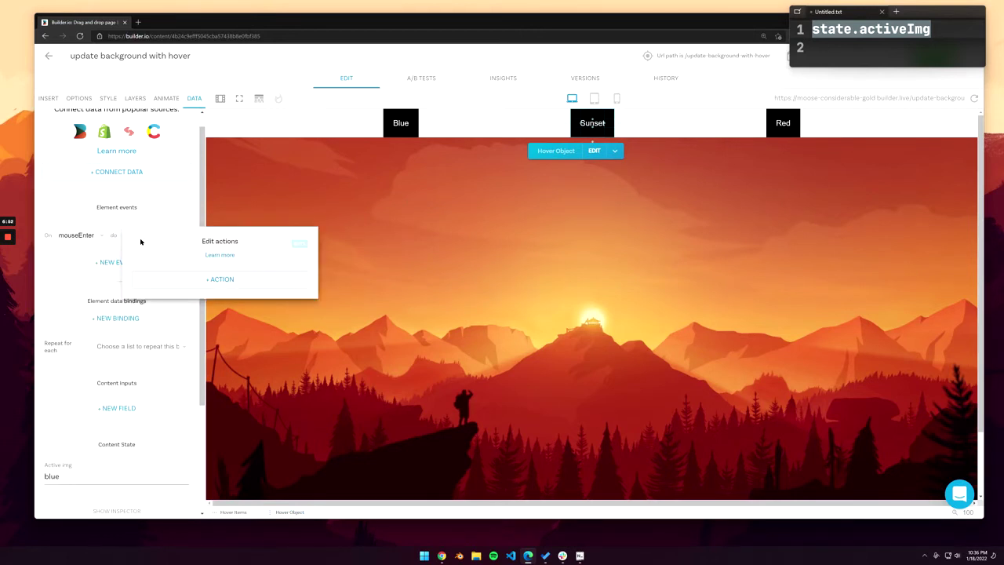
pyautogui.click(175, 279)
pyautogui.click(206, 379)
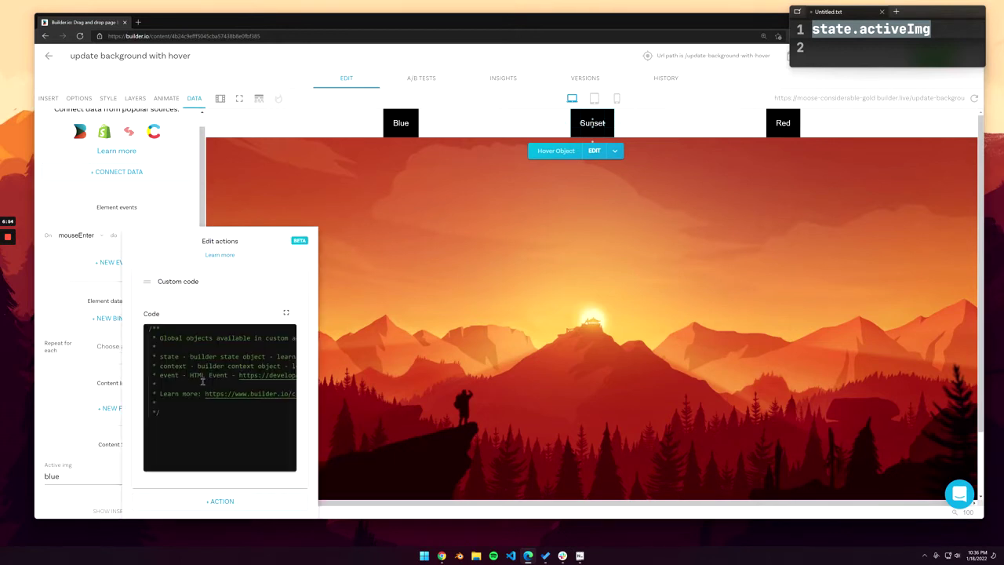
pyautogui.hotkey('ctrl', 'a')
pyautogui.write('state.activeImg')
pyautogui.write("= 'blue'")
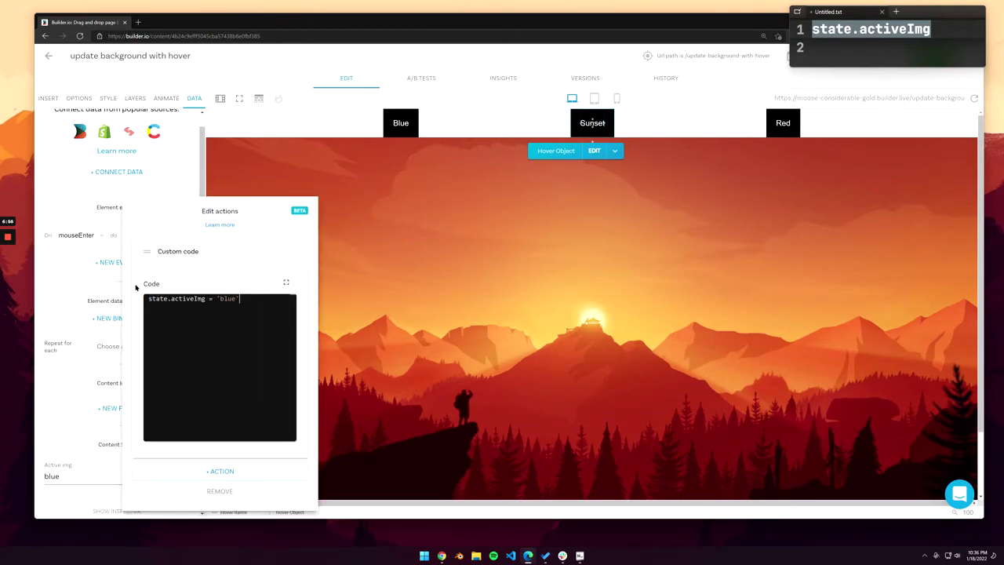
pyautogui.doubleClick(227, 299)
pyautogui.write('sunset')
pyautogui.click(362, 351)
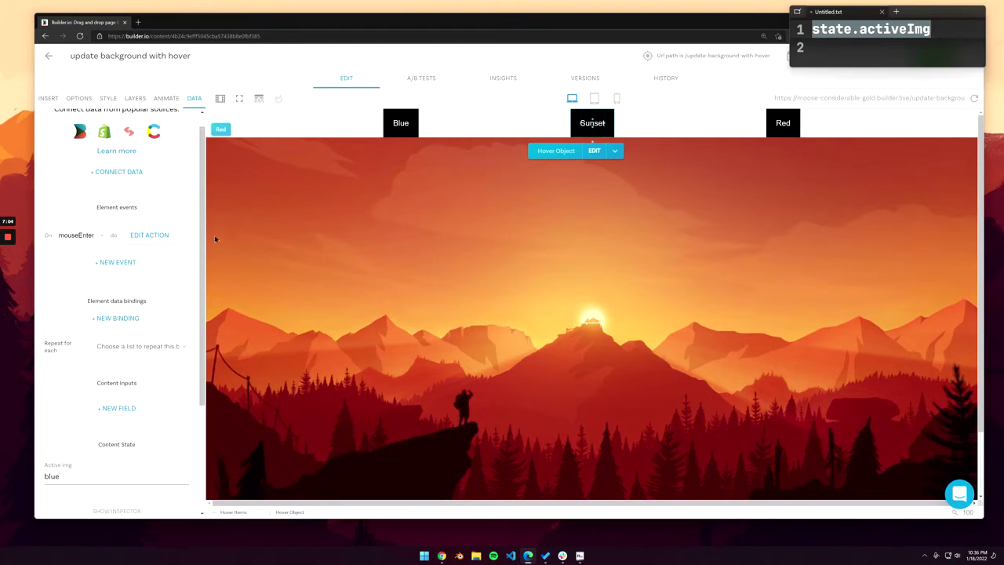
pyautogui.scroll(-2, 110, 361)
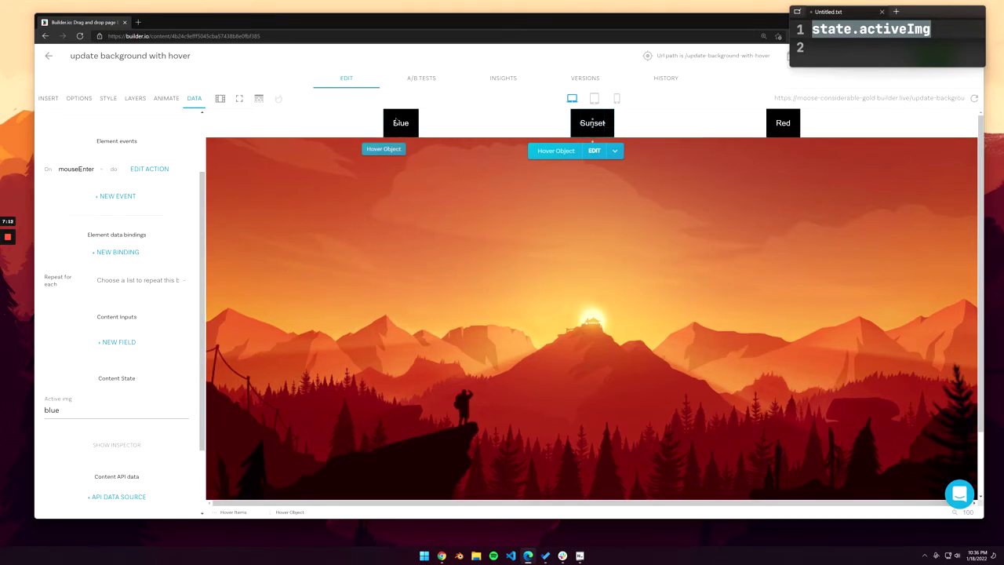
pyautogui.moveTo(594, 120)
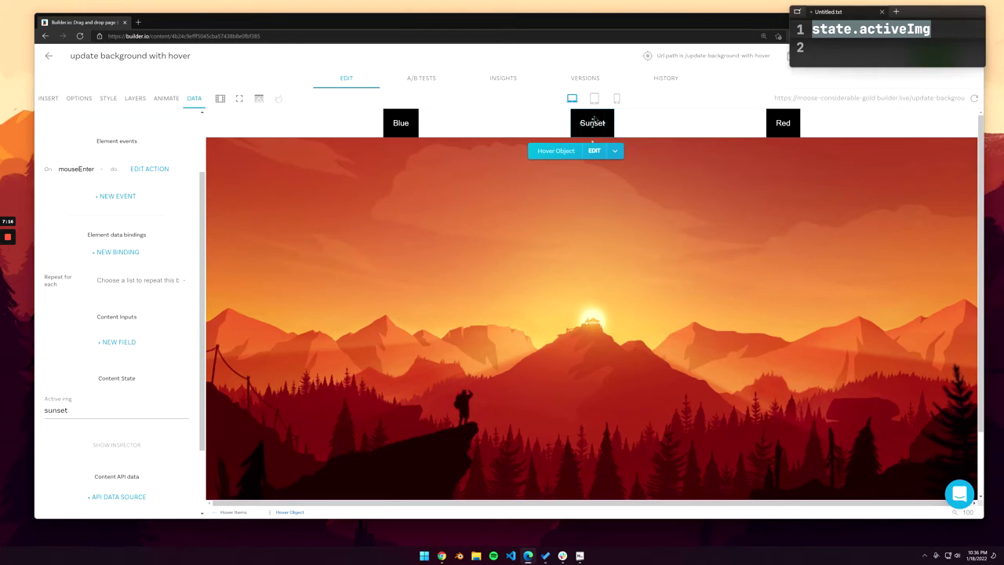
# Step: Add an element event to the Red Hover Object box and set its trigger to Mouse enter
pyautogui.click(772, 119)
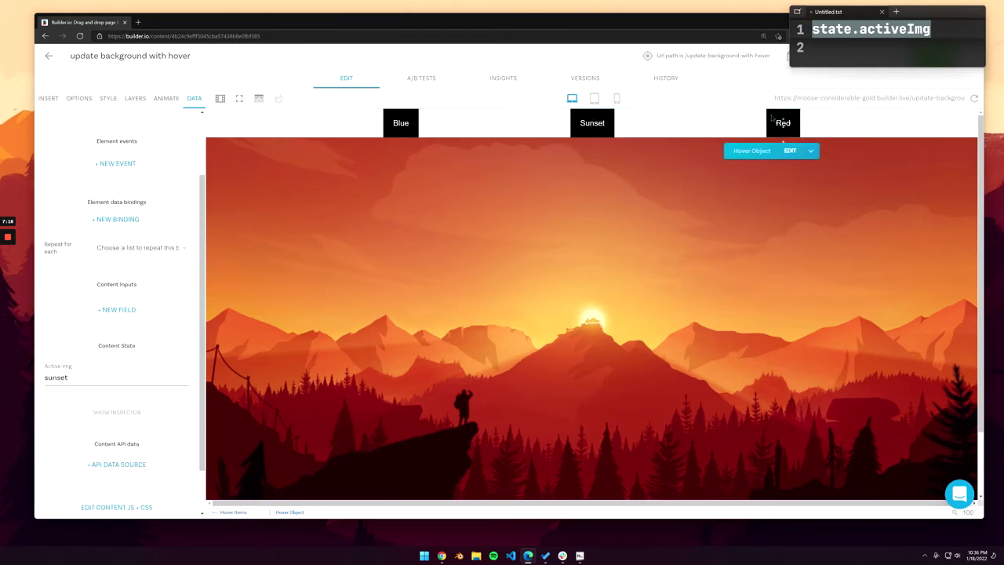
pyautogui.click(119, 164)
pyautogui.click(101, 170)
pyautogui.click(84, 211)
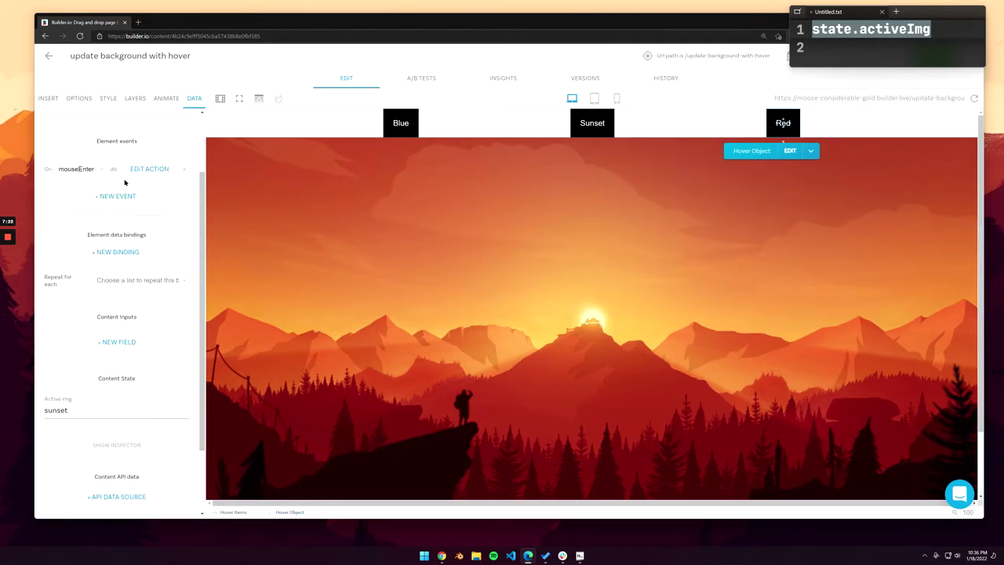
# Step: Give the Red box's mouseEnter event a Custom code action, replacing the default comment with state.activeImg = 'red'
pyautogui.click(146, 169)
pyautogui.click(219, 213)
pyautogui.click(217, 316)
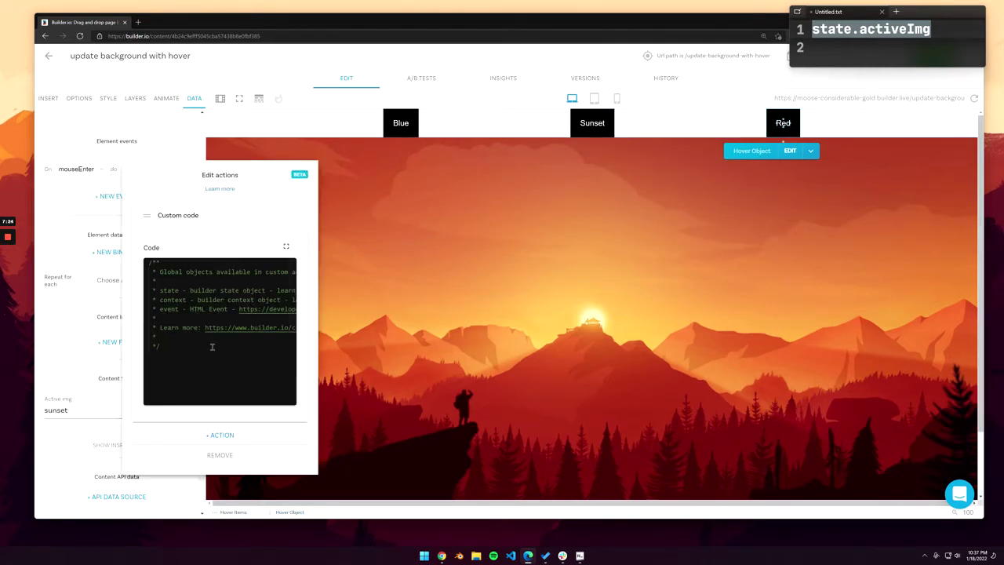
pyautogui.moveTo(213, 345); pyautogui.dragTo(117, 242)
pyautogui.hotkey('ctrl', 'v')
pyautogui.press('Left')
pyautogui.hotkey('shift', 'Left')
pyautogui.hotkey('shift', 'Left')
pyautogui.hotkey('shift', 'Left')
pyautogui.hotkey('shift', 'Left')
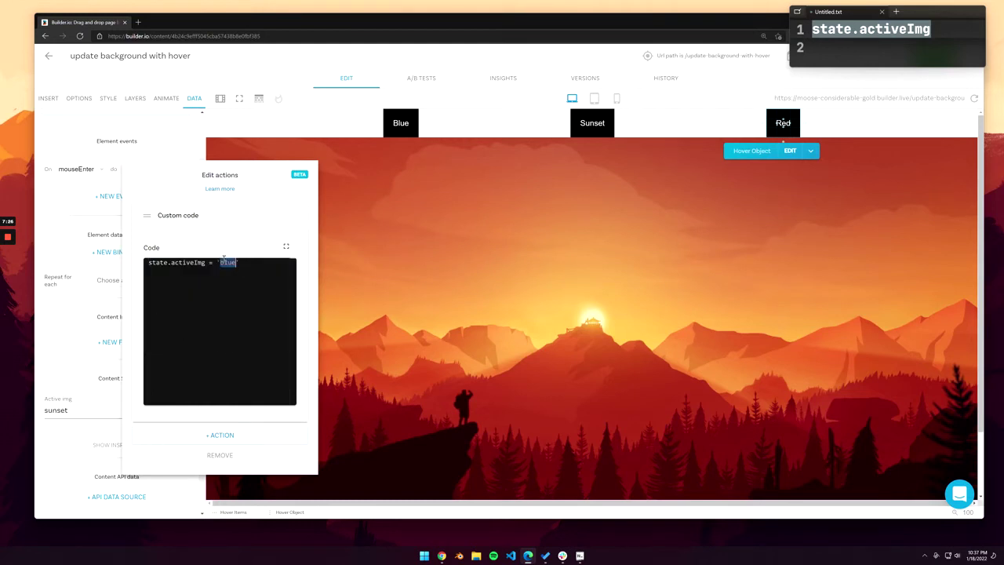
pyautogui.write('red')
pyautogui.click(400, 331)
pyautogui.click(439, 320)
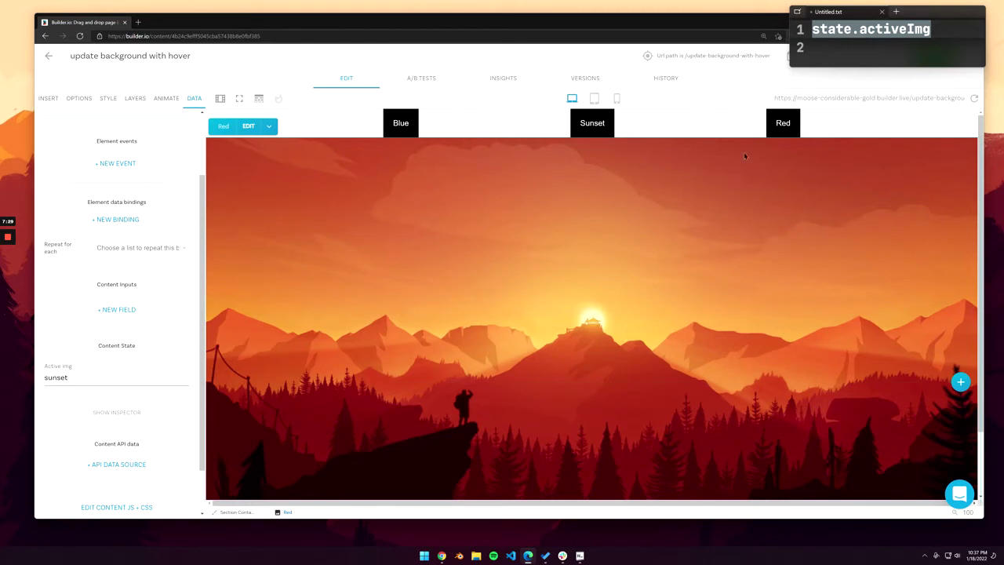
# Step: Test the Red, Sunset and Blue boxes' mouseEnter events against the Active img content state
pyautogui.moveTo(781, 126)
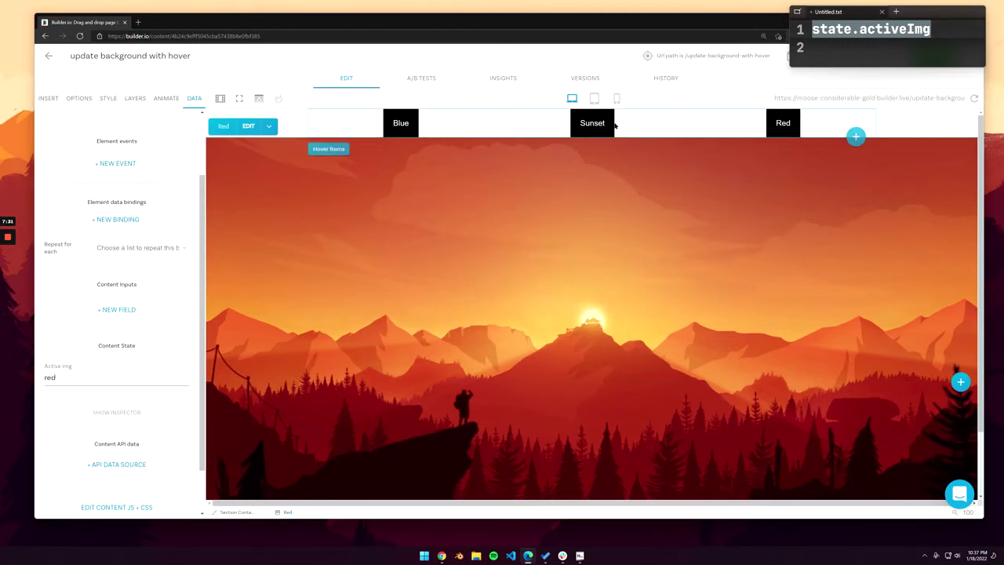
pyautogui.moveTo(596, 126)
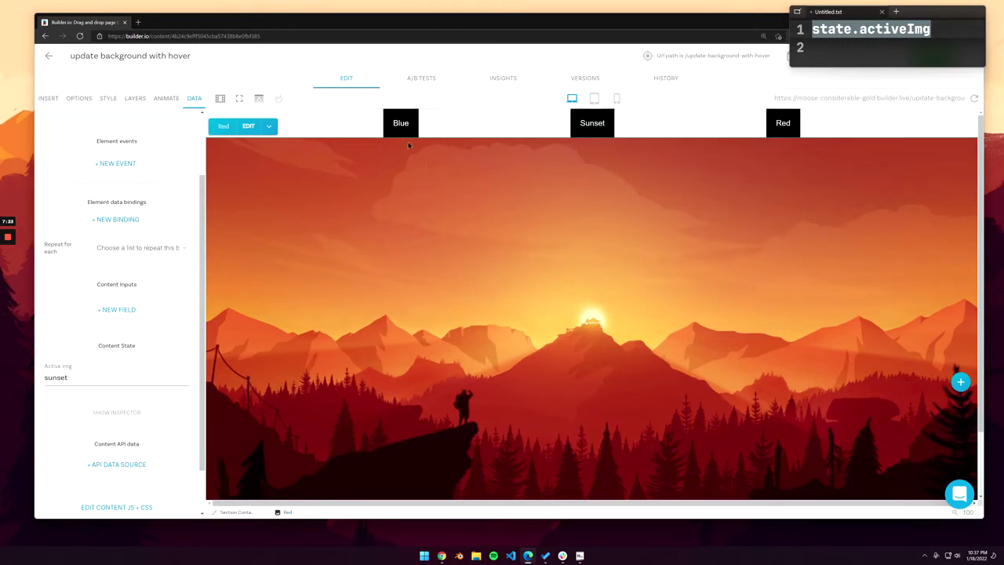
pyautogui.moveTo(398, 111)
# Step: Add an element data binding to the Red background image and create style.opacity as its target property
pyautogui.click(123, 98)
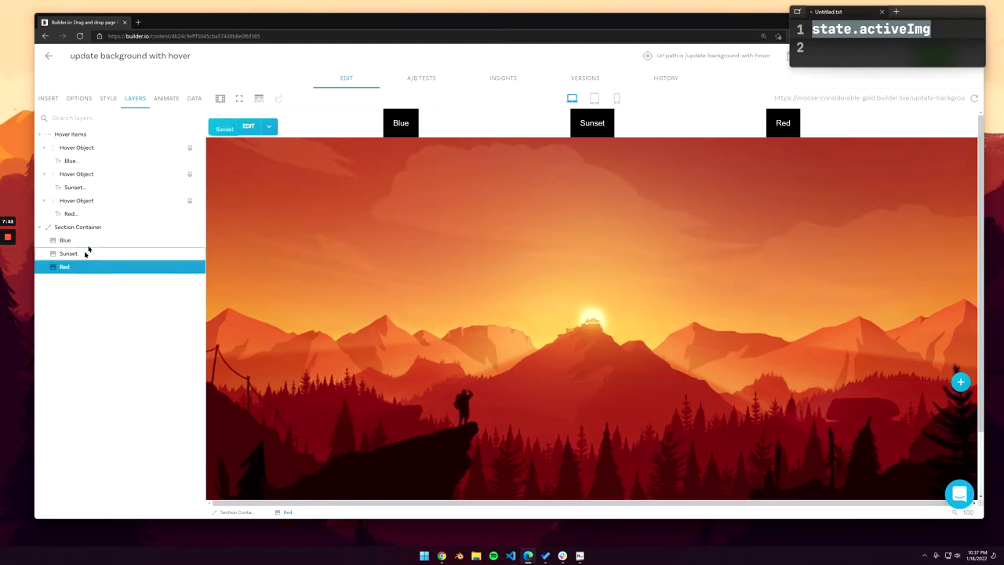
pyautogui.click(192, 98)
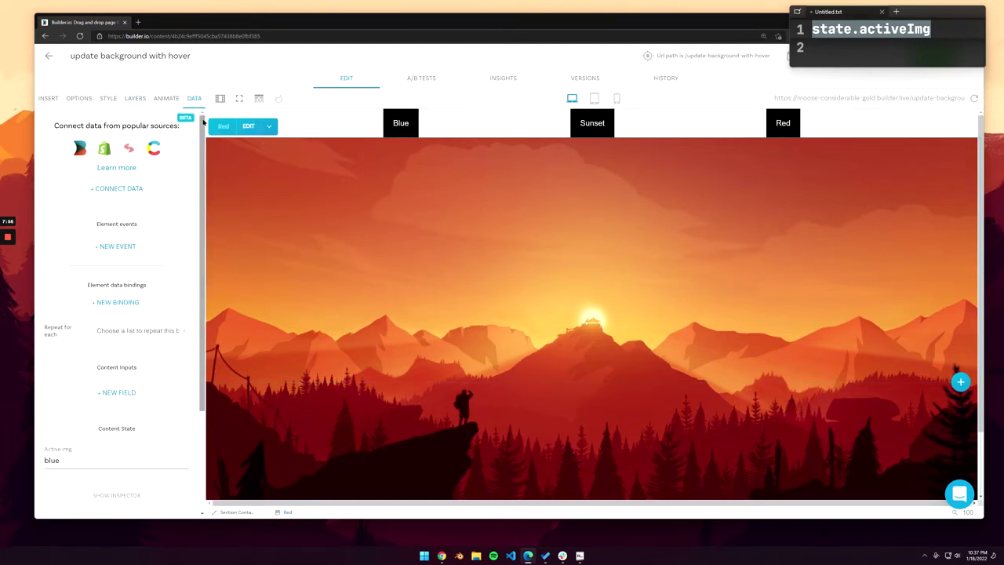
pyautogui.scroll(-3, 198, 198)
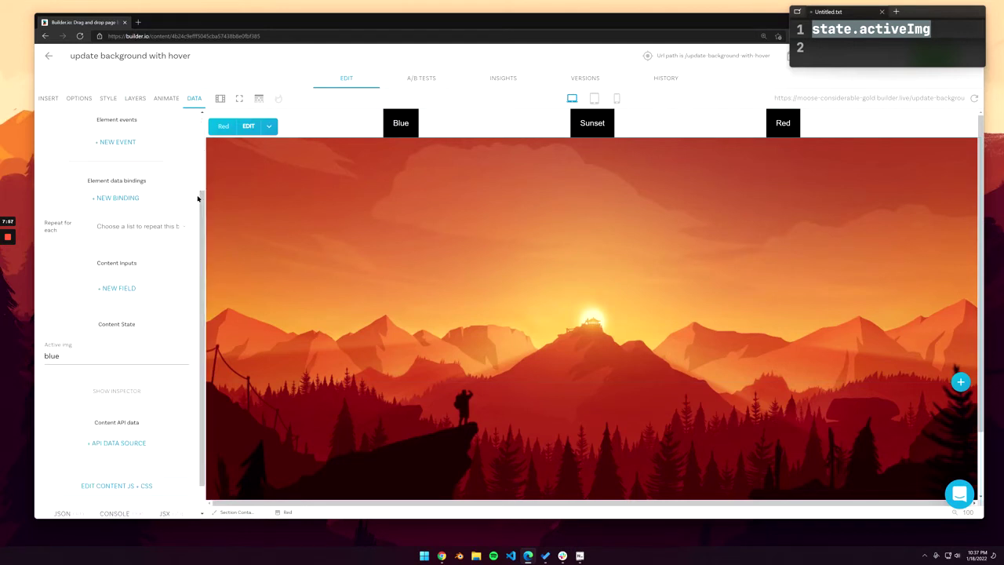
pyautogui.click(123, 200)
pyautogui.click(120, 205)
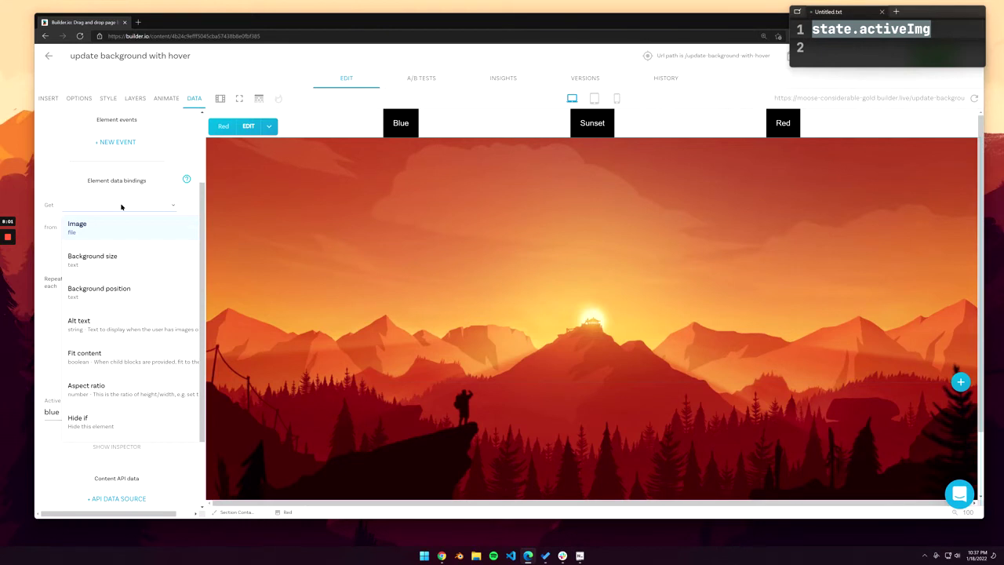
pyautogui.write('styu')
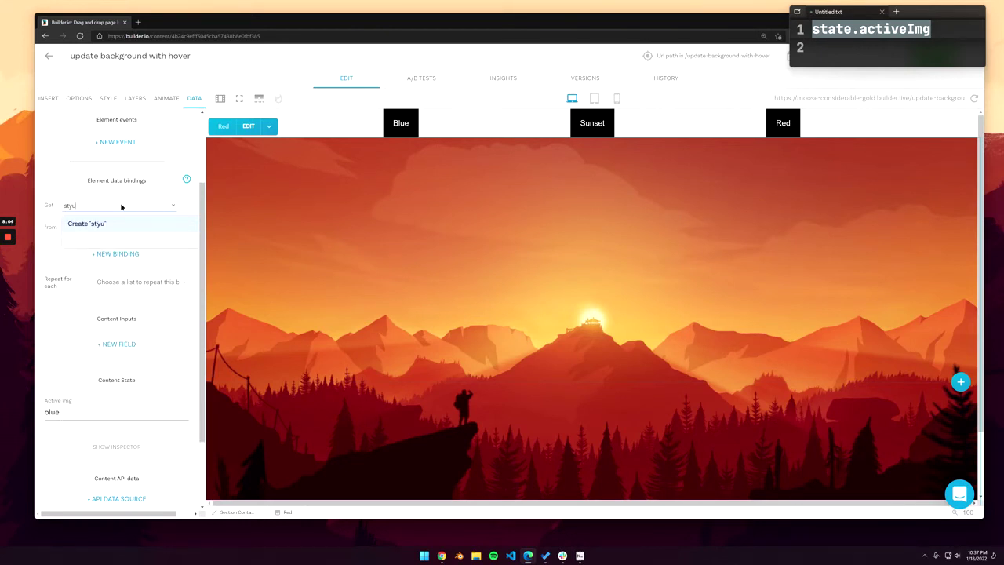
pyautogui.press('F11')
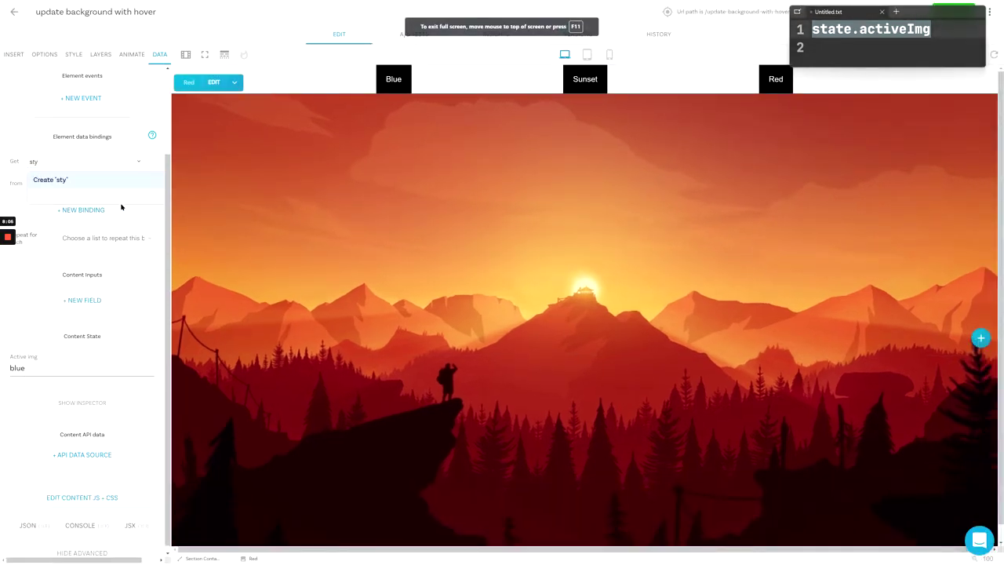
pyautogui.press('F11')
pyautogui.press('BackSpace')
pyautogui.press('BackSpace')
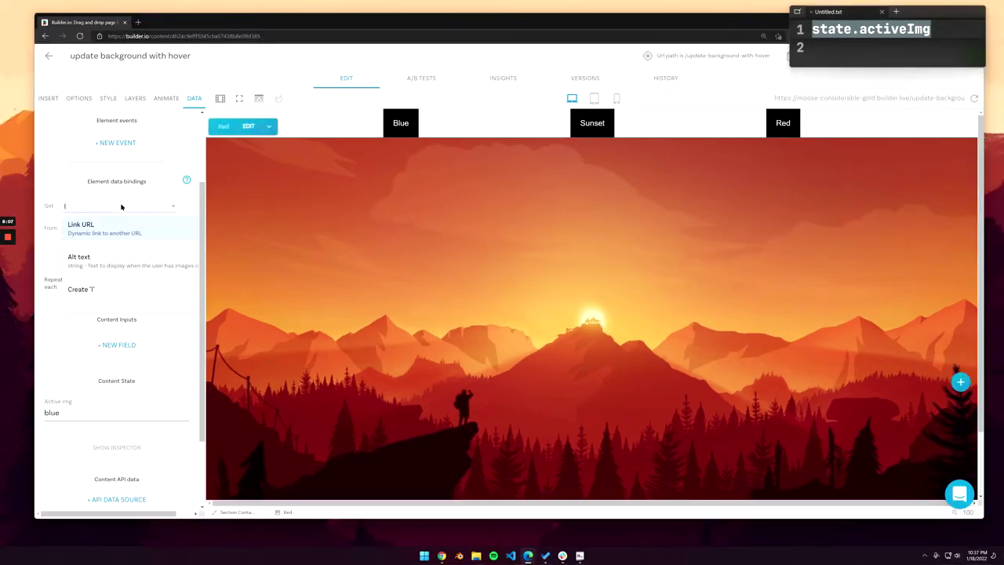
pyautogui.write('tyle')
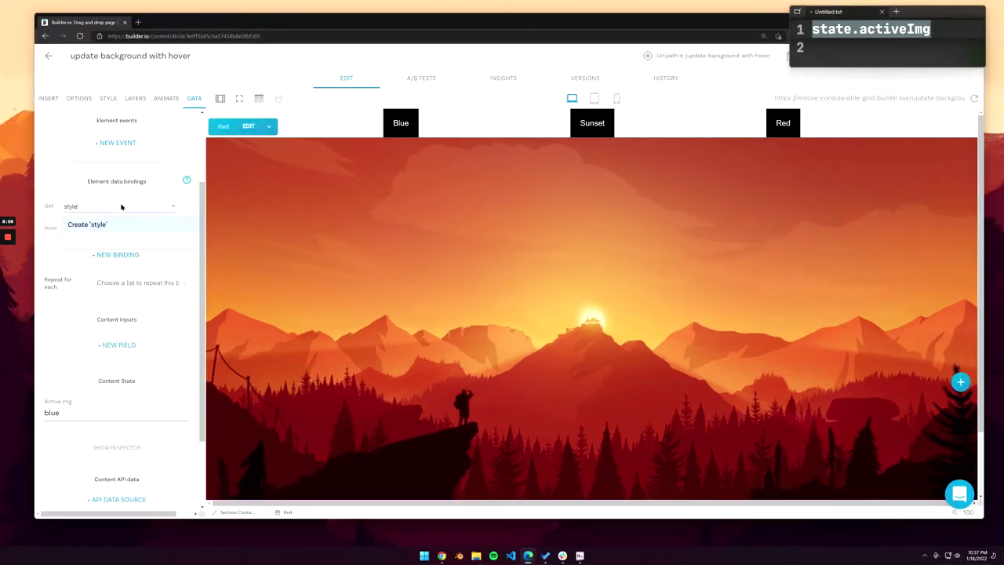
pyautogui.write('.opacity')
pyautogui.click(134, 227)
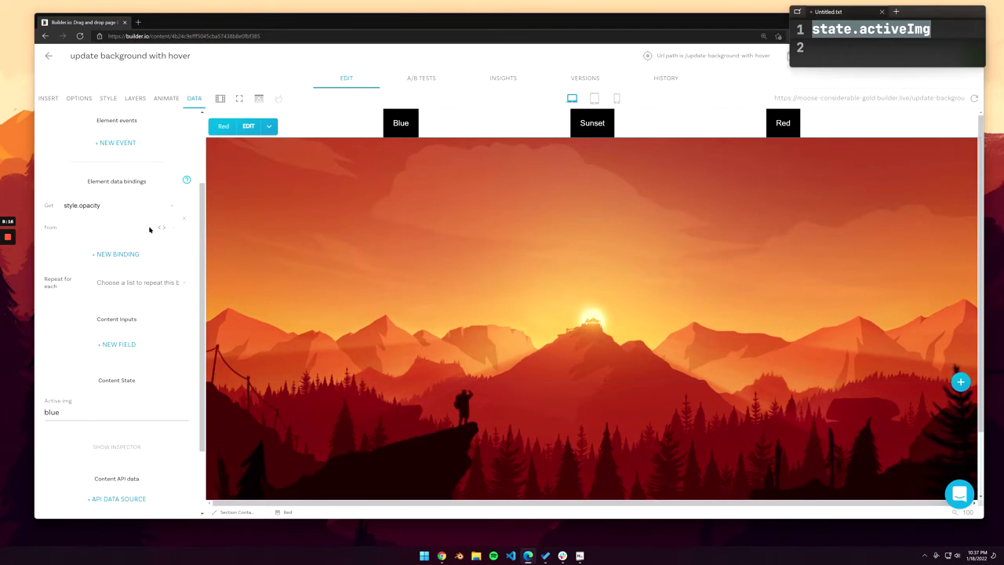
# Step: Open the code editor for the Red image's style.opacity binding and clear the default comment
pyautogui.click(161, 227)
pyautogui.moveTo(214, 221); pyautogui.dragTo(196, 180)
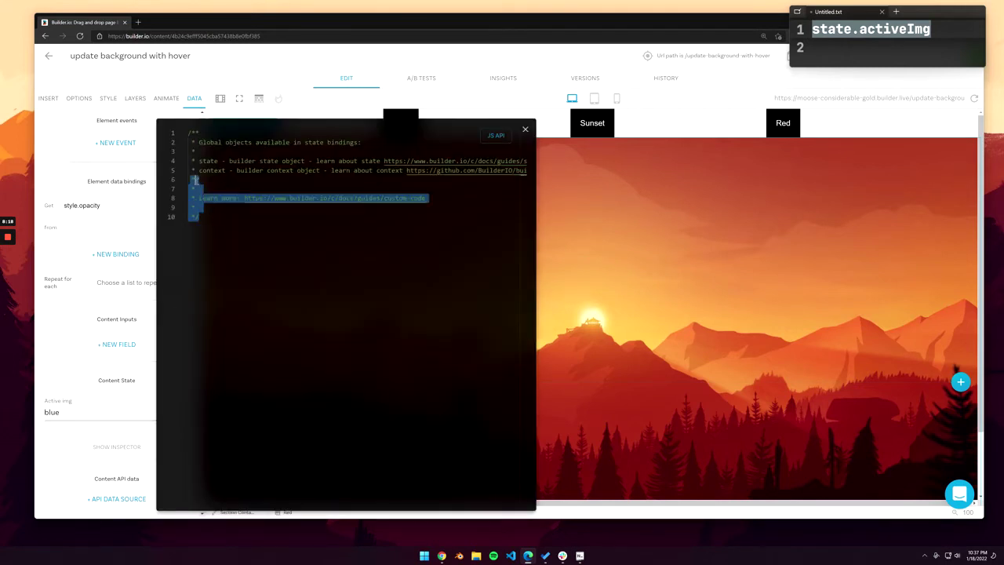
pyautogui.hotkey('ctrl', 'a')
pyautogui.press('BackSpace')
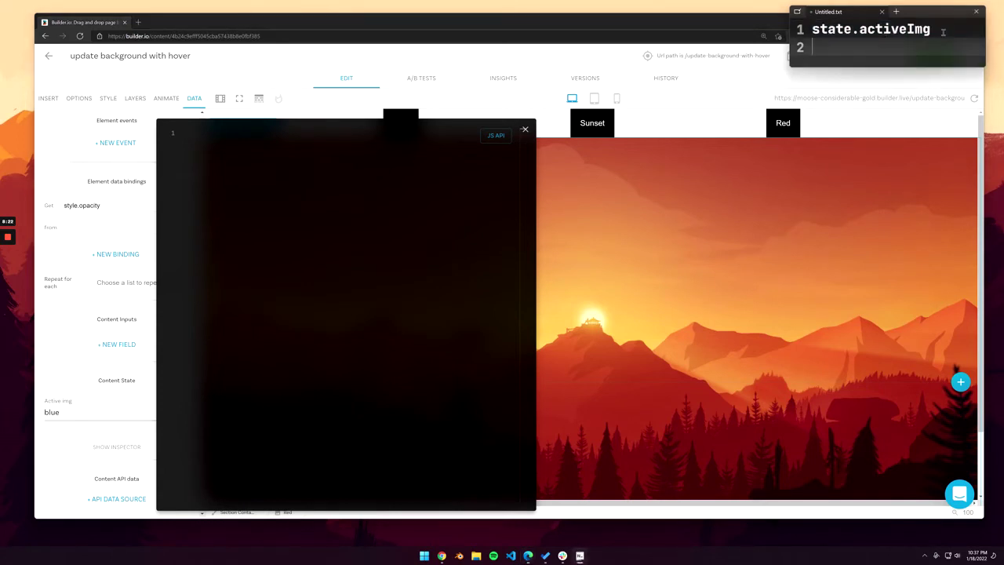
# Step: Copy state.activeImg from the text note into the binding and complete the expression as state.activeImg === 'red' ? 100 : 0
pyautogui.moveTo(941, 31); pyautogui.dragTo(811, 29)
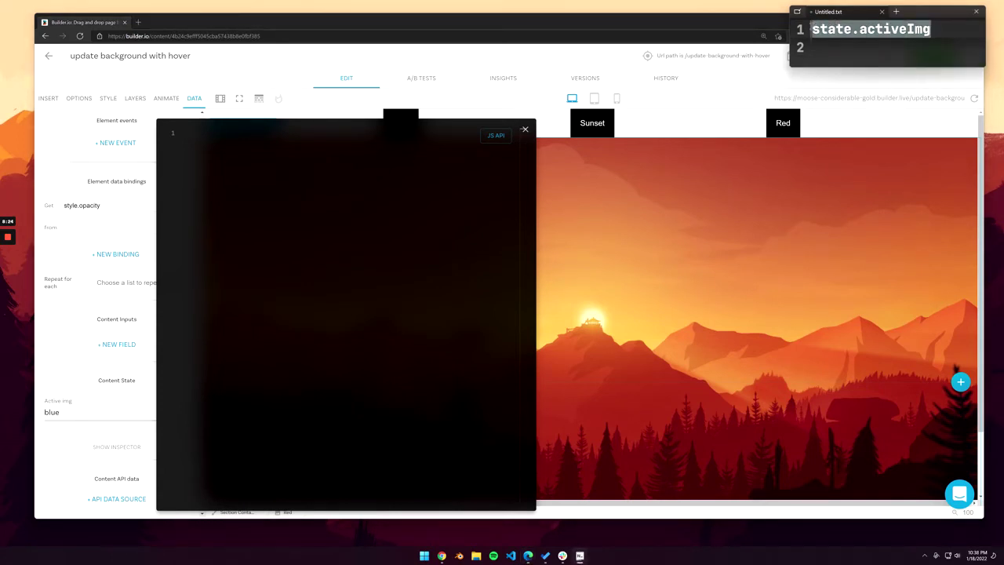
pyautogui.hotkey('ctrl', 'c')
pyautogui.click(363, 168)
pyautogui.hotkey('ctrl', 'v')
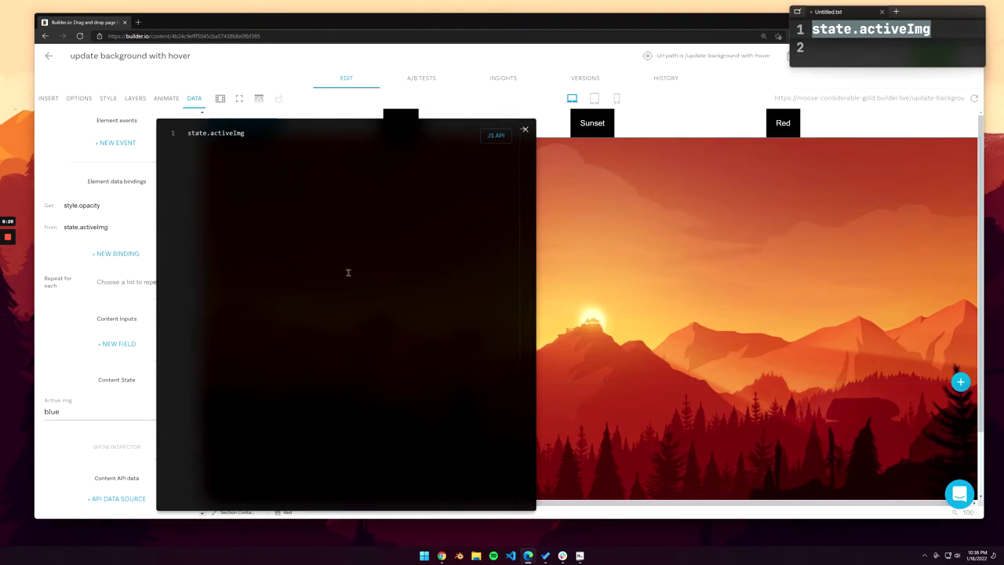
pyautogui.write("=== 'red' ? :")
pyautogui.click(291, 128)
pyautogui.click(297, 133)
pyautogui.write('100 :')
pyautogui.write('0')
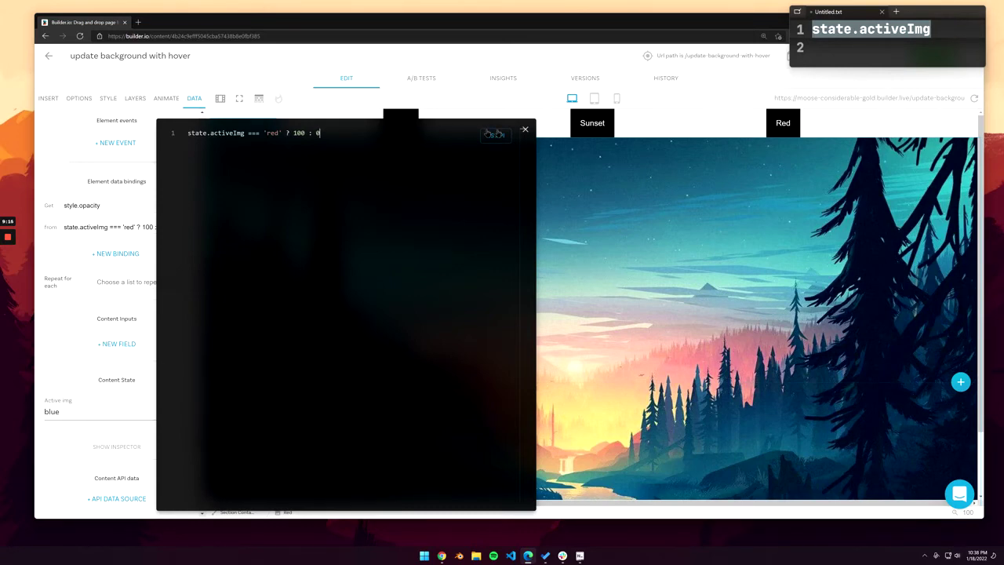
pyautogui.click(525, 130)
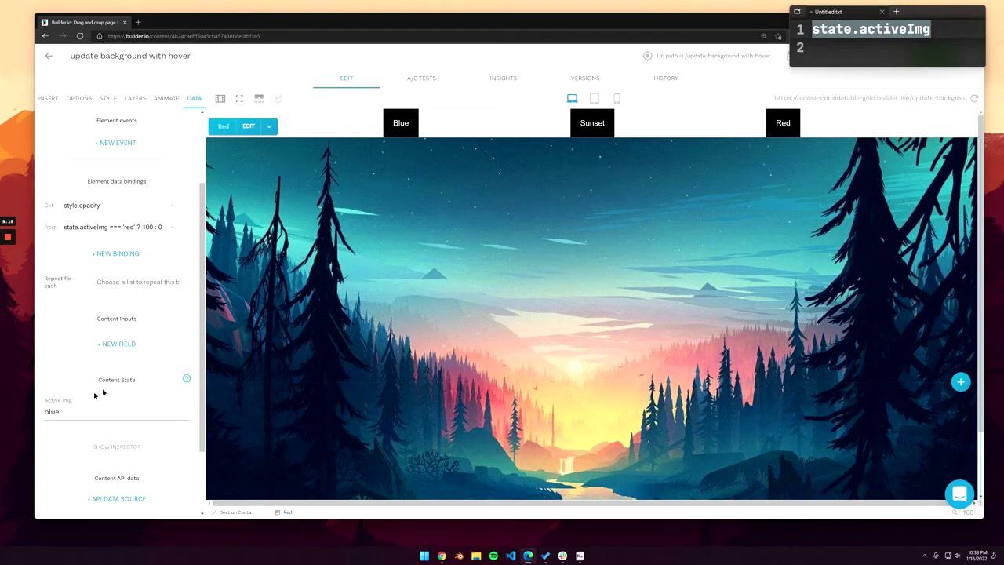
# Step: Test the Red image's opacity binding by triggering the Red and Sunset boxes' mouseEnter events
pyautogui.click(57, 411)
pyautogui.moveTo(794, 133)
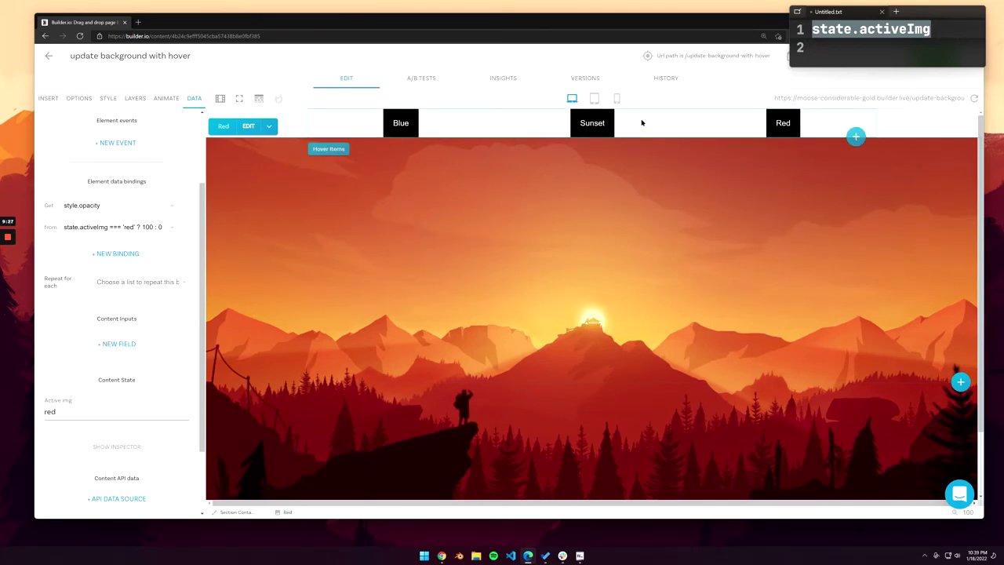
pyautogui.moveTo(608, 124)
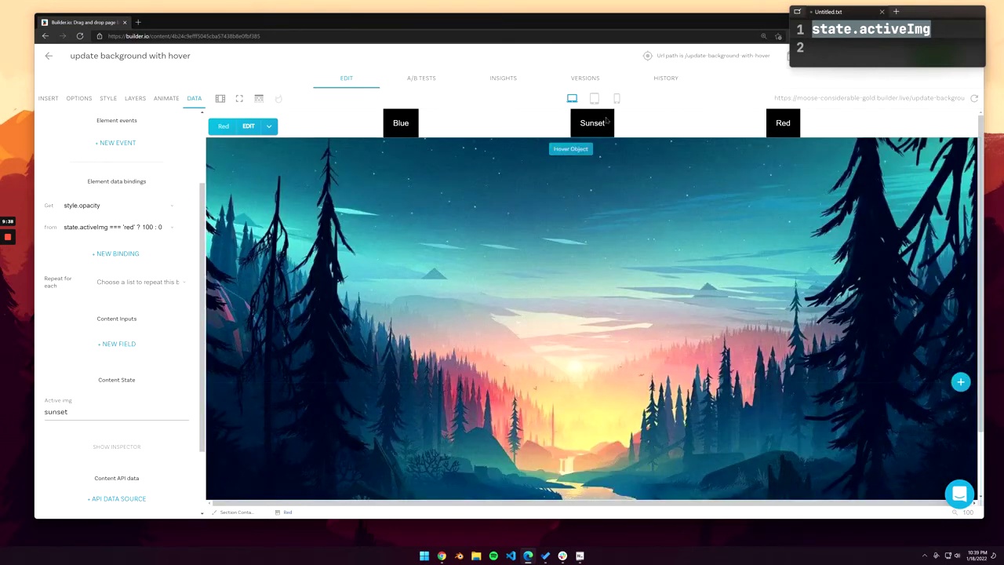
# Step: Add an element data binding to the Sunset background image and create style.opacity as its target property
pyautogui.click(606, 120)
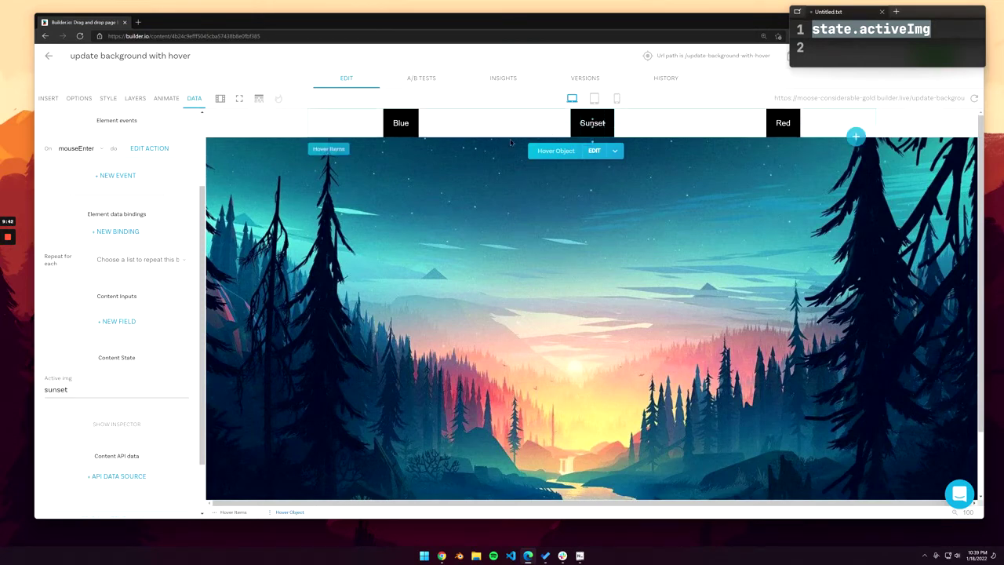
pyautogui.click(135, 99)
pyautogui.click(80, 253)
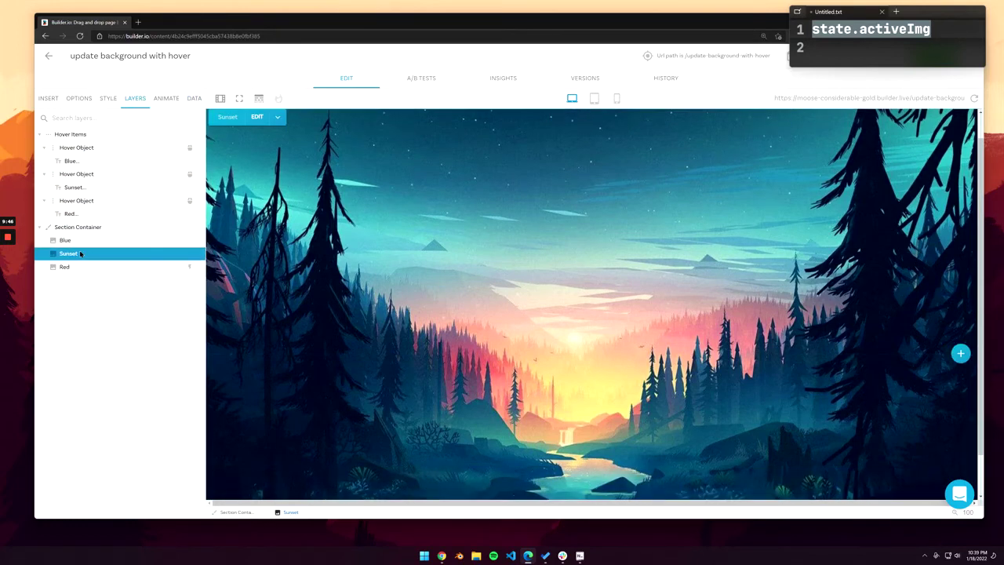
pyautogui.click(194, 99)
pyautogui.scroll(-3, 196, 222)
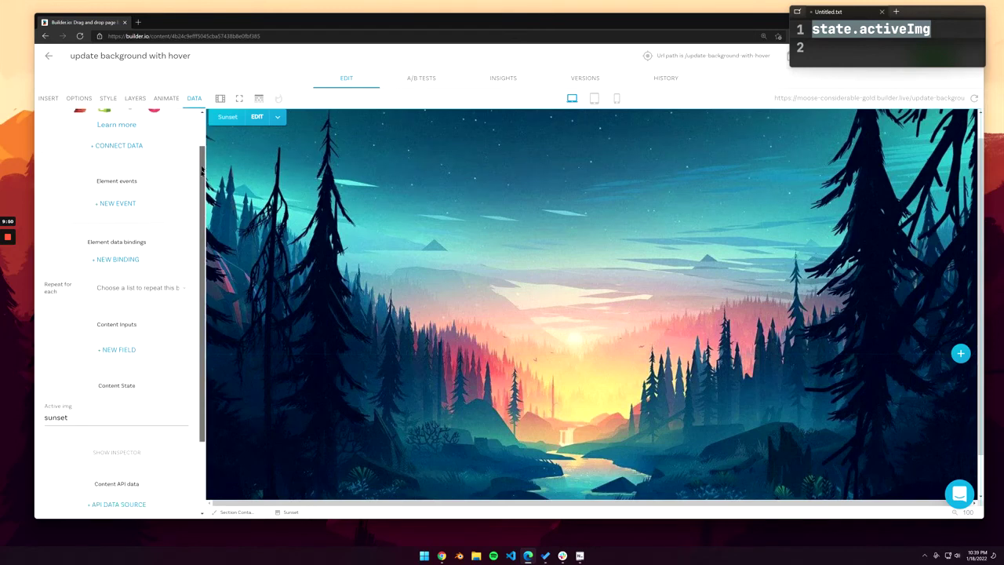
pyautogui.click(115, 174)
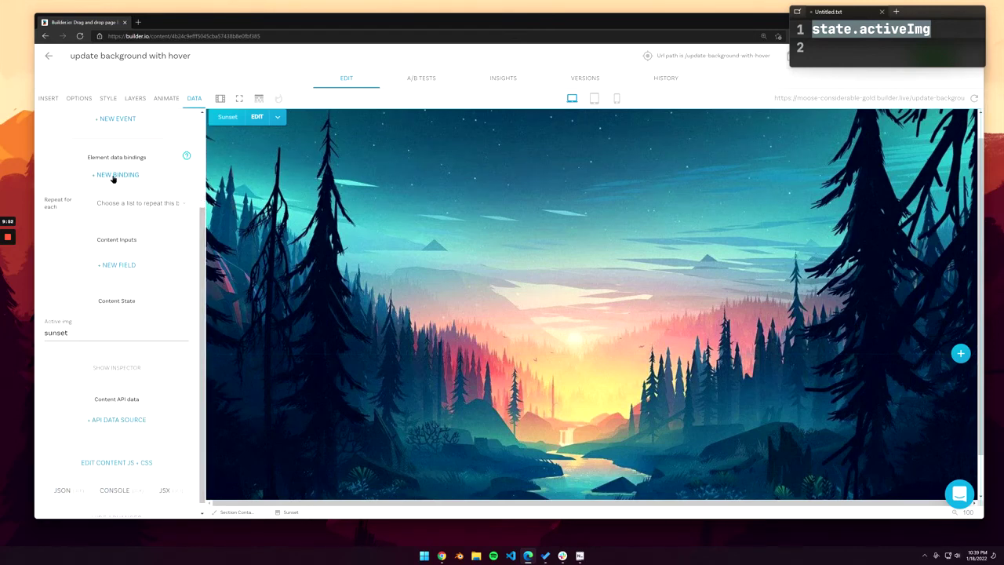
pyautogui.click(110, 183)
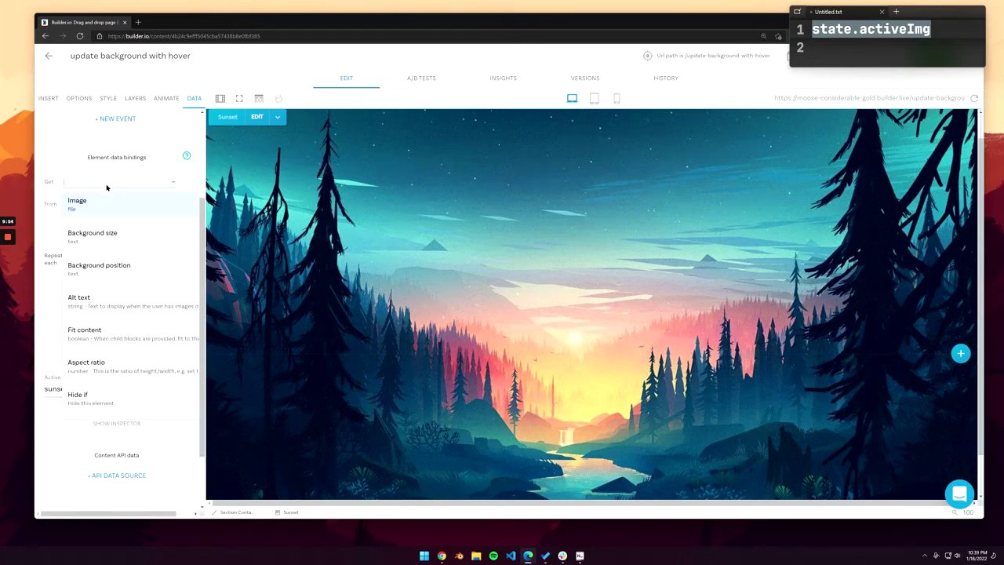
pyautogui.write('stye')
pyautogui.write('le')
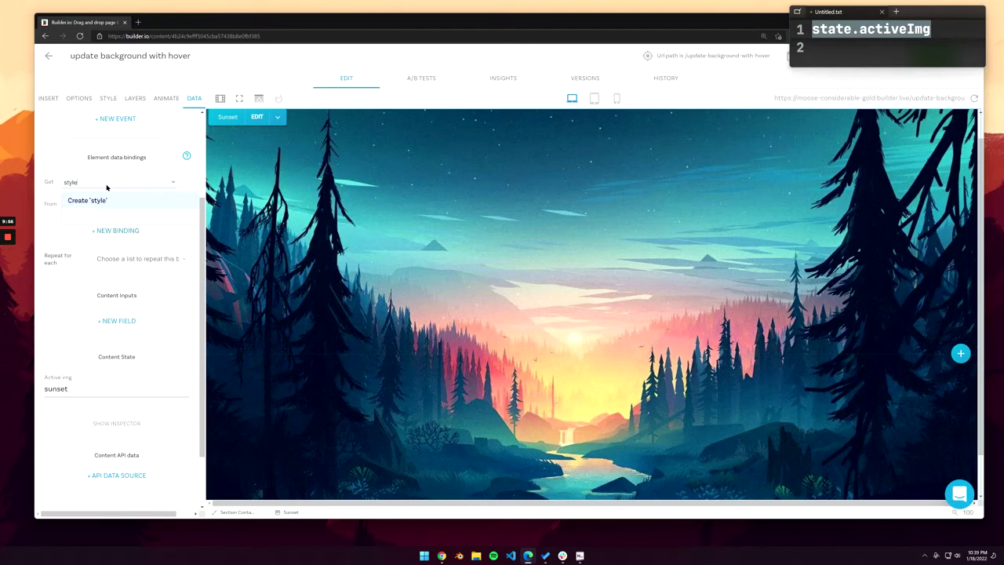
pyautogui.write('.opac')
pyautogui.write('ity')
pyautogui.press('Return')
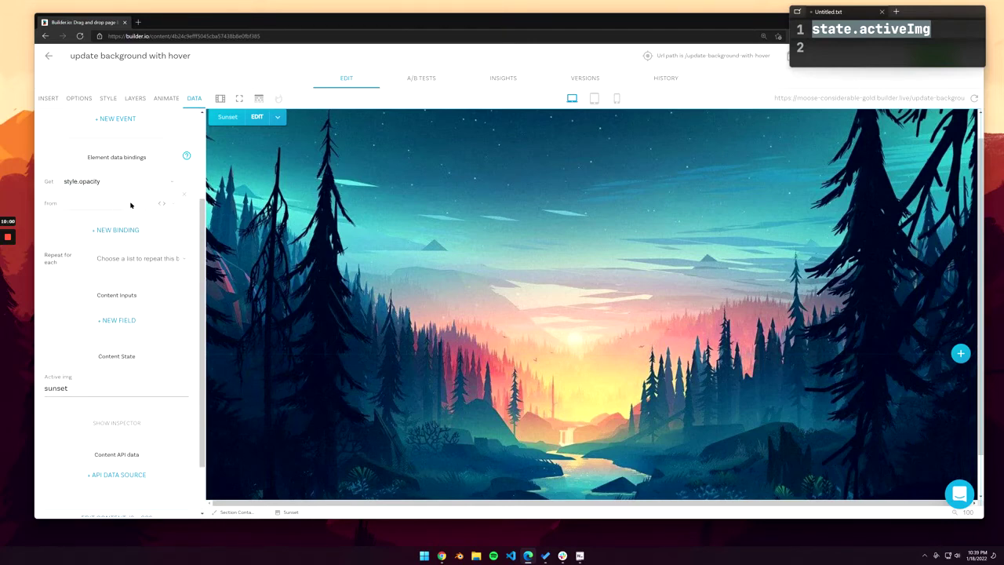
# Step: Replace the default comment in the Sunset image's style.opacity binding code with state.activeImg === 'sunset' ? 100 : 0
pyautogui.click(159, 205)
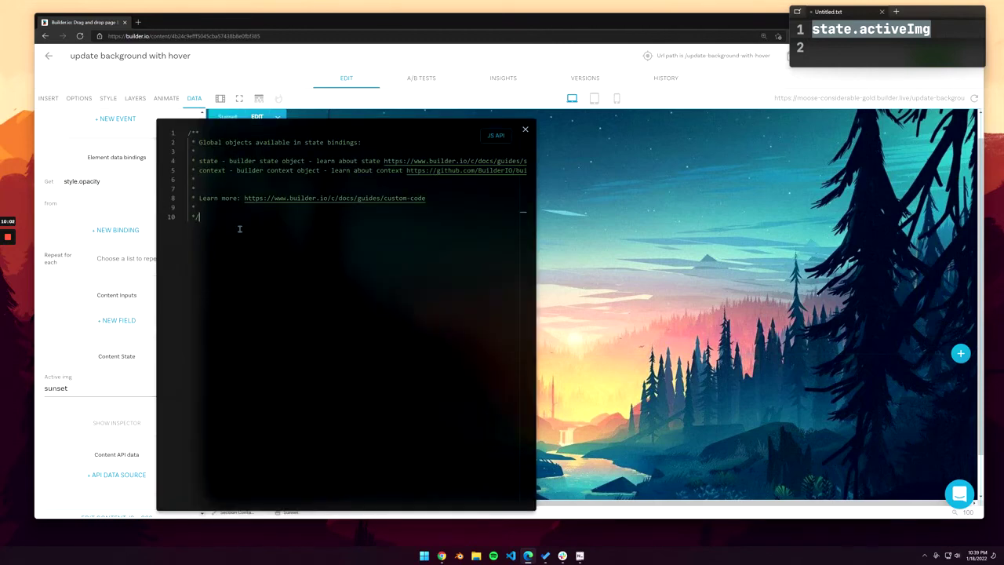
pyautogui.moveTo(237, 224); pyautogui.dragTo(187, 129)
pyautogui.hotkey('ctrl', 'v')
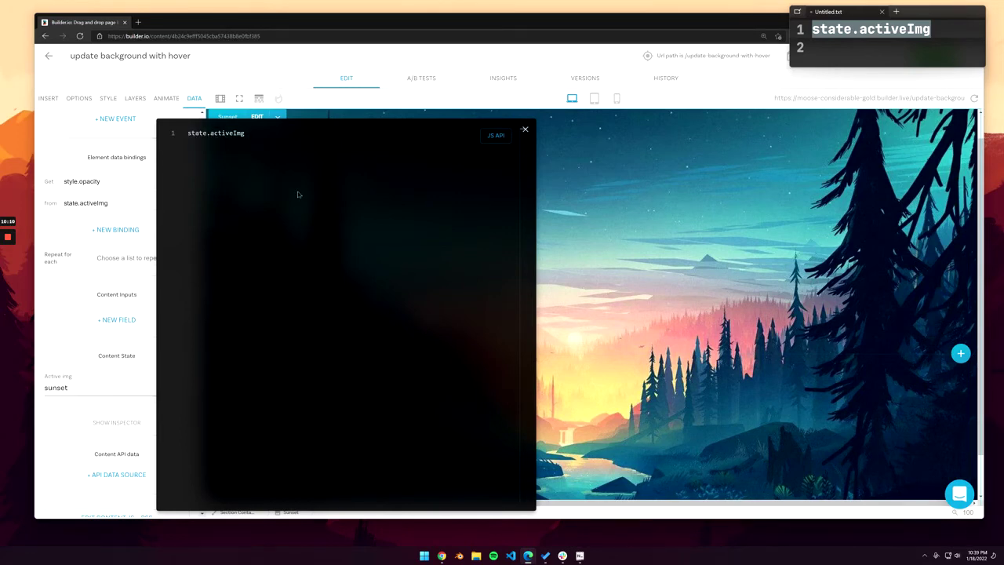
pyautogui.write('== "')
pyautogui.write("'sunset")
pyautogui.write("'")
pyautogui.click(257, 134)
pyautogui.write('=')
pyautogui.click(329, 144)
pyautogui.write('? 100 : 0')
pyautogui.click(525, 129)
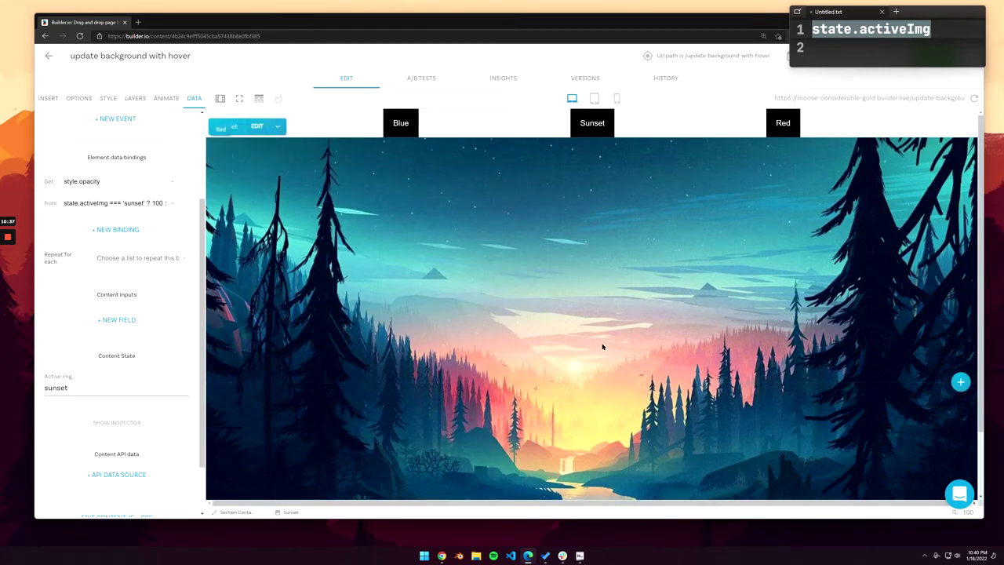
# Step: Test the background switching by triggering the mouseEnter events of the Blue, Sunset and Red boxes
pyautogui.moveTo(408, 132)
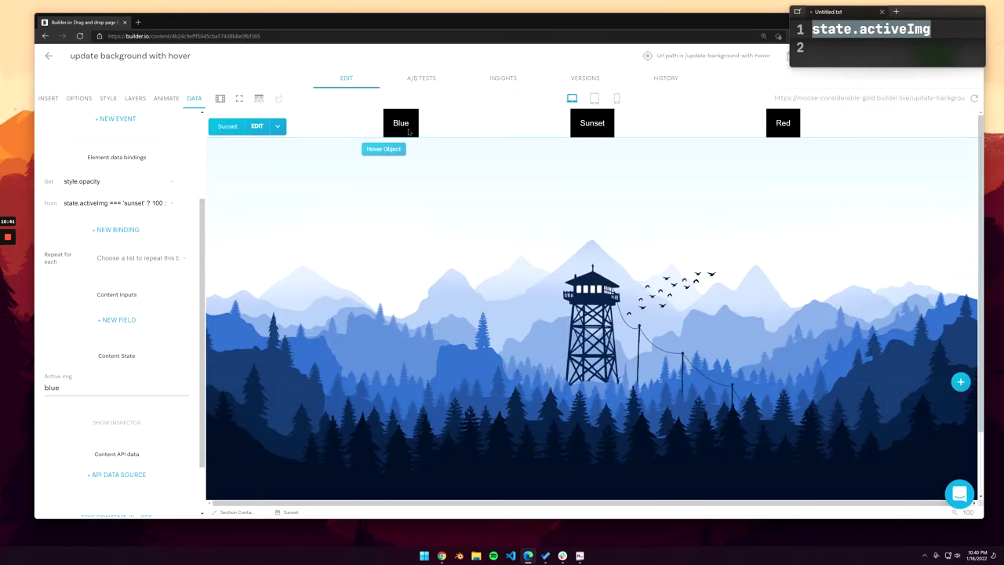
pyautogui.moveTo(599, 131)
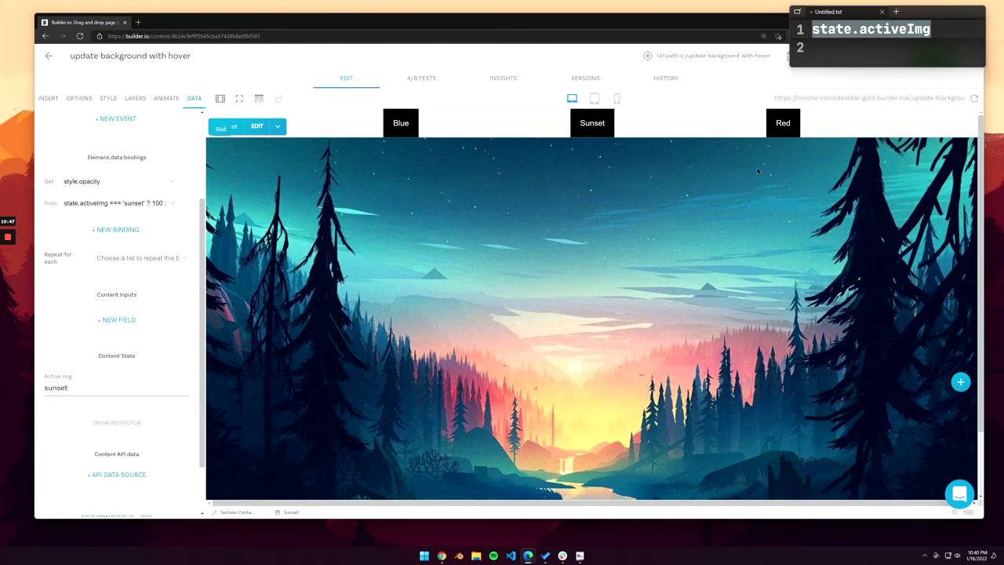
pyautogui.moveTo(787, 138)
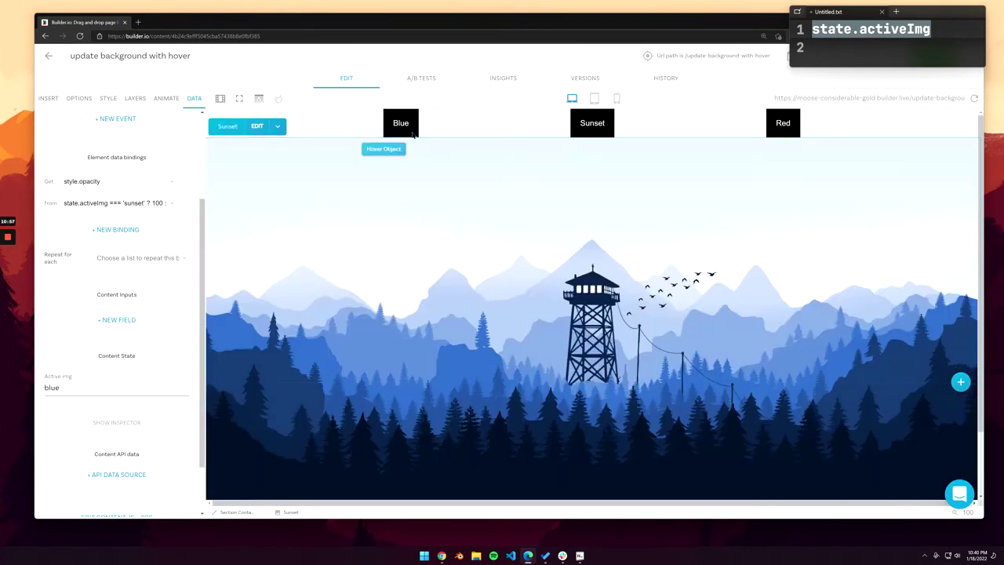
# Step: Add a transition property to the Red background image's CSS properties
pyautogui.click(461, 214)
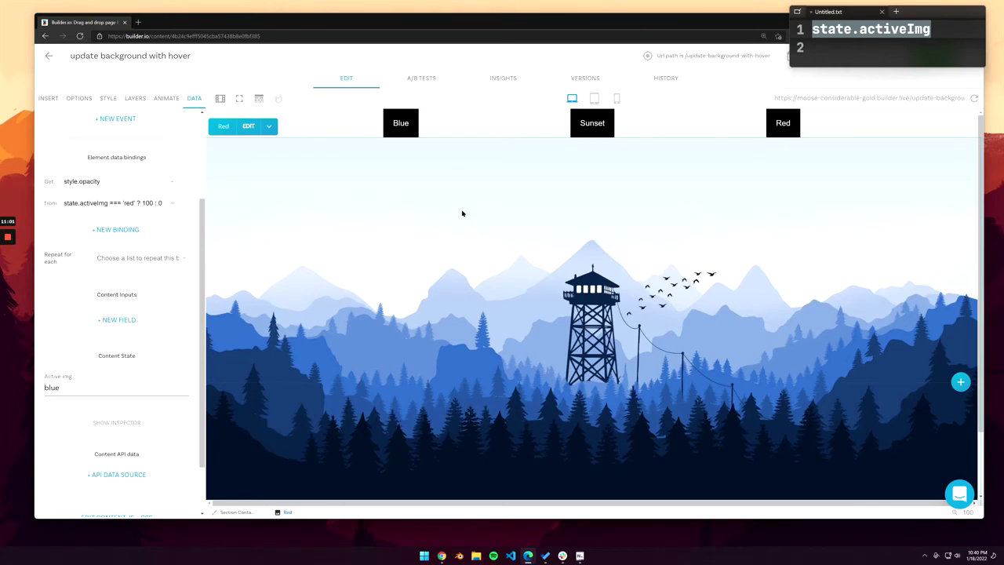
pyautogui.click(134, 99)
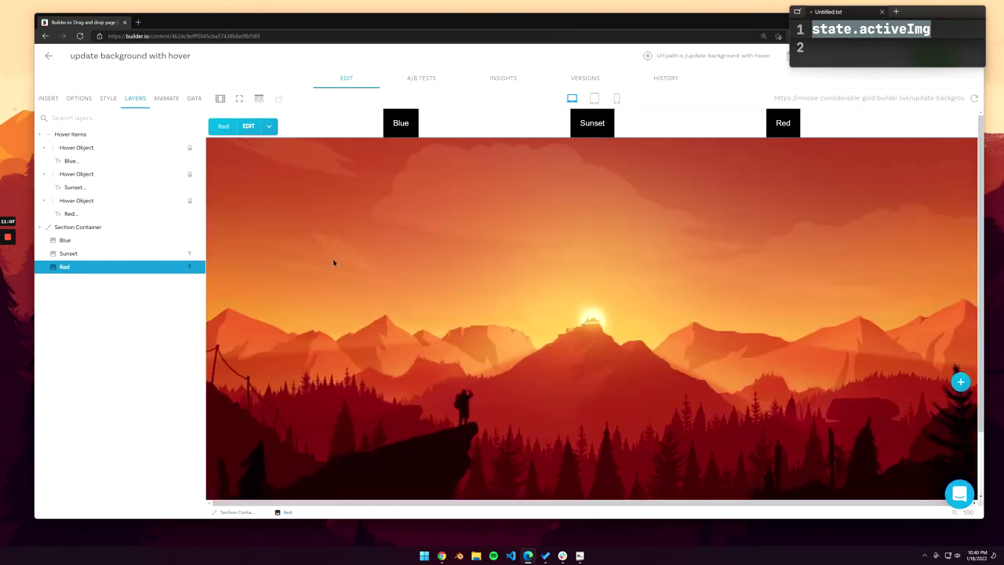
pyautogui.click(107, 102)
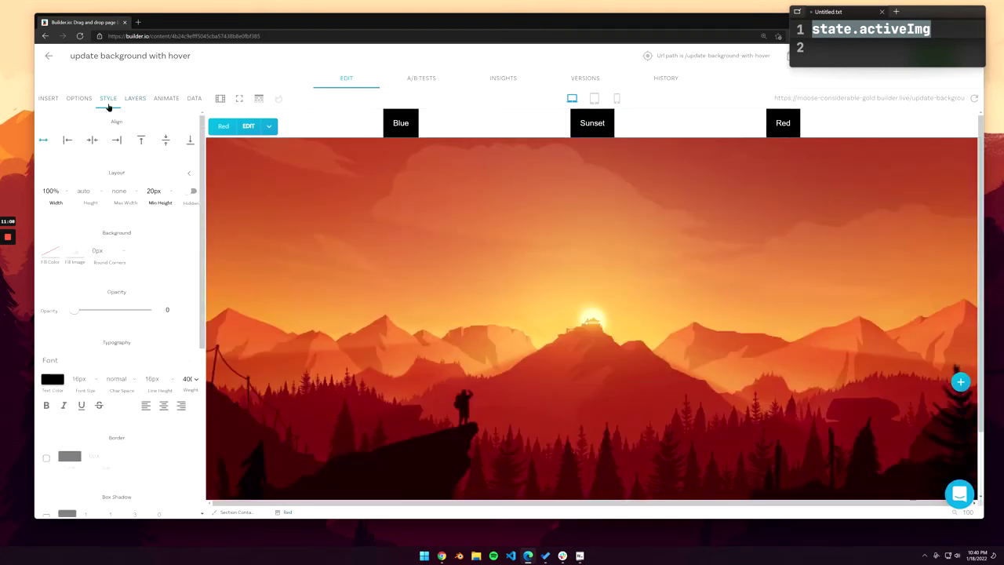
pyautogui.moveTo(202, 135); pyautogui.dragTo(204, 295)
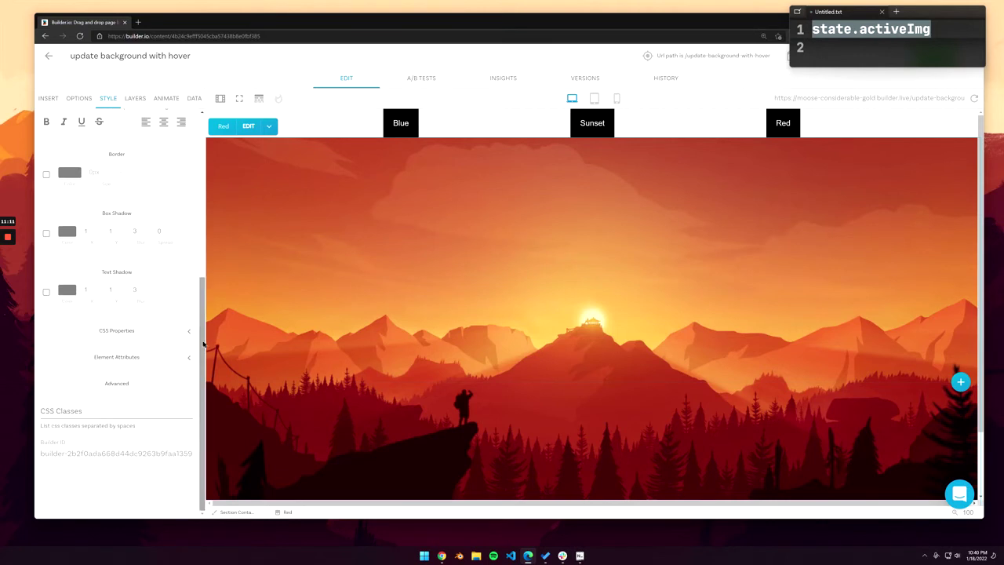
pyautogui.click(189, 342)
pyautogui.scroll(-1, 196, 301)
pyautogui.scroll(-2, 196, 301)
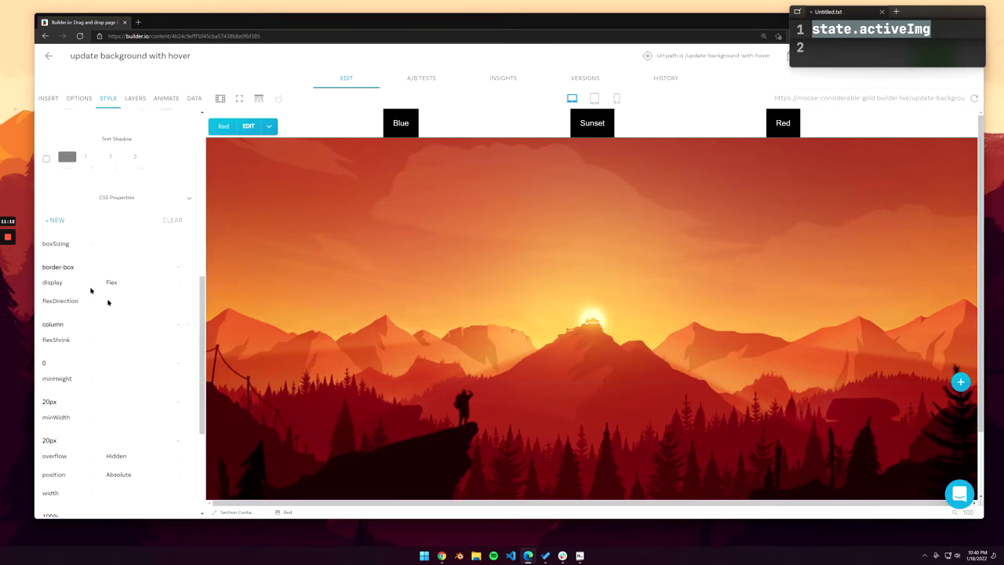
pyautogui.click(54, 222)
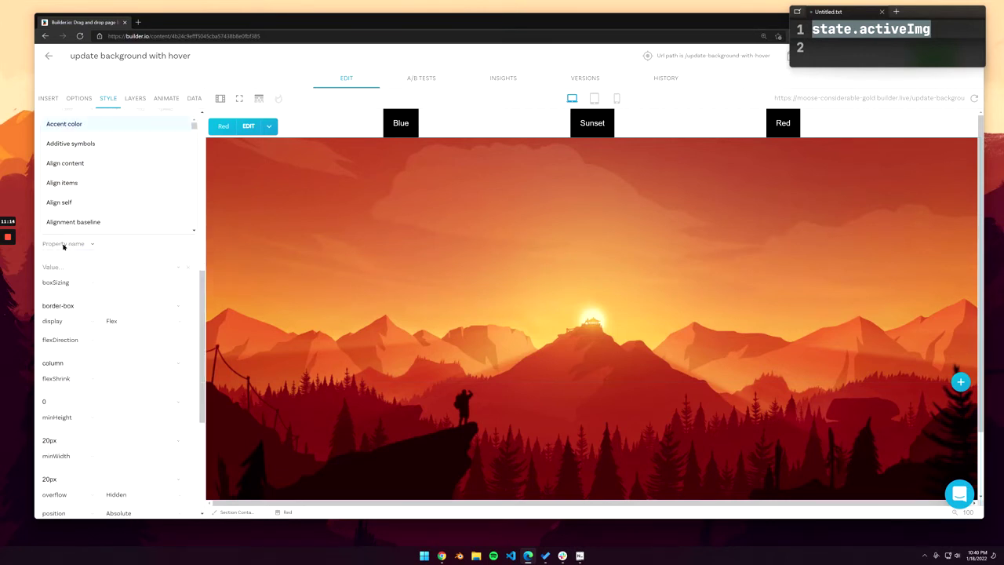
pyautogui.write('transiti')
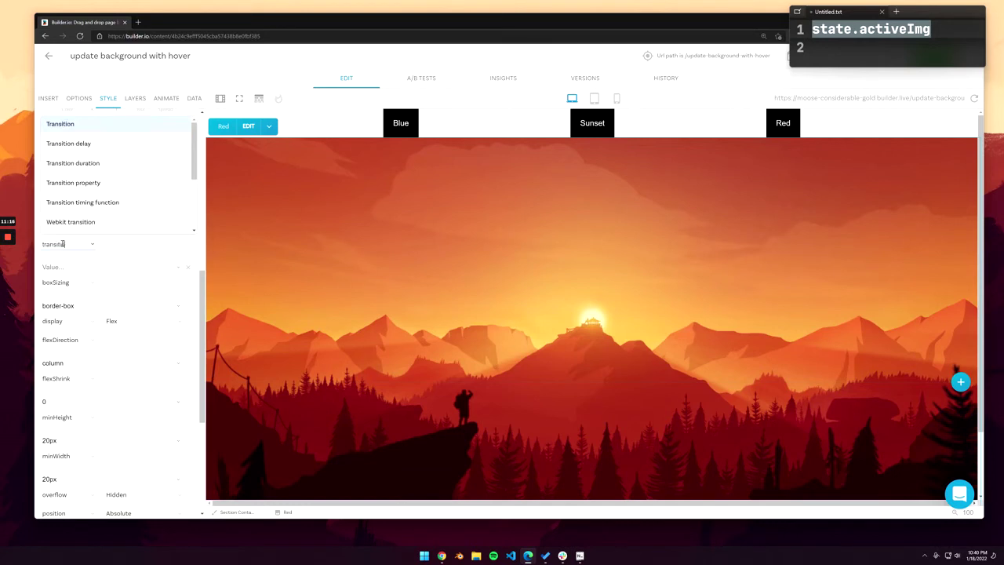
pyautogui.write('on')
pyautogui.press('Return')
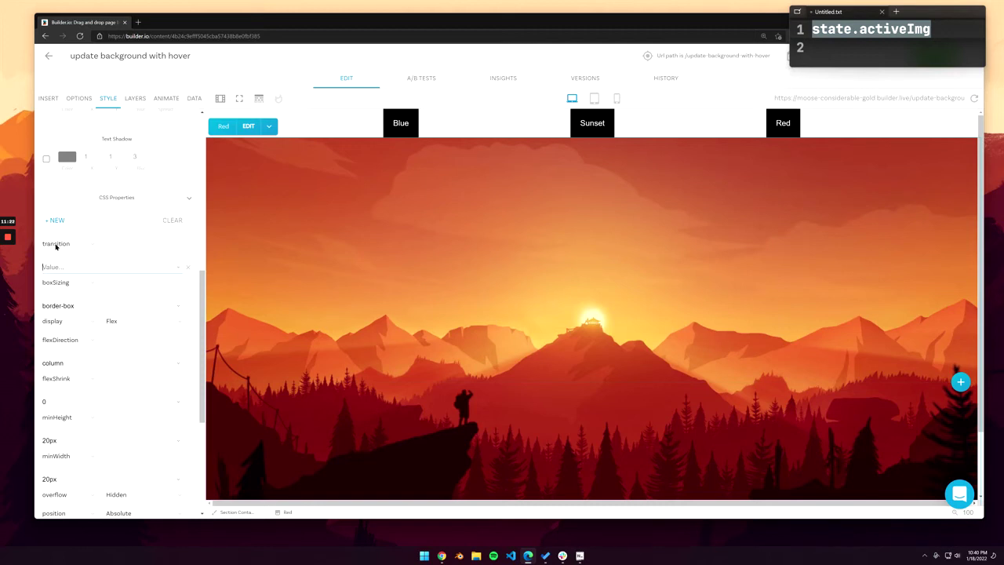
# Step: Set the Red image's transition to opacity .3s ease-in-out and test the fade with the Sunset and Red boxes
pyautogui.write('opacit')
pyautogui.write('.3s')
pyautogui.write('ease-in-outut')
pyautogui.moveTo(593, 135)
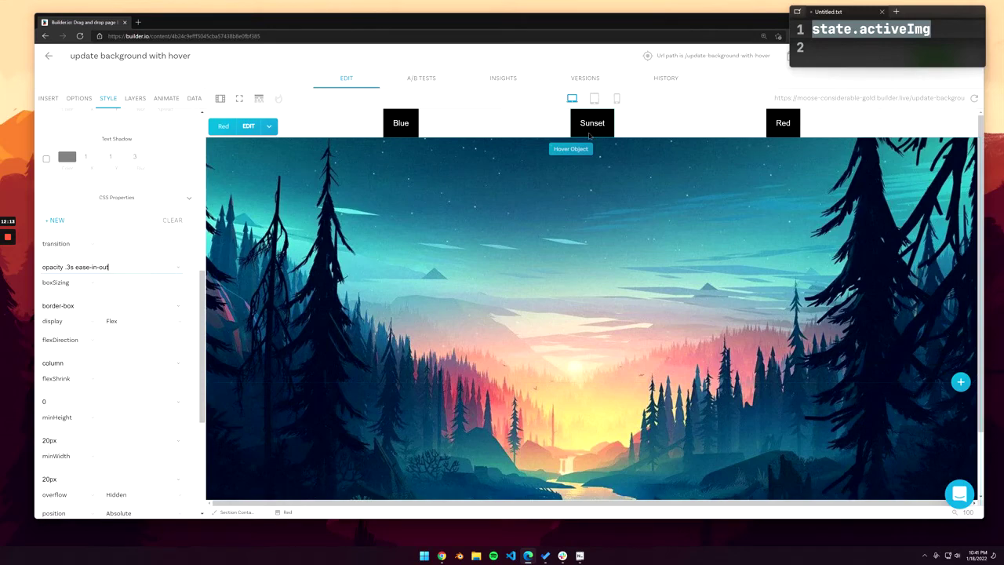
pyautogui.moveTo(791, 138)
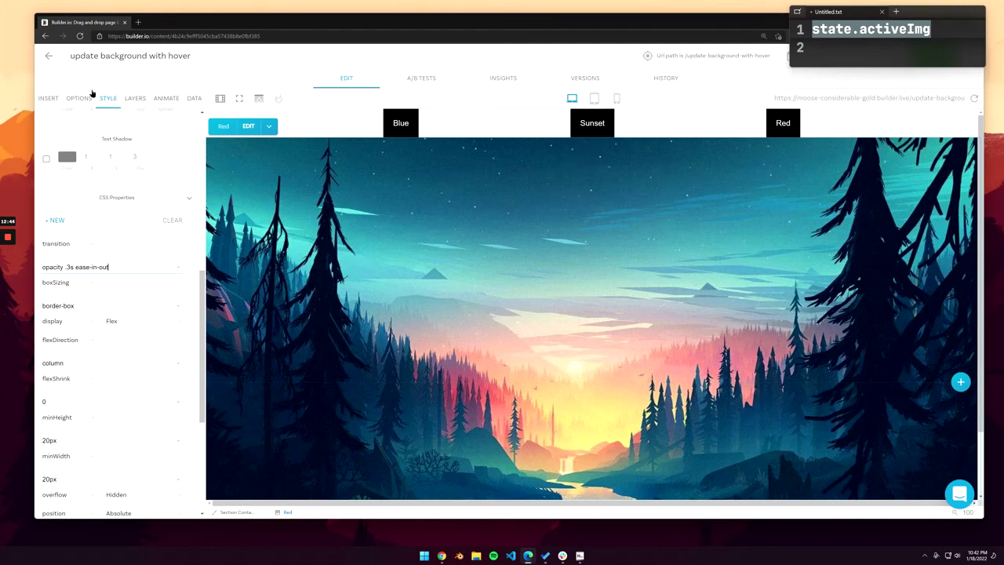
# Step: Open the Sunset image's style.opacity binding code and insert an || operator after the 'sunset' condition
pyautogui.click(130, 98)
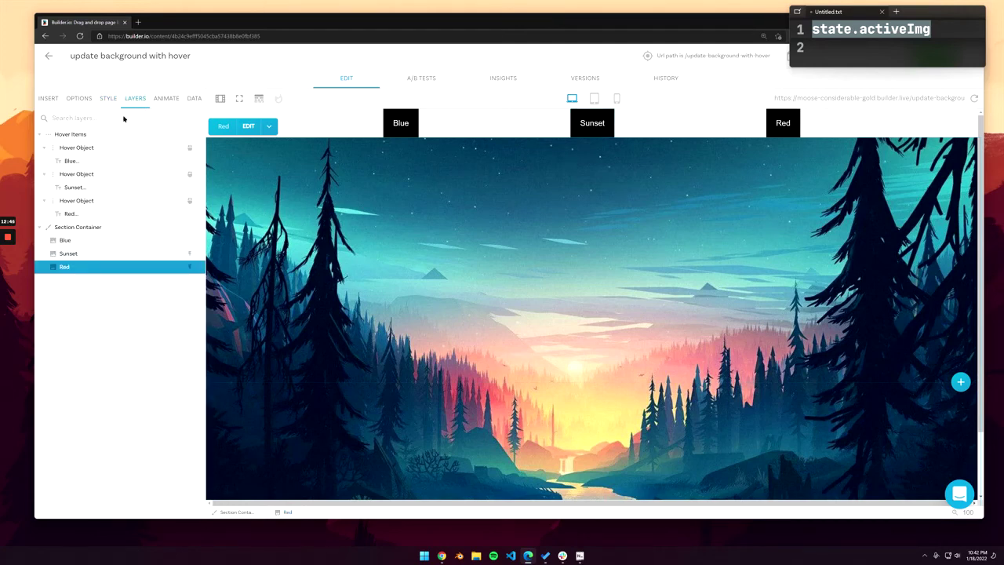
pyautogui.click(98, 253)
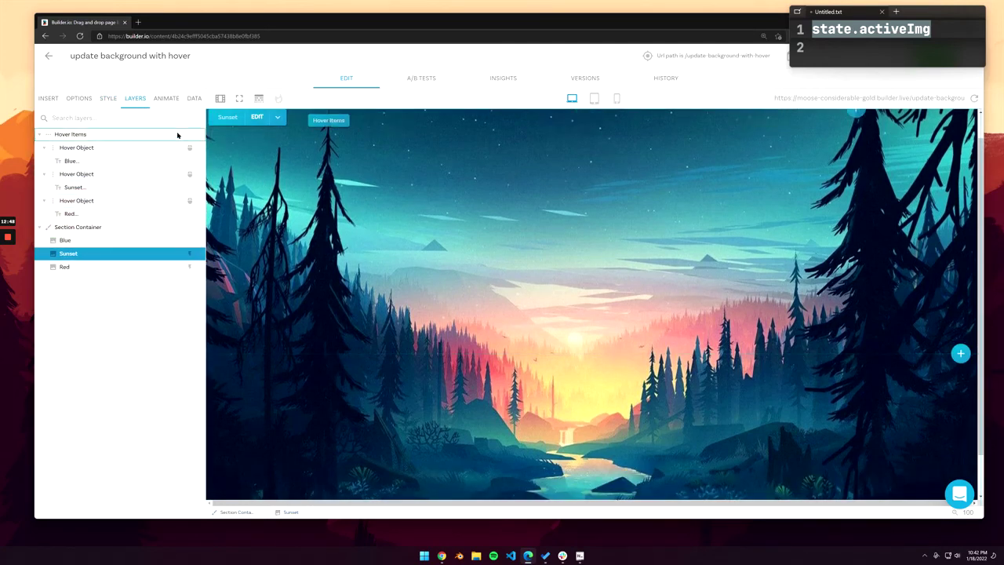
pyautogui.click(194, 98)
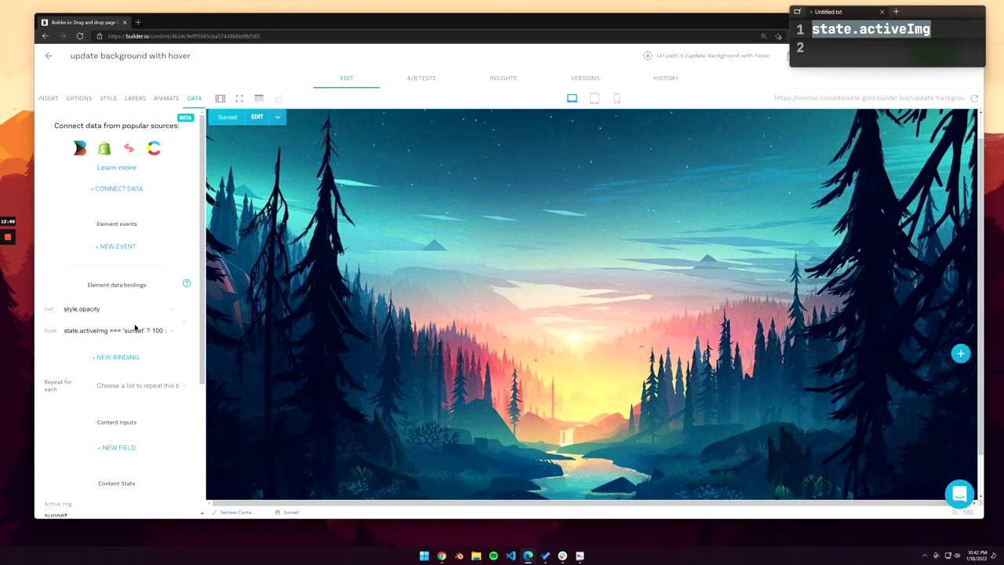
pyautogui.click(163, 333)
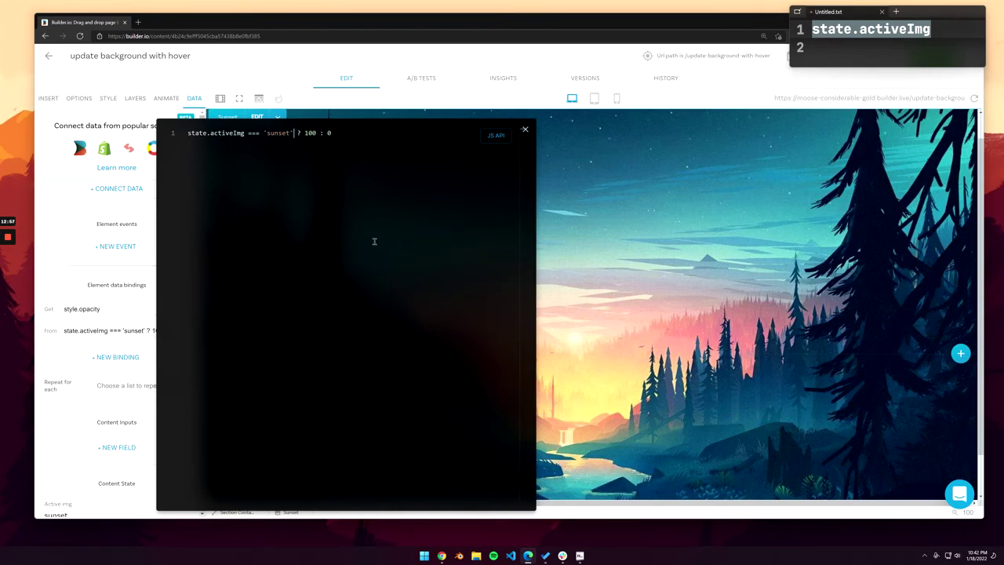
pyautogui.doubleClick(328, 132)
pyautogui.click(293, 133)
pyautogui.write('||')
pyautogui.doubleClick(300, 133)
pyautogui.press('Right')
# Step: Copy the state.activeImg === 'sunset' condition after the || operator and change the copy's value to 'red'
pyautogui.moveTo(295, 133); pyautogui.dragTo(188, 132)
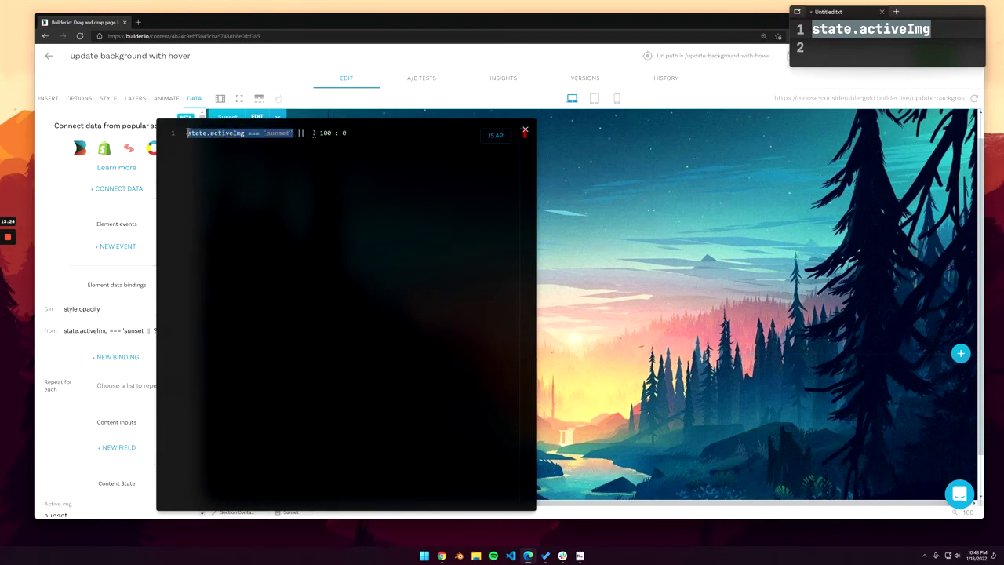
pyautogui.hotkey('ctrl', 'c')
pyautogui.click(308, 132)
pyautogui.hotkey('ctrl', 'v')
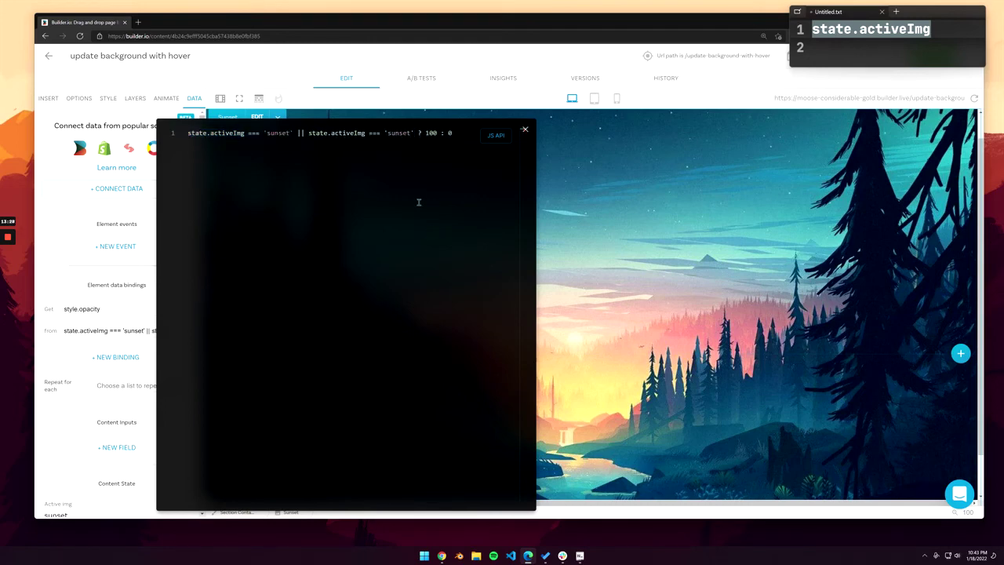
pyautogui.doubleClick(398, 132)
pyautogui.write('red')
# Step: Review the Sunset binding's 'sunset' and 'red' conditions and its opacity value of 100, and close the code editor
pyautogui.moveTo(189, 133); pyautogui.dragTo(244, 134)
pyautogui.doubleClick(280, 133)
pyautogui.click(302, 133)
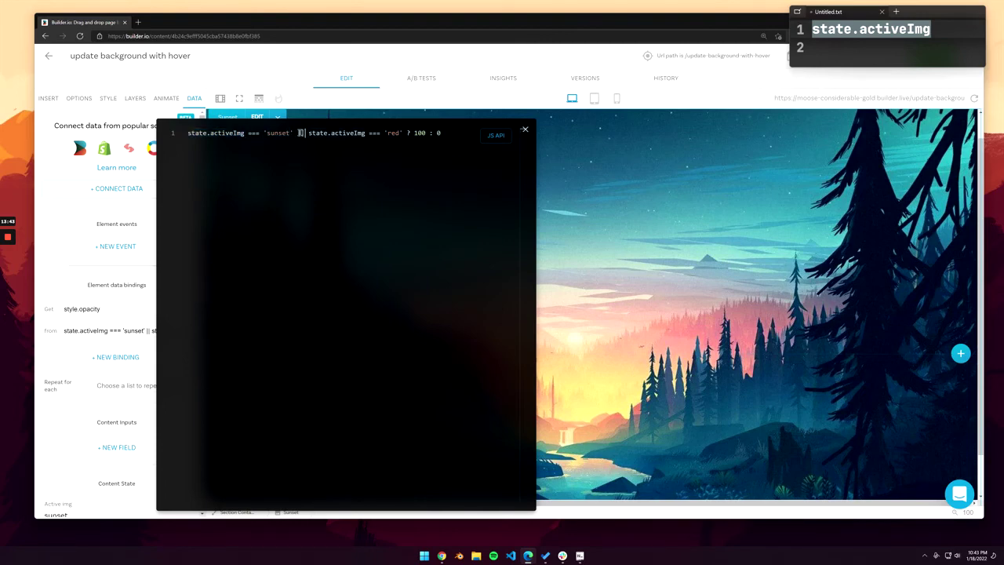
pyautogui.doubleClick(394, 133)
pyautogui.doubleClick(420, 133)
pyautogui.click(526, 129)
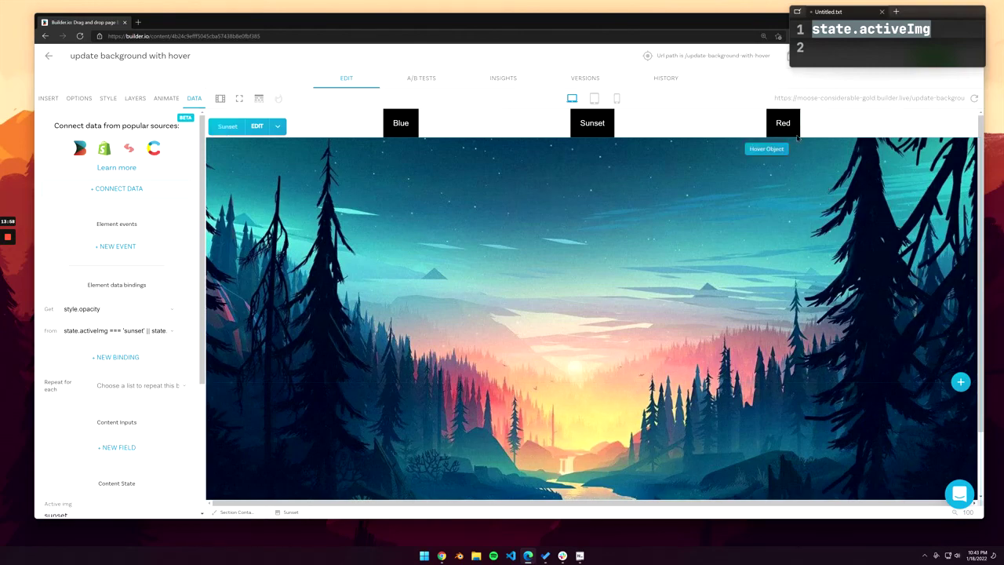
# Step: Test the fade between backgrounds by triggering the mouseEnter events of the Red, Sunset and Blue boxes
pyautogui.moveTo(796, 135)
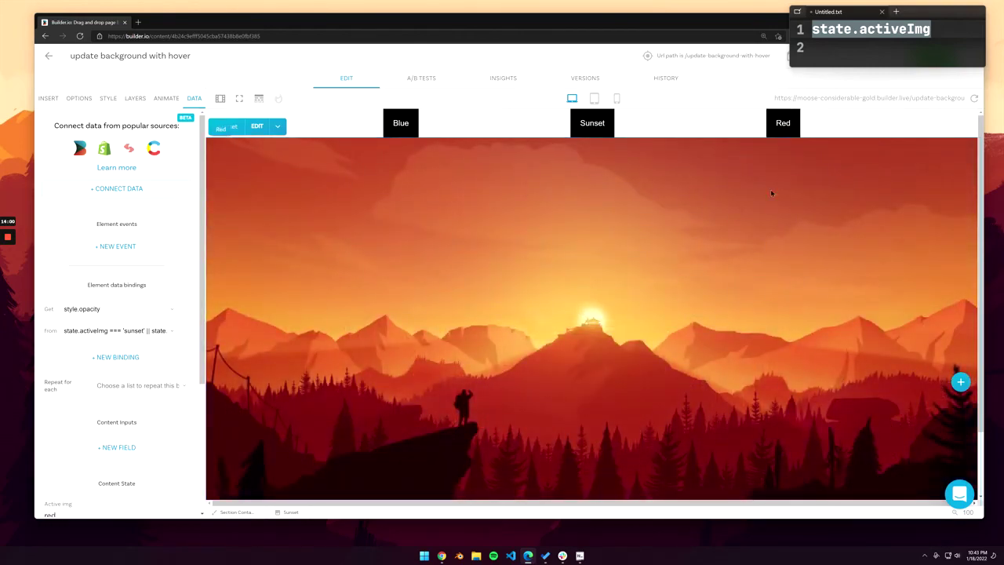
pyautogui.moveTo(596, 130)
pyautogui.moveTo(413, 138)
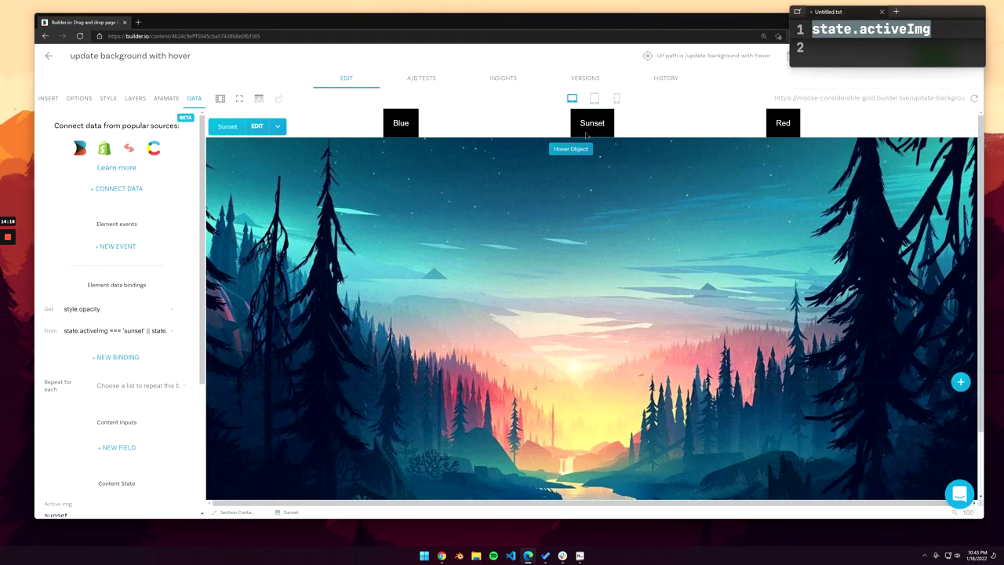
# Step: Copy the transition value opacity .3s ease-in-out from the Red image's CSS properties
pyautogui.click(131, 100)
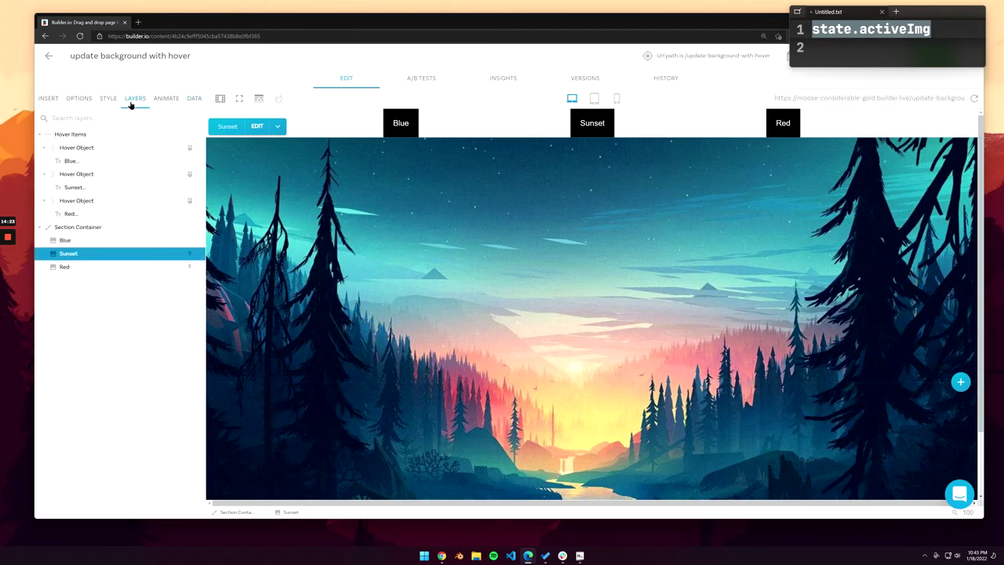
pyautogui.click(79, 267)
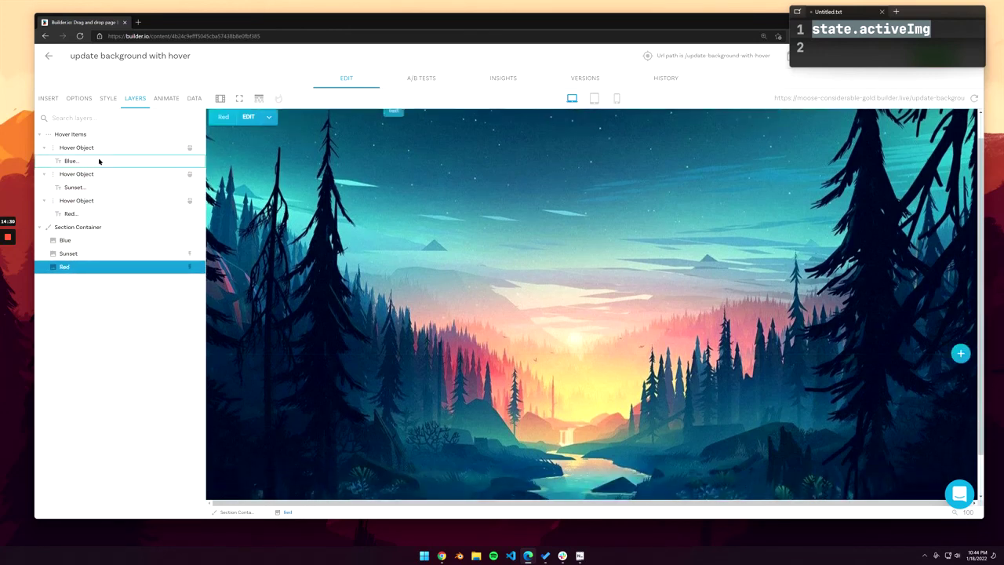
pyautogui.click(104, 101)
pyautogui.moveTo(203, 171); pyautogui.dragTo(193, 358)
pyautogui.moveTo(200, 269); pyautogui.dragTo(196, 379)
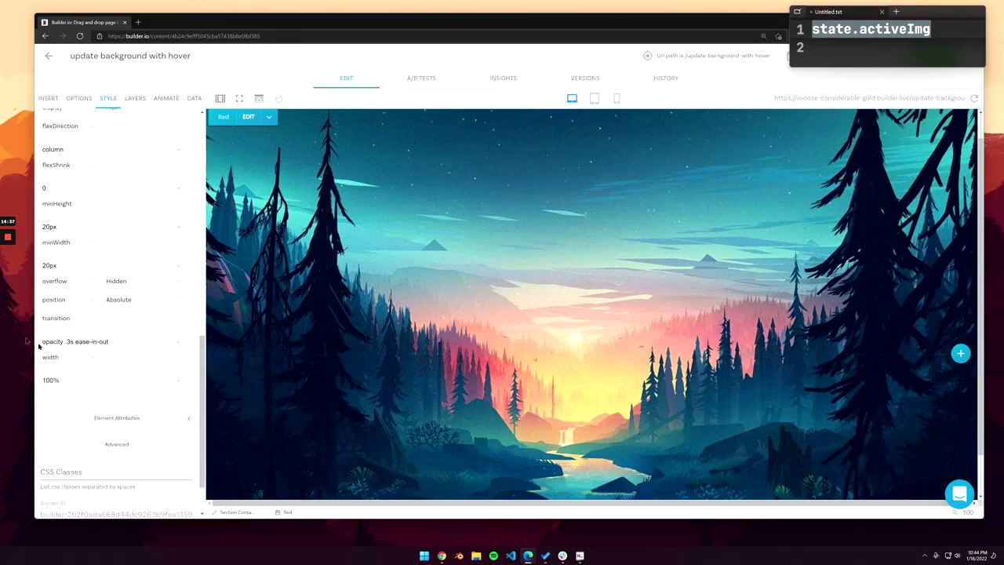
pyautogui.moveTo(111, 349); pyautogui.dragTo(41, 353)
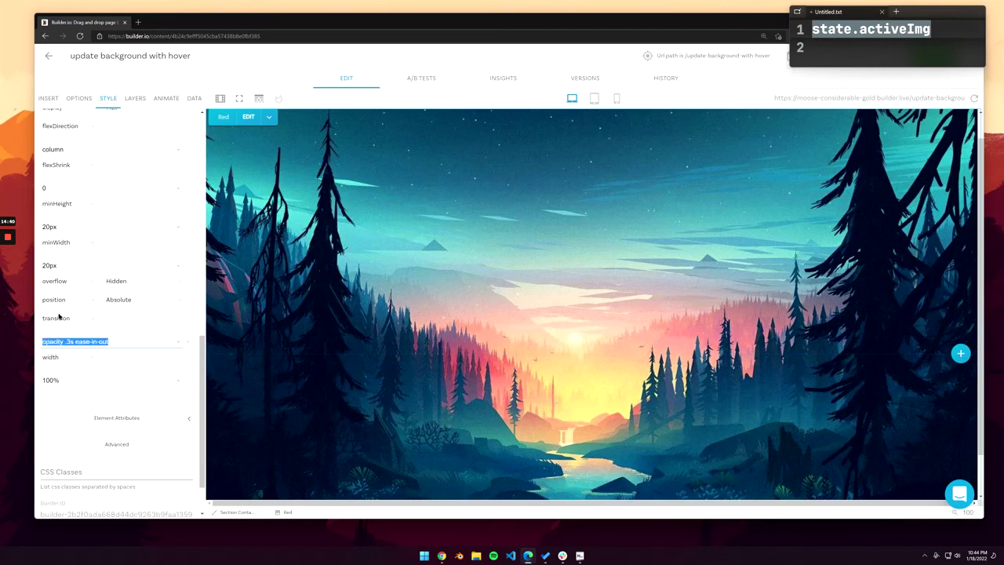
# Step: Add a transition CSS property to the Sunset image and paste opacity .3s ease-in-out as its value
pyautogui.click(133, 100)
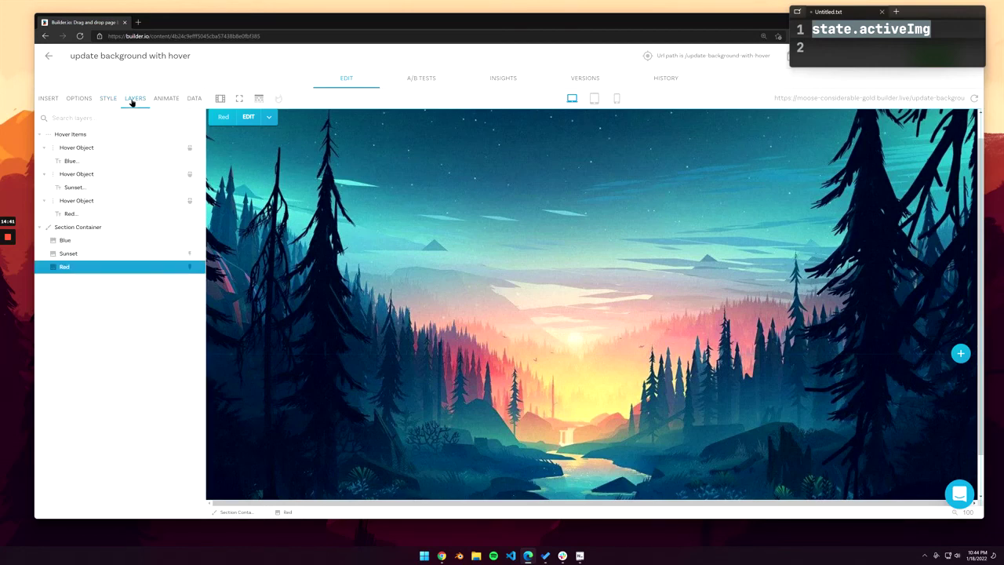
pyautogui.click(92, 254)
pyautogui.click(107, 98)
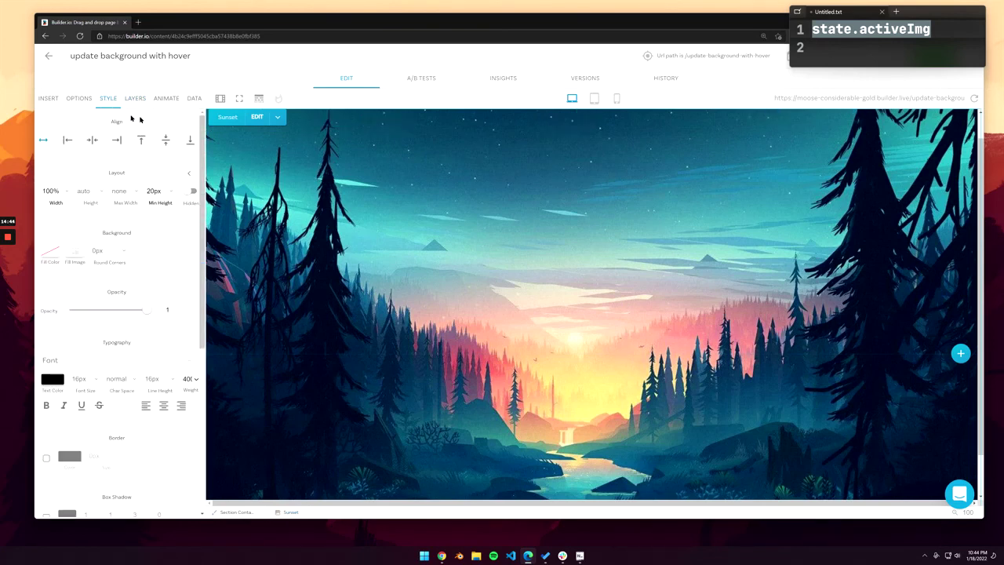
pyautogui.scroll(-4, 185, 321)
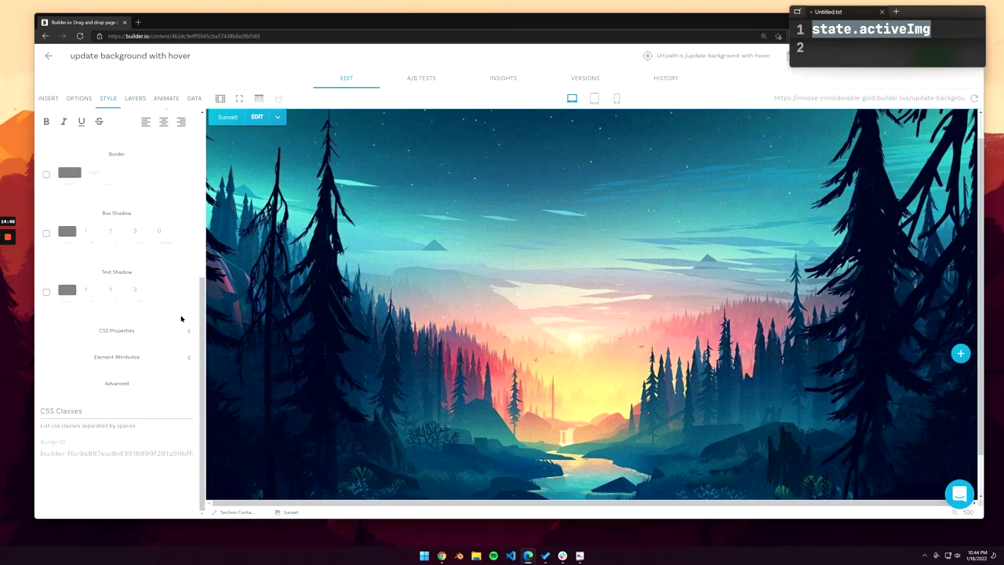
pyautogui.scroll(-5, 201, 346)
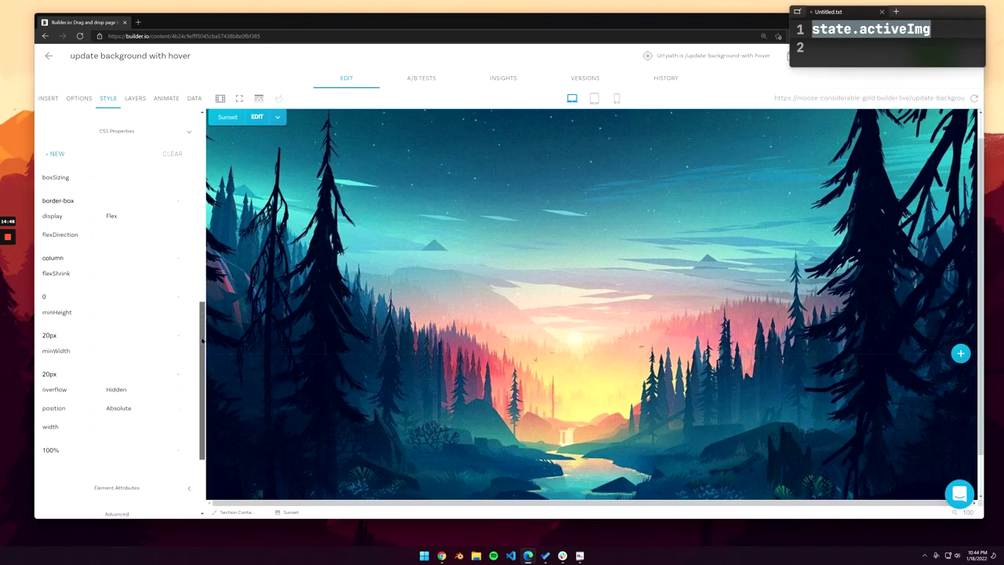
pyautogui.scroll(2, 202, 351)
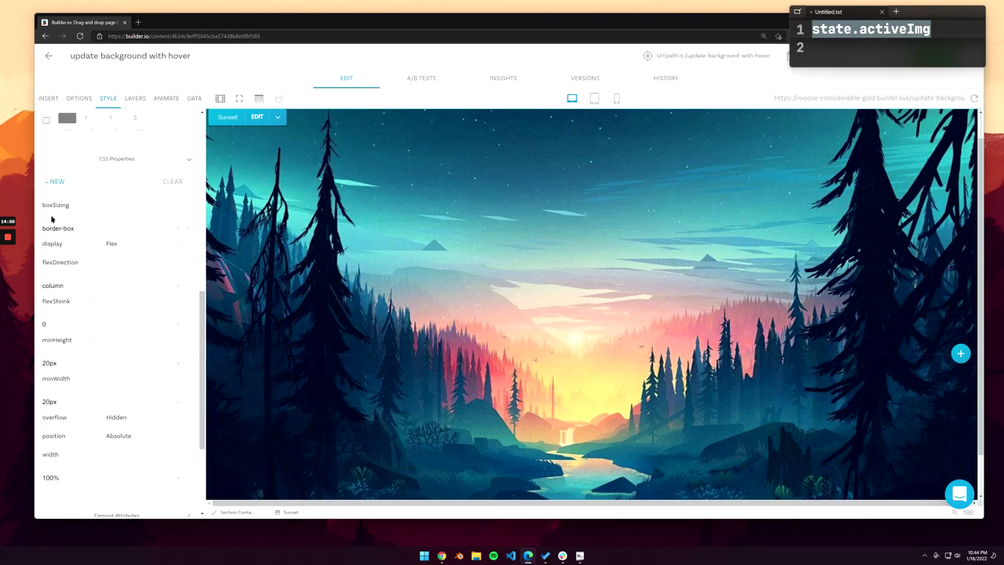
pyautogui.click(58, 190)
pyautogui.write('tra')
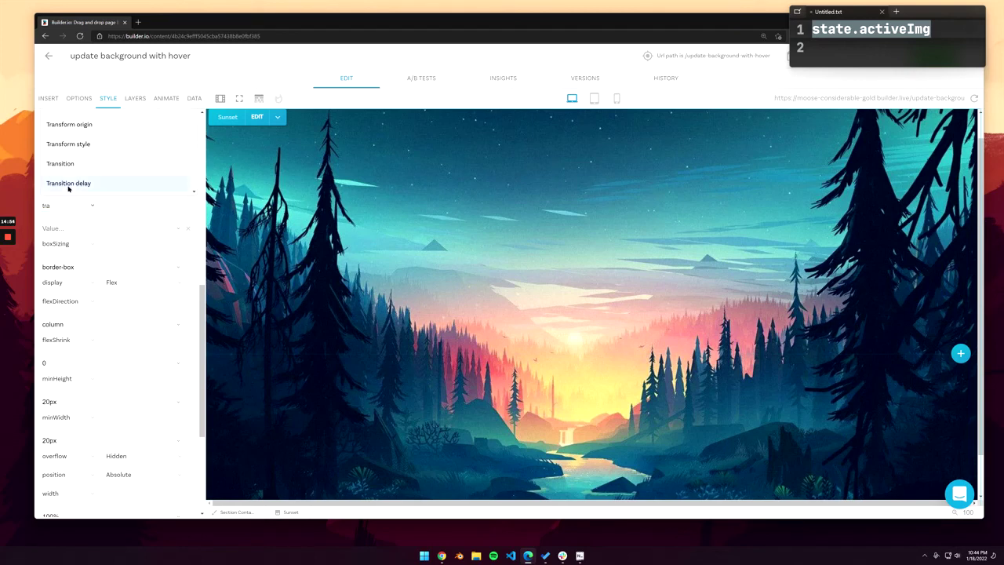
pyautogui.click(81, 163)
pyautogui.click(83, 220)
pyautogui.hotkey('ctrl', 'v')
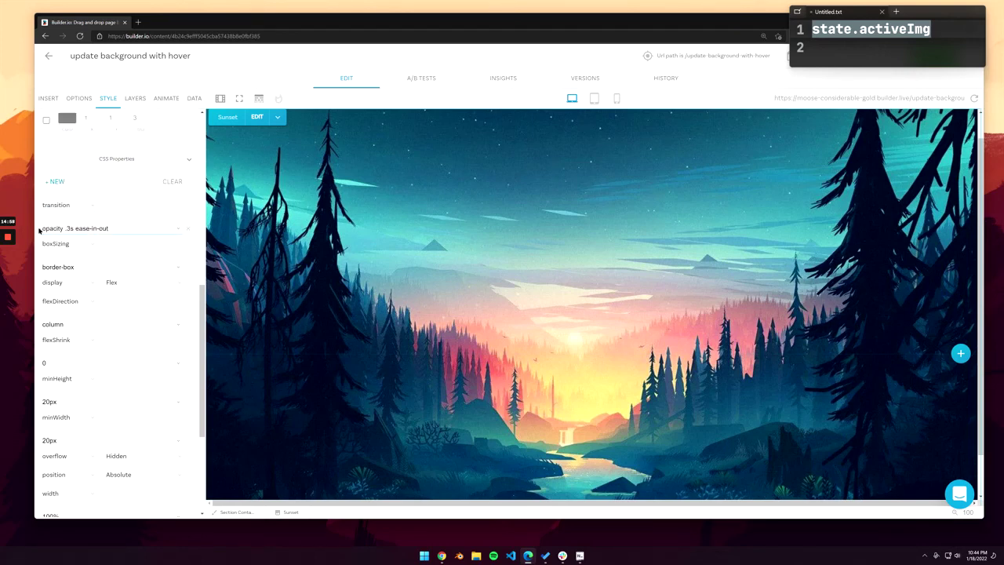
# Step: Test the background fade on the page by triggering the Red box's mouseEnter event
pyautogui.moveTo(202, 336); pyautogui.dragTo(209, 157)
pyautogui.scroll(1, 554, 331)
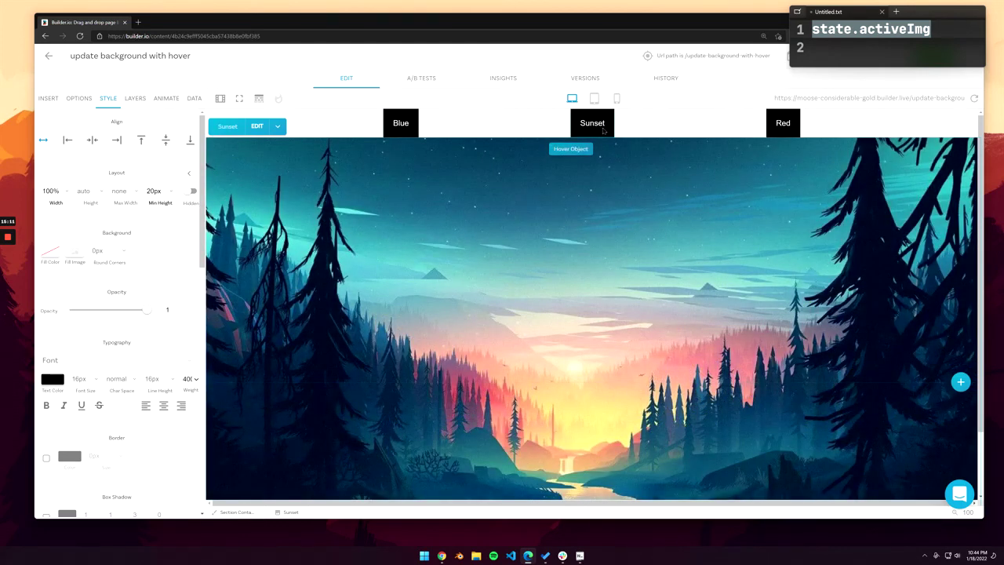
pyautogui.moveTo(794, 135)
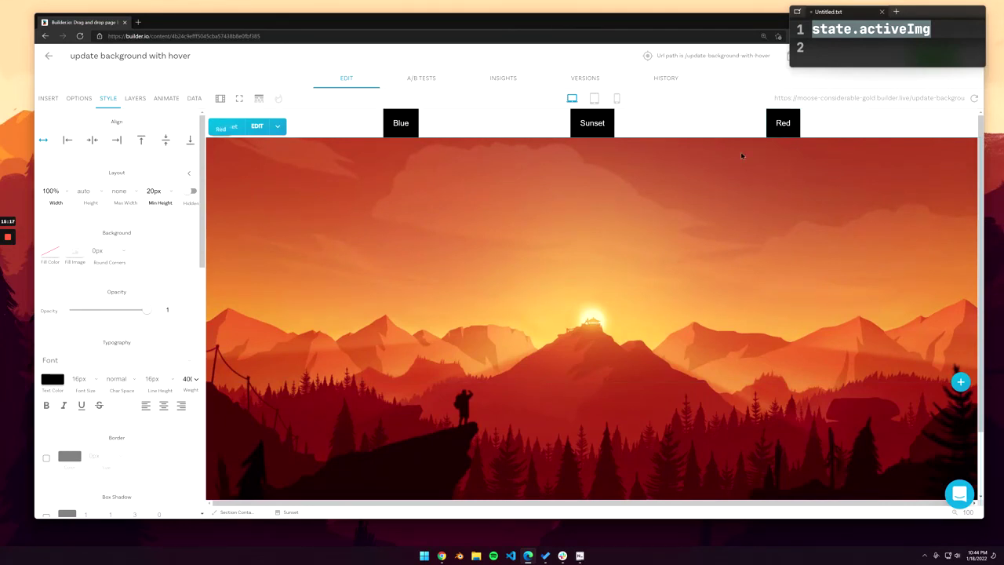
# Step: Insert a Section element inside Section Container, below the Red image in the layer order
pyautogui.click(137, 99)
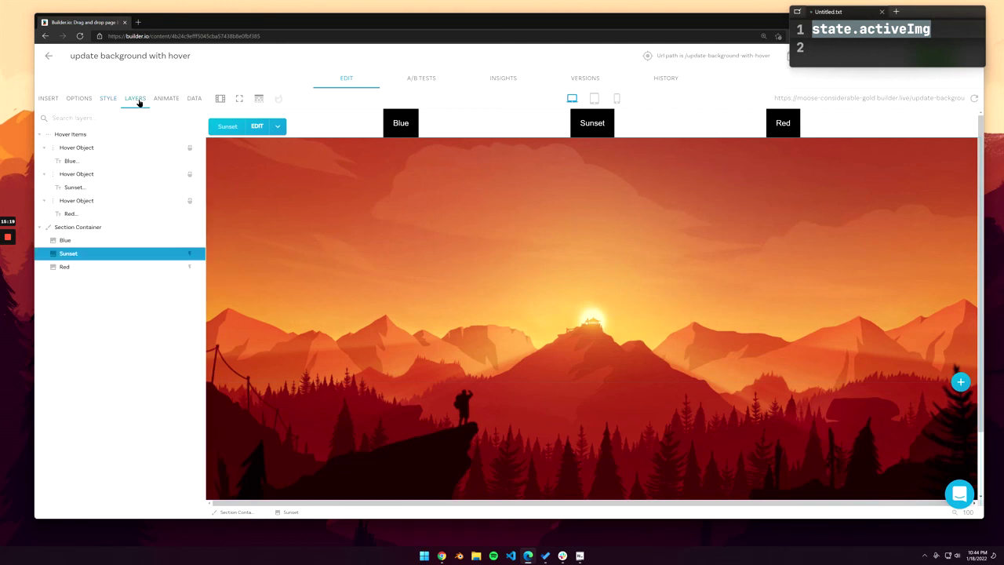
pyautogui.click(95, 227)
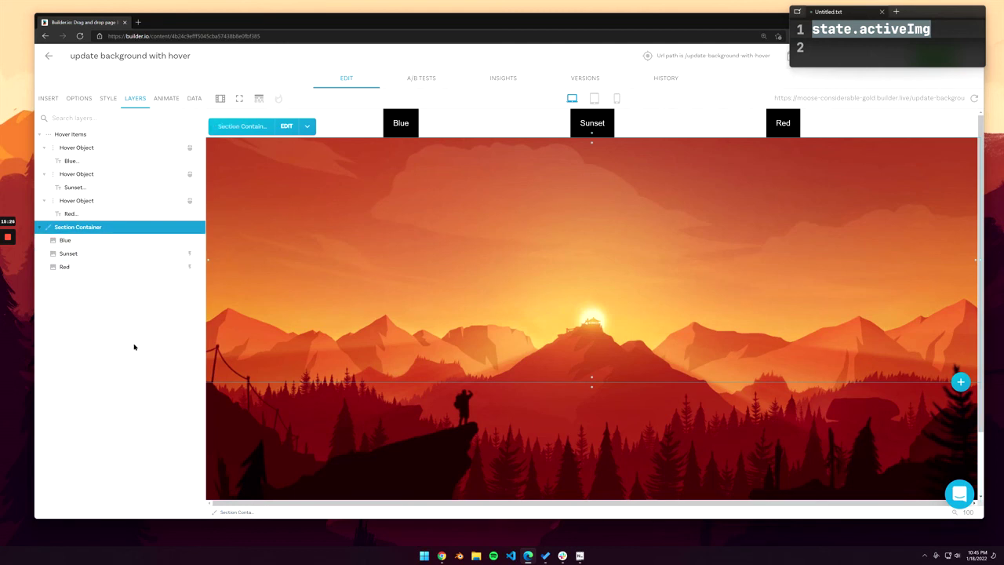
pyautogui.click(40, 134)
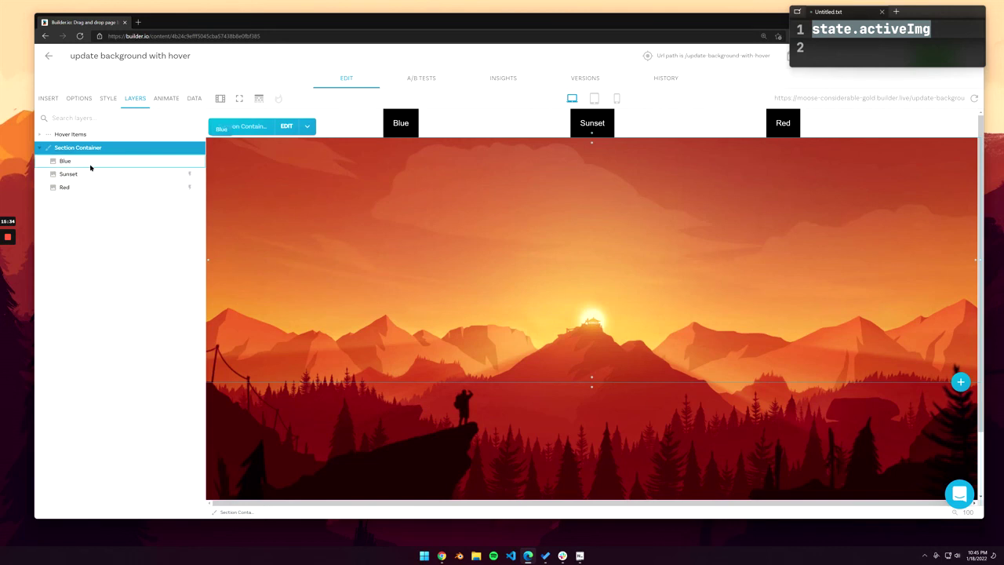
pyautogui.click(46, 104)
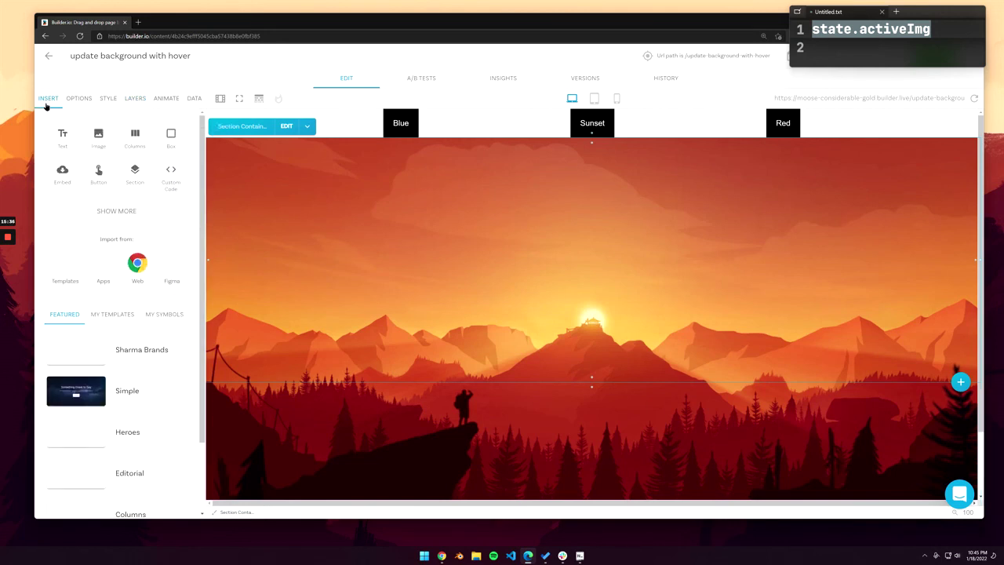
pyautogui.click(116, 210)
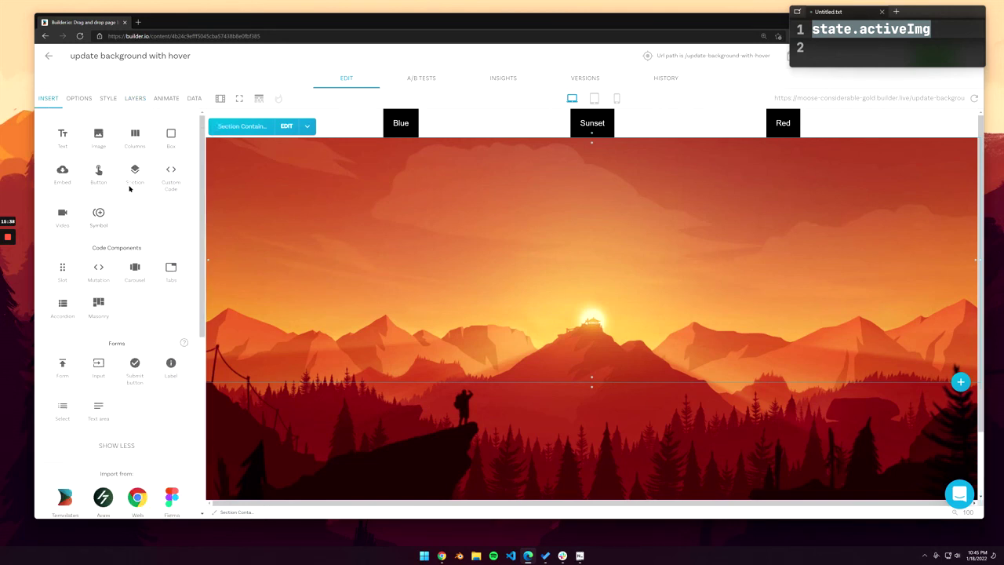
pyautogui.moveTo(135, 170); pyautogui.dragTo(101, 194)
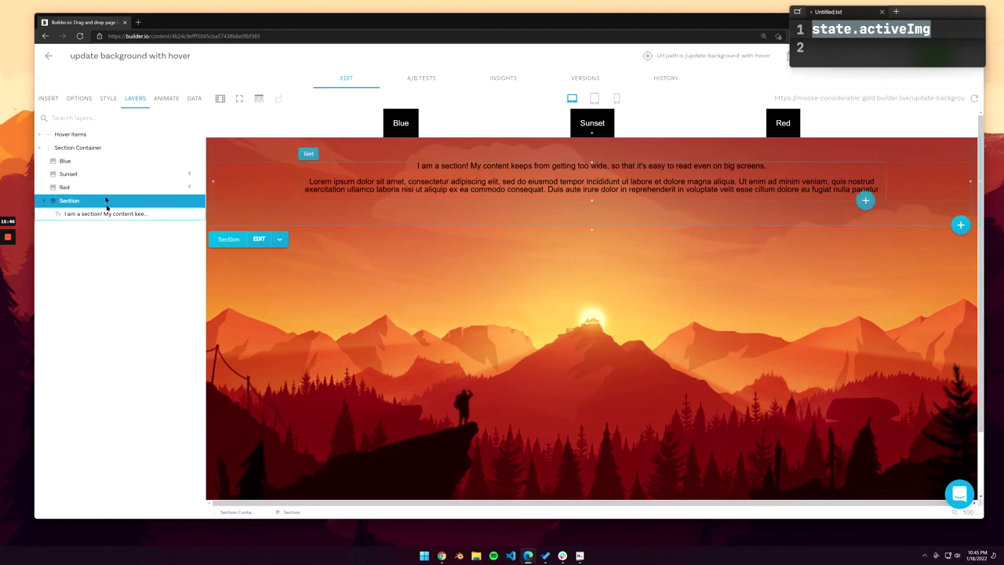
# Step: Remove the minimum height value from Section Container's layout
pyautogui.click(102, 151)
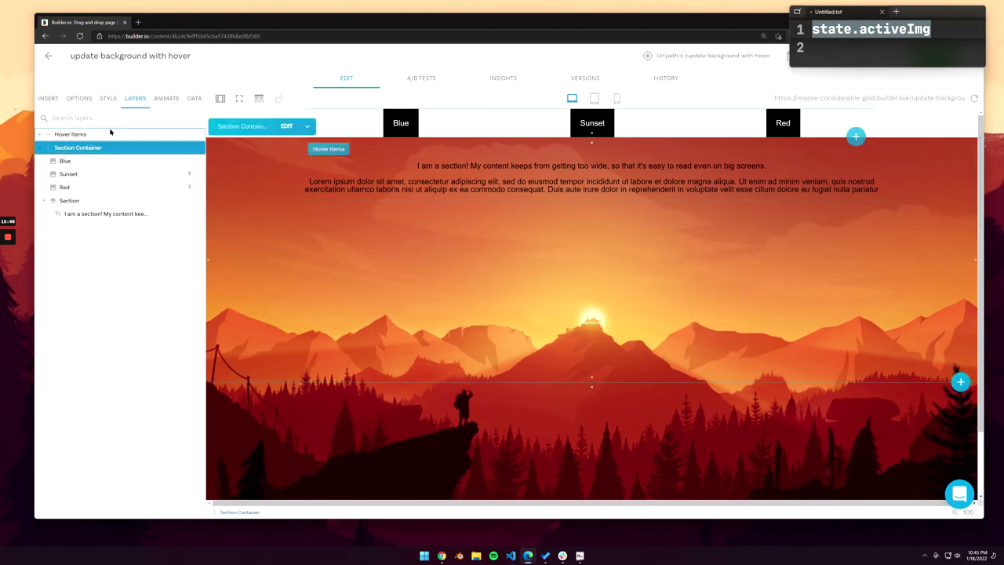
pyautogui.click(108, 98)
pyautogui.click(171, 194)
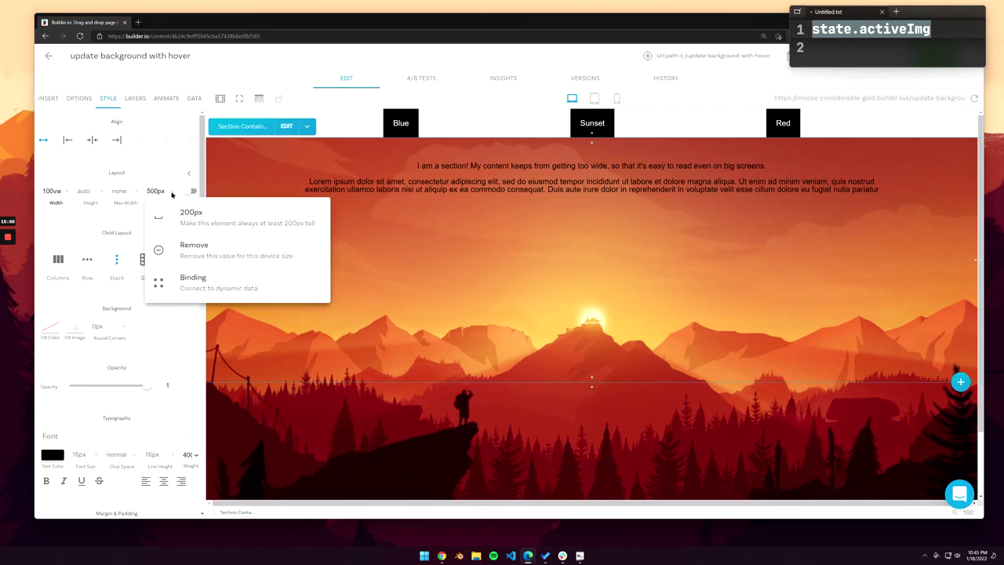
pyautogui.click(192, 245)
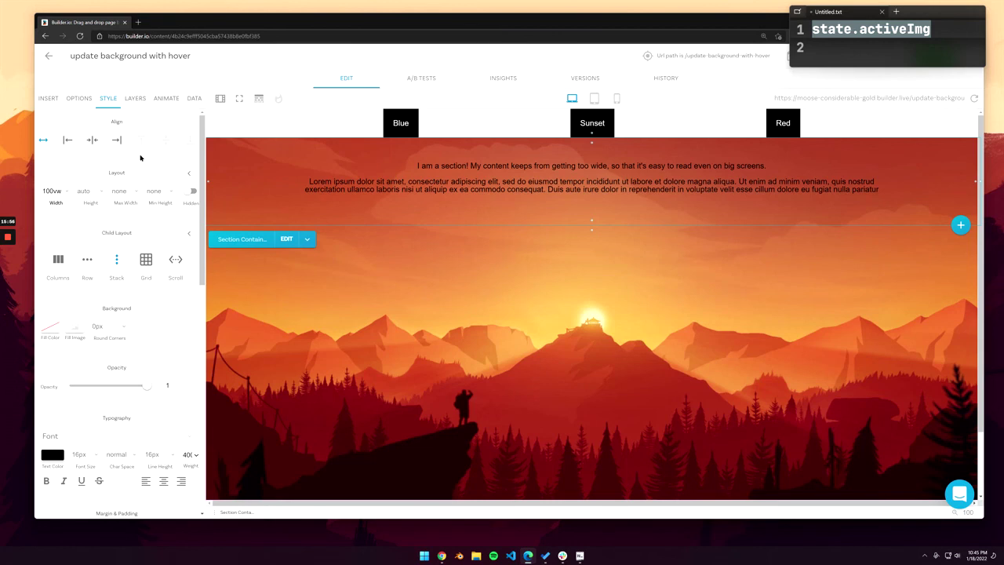
# Step: Add an overflow CSS property to Section Container and set it to Hidden
pyautogui.click(135, 98)
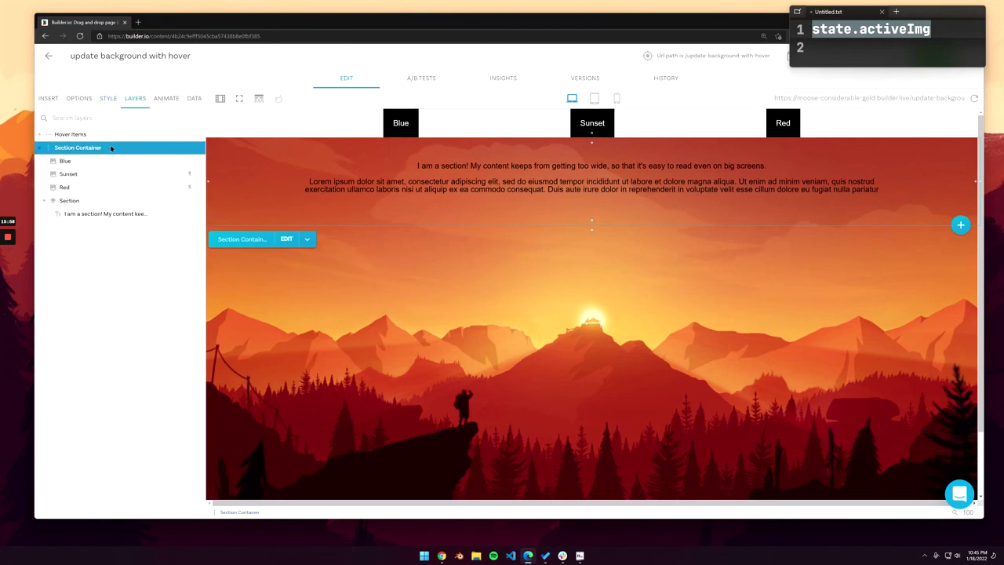
pyautogui.click(107, 100)
pyautogui.moveTo(203, 145); pyautogui.dragTo(193, 371)
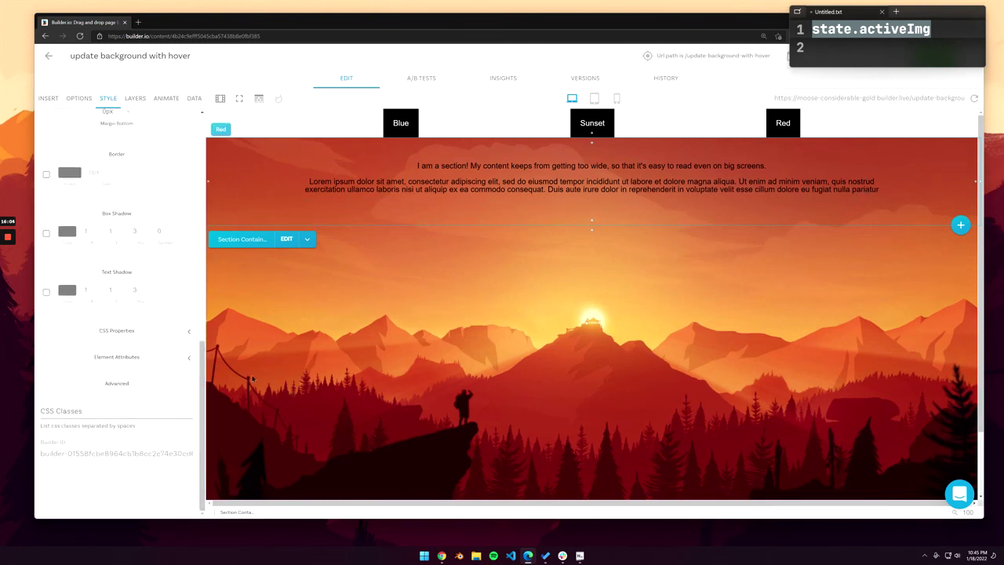
pyautogui.click(189, 332)
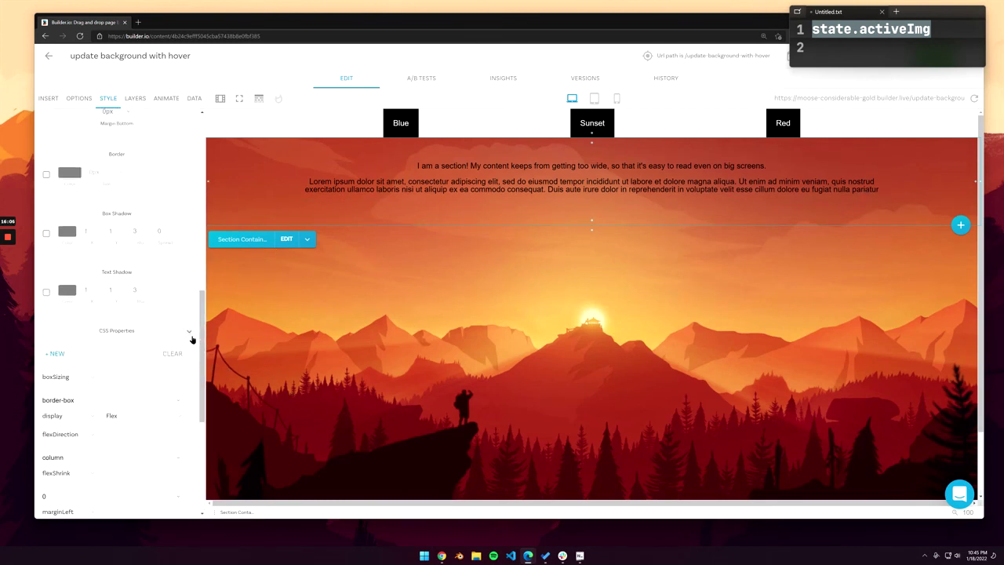
pyautogui.click(60, 357)
pyautogui.click(58, 378)
pyautogui.write('over')
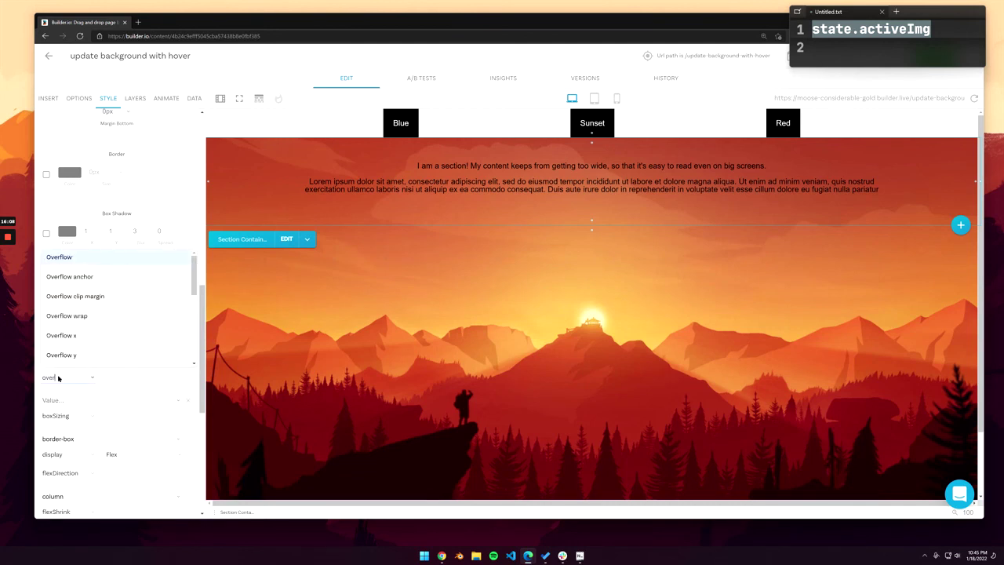
pyautogui.click(59, 257)
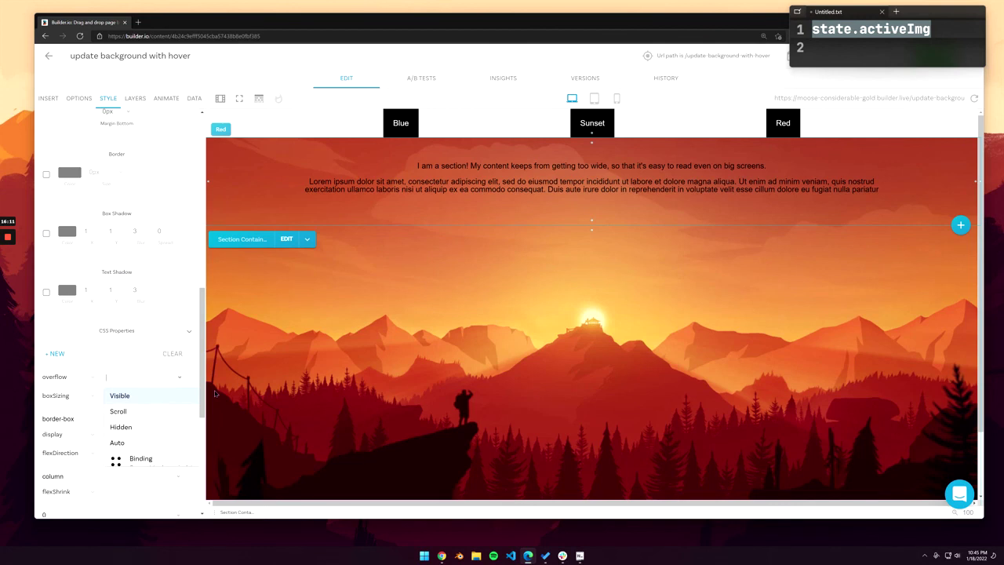
pyautogui.click(131, 426)
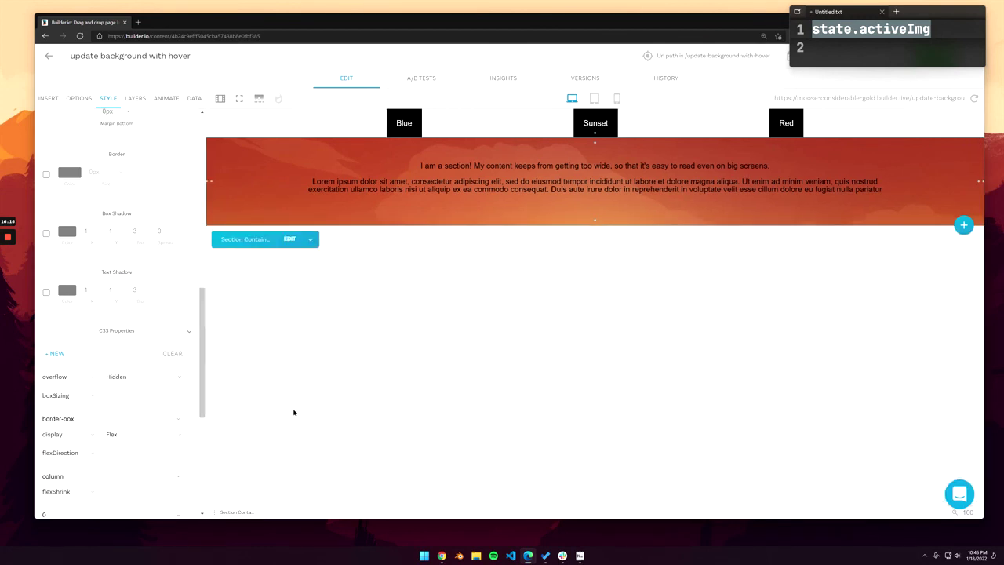
# Step: Test the background switching behind the section text with the Sunset and Red boxes, and clear the selection
pyautogui.click(750, 180)
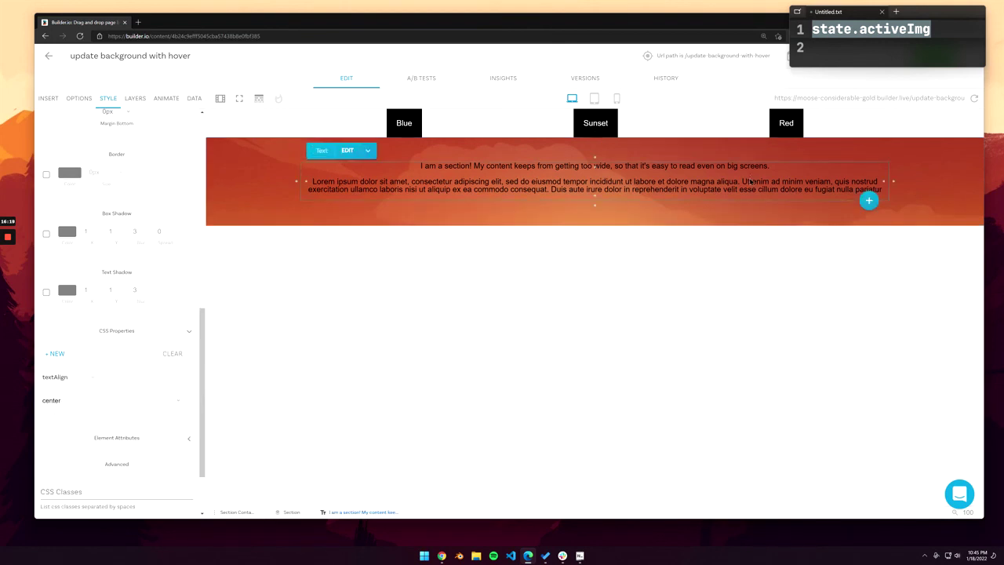
pyautogui.moveTo(606, 120)
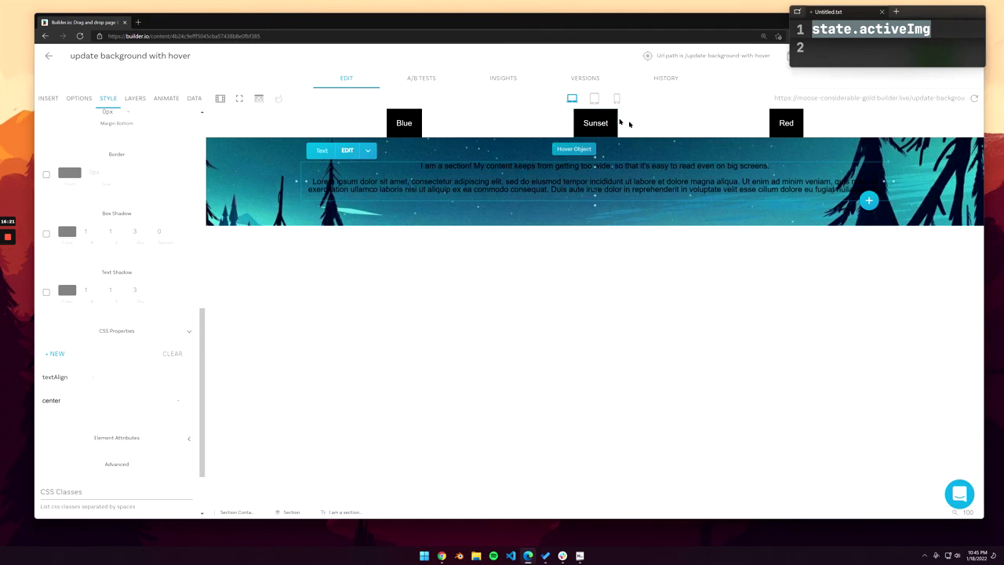
pyautogui.moveTo(779, 120)
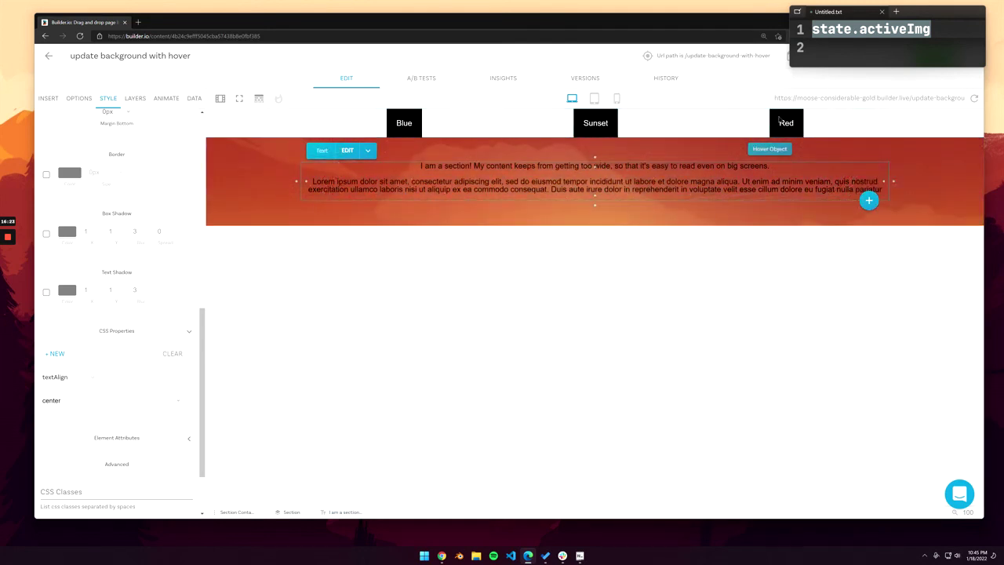
pyautogui.click(724, 447)
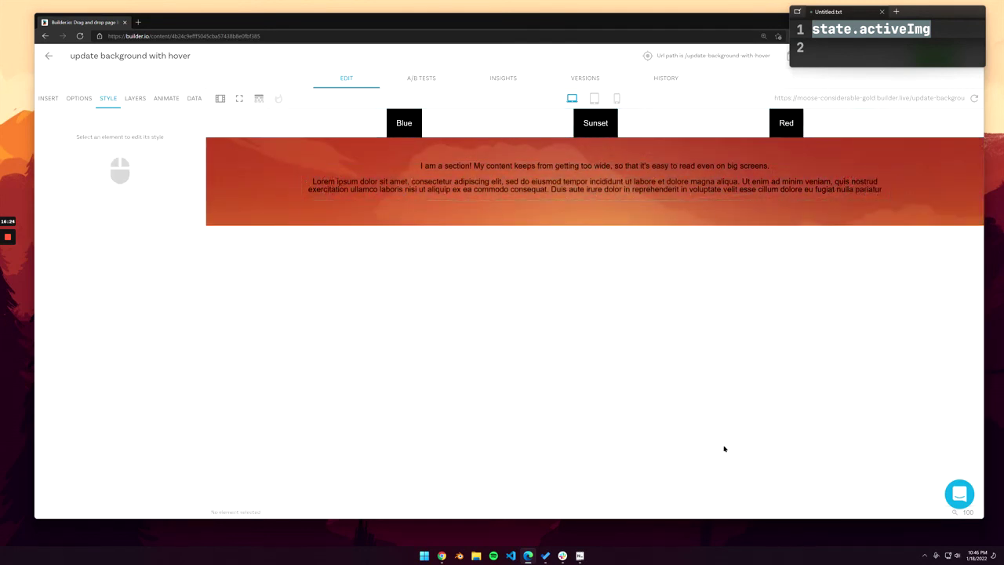
# Step: Move the Hover Items group into the Section, above its text block, and deselect it
pyautogui.click(671, 124)
pyautogui.click(135, 98)
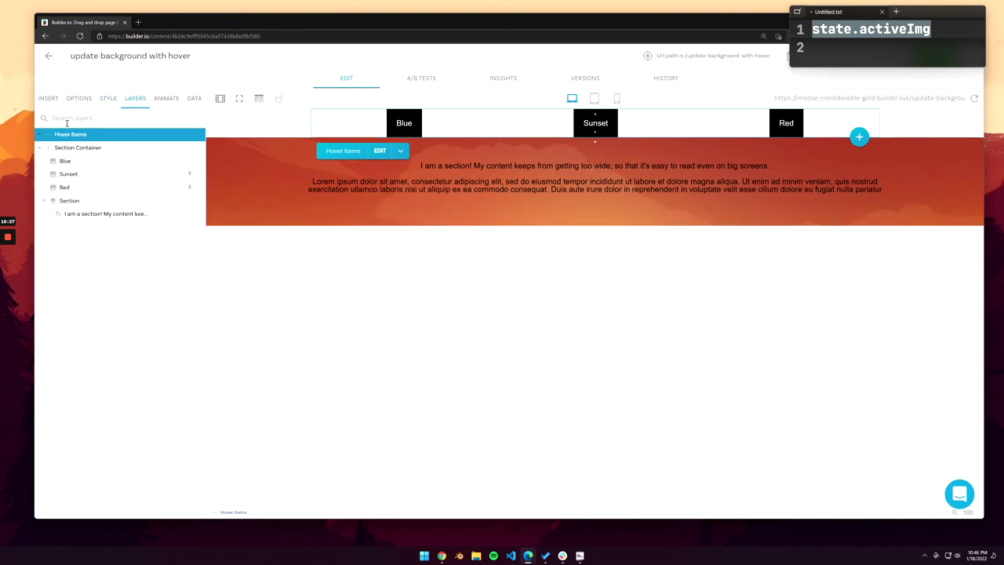
pyautogui.moveTo(76, 210); pyautogui.dragTo(76, 210)
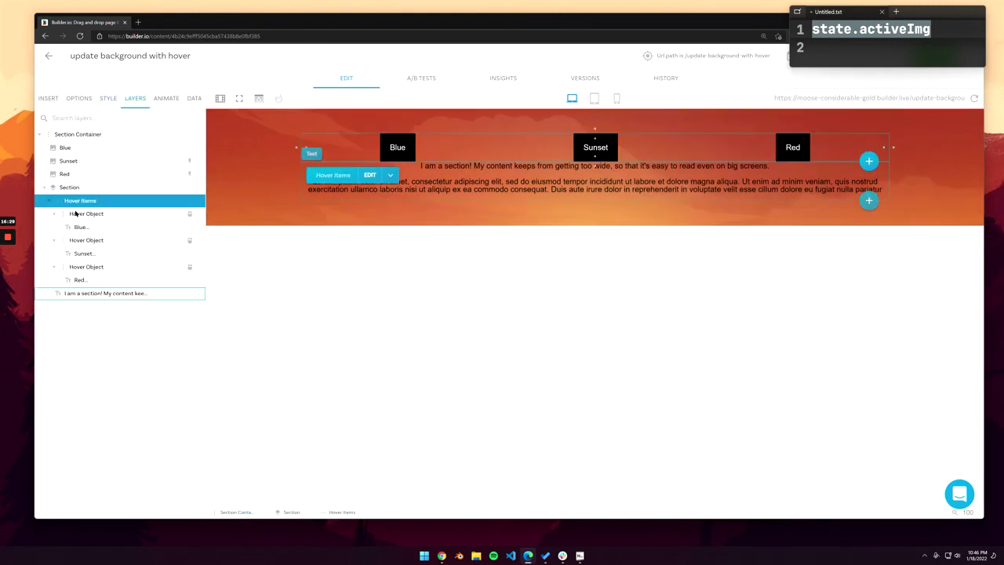
pyautogui.click(382, 330)
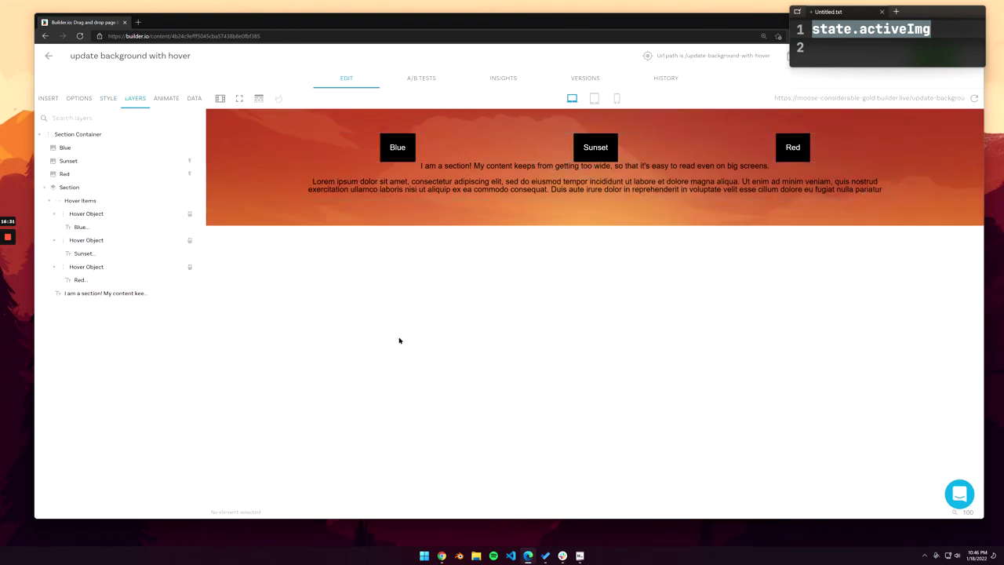
# Step: Delete the placeholder text block inside the Section and set the Section's minimum height to 600px
pyautogui.click(542, 190)
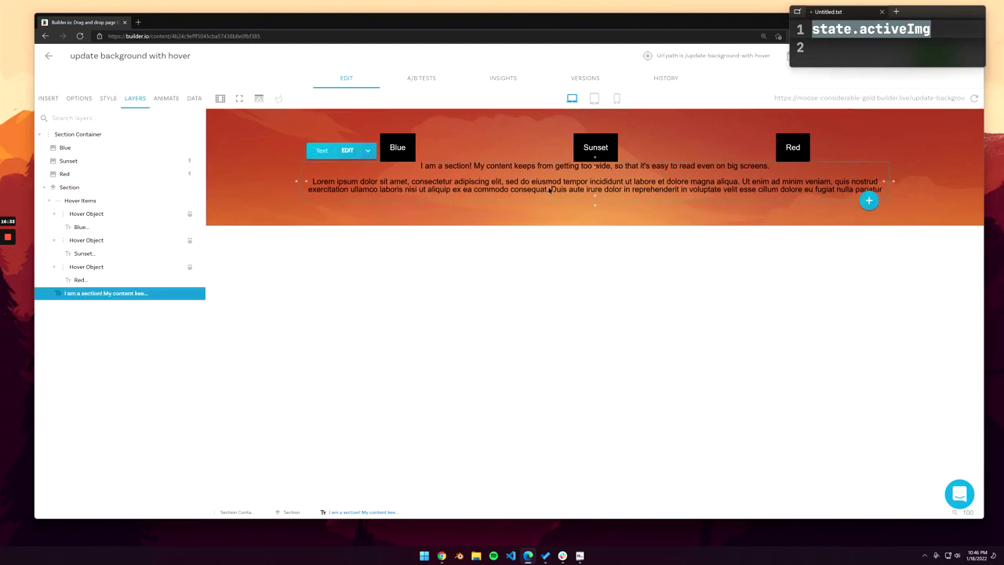
pyautogui.press('Delete')
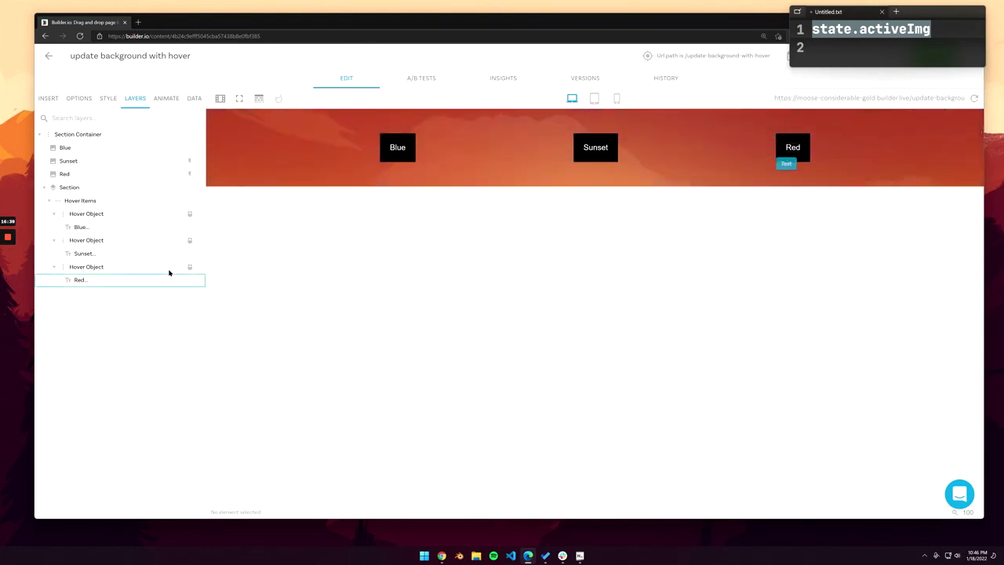
pyautogui.click(81, 188)
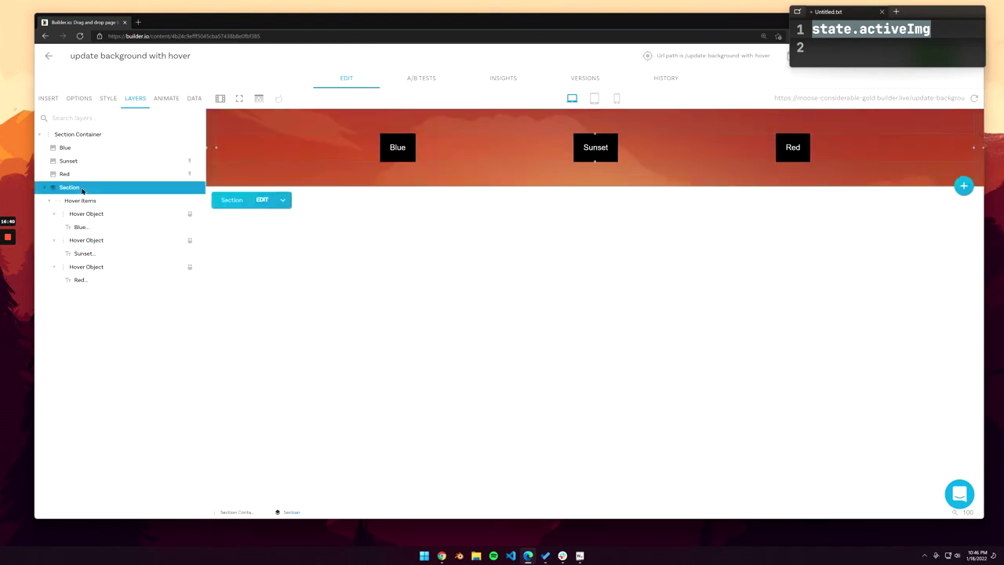
pyautogui.click(107, 98)
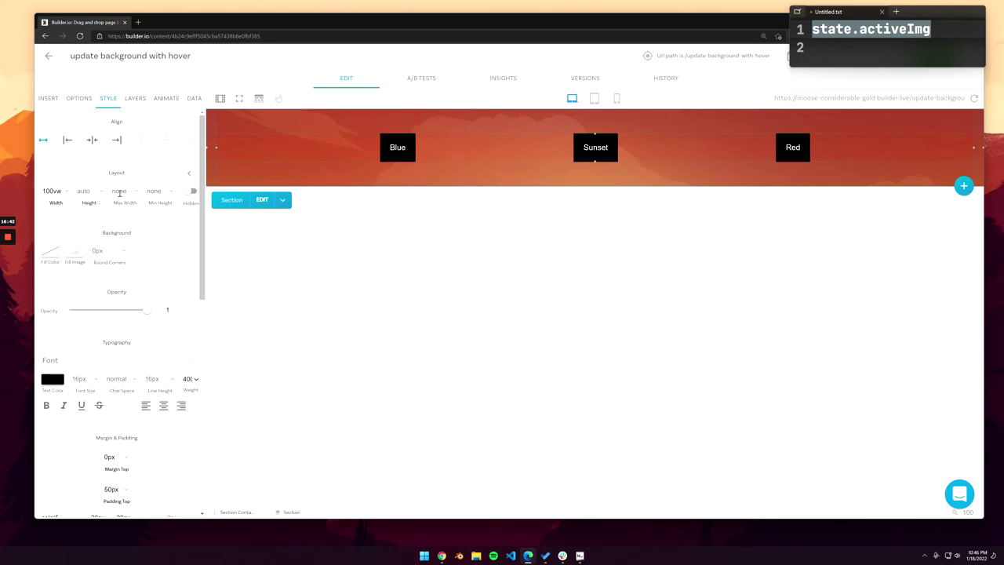
pyautogui.write('600px')
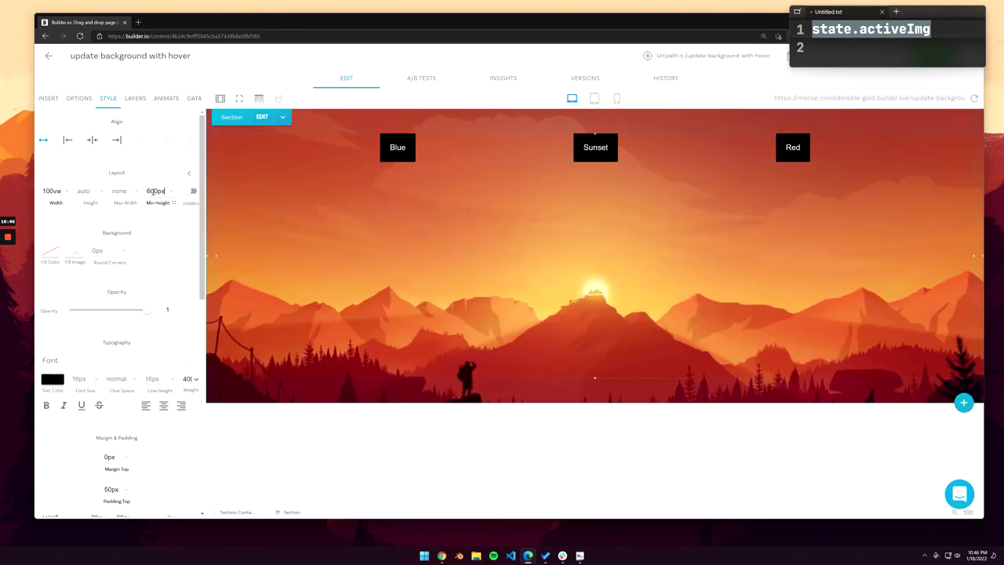
pyautogui.click(462, 150)
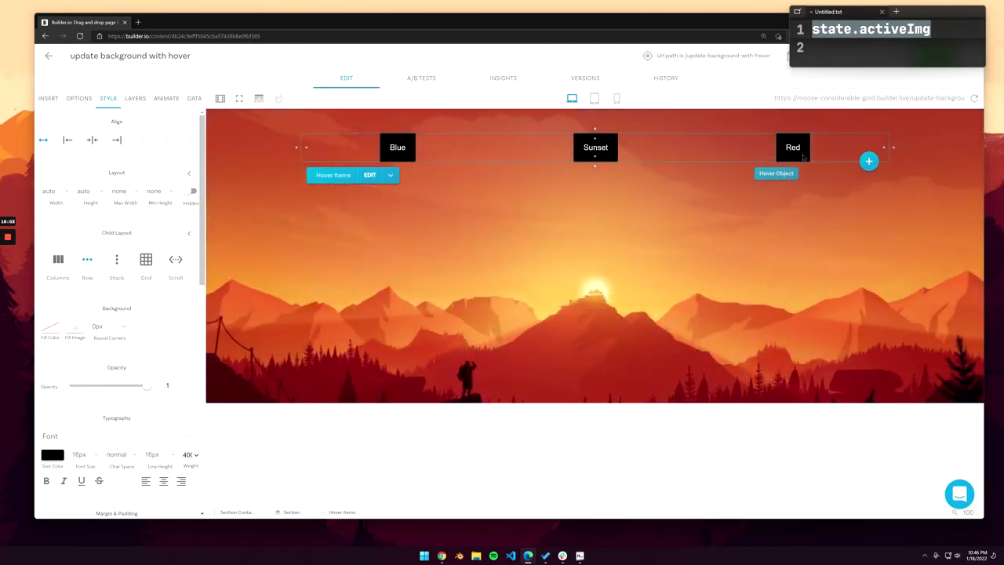
pyautogui.click(818, 256)
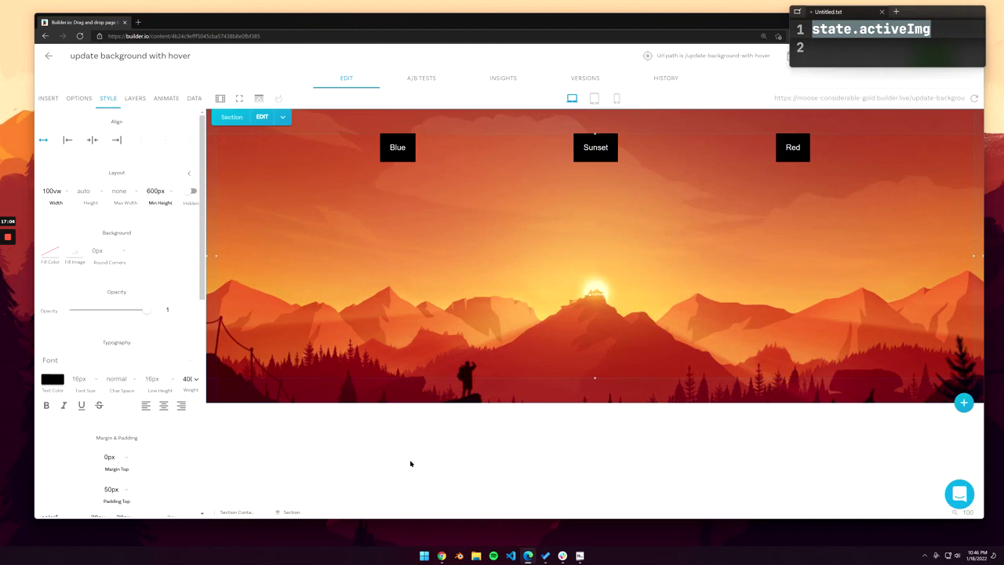
pyautogui.moveTo(7, 237)
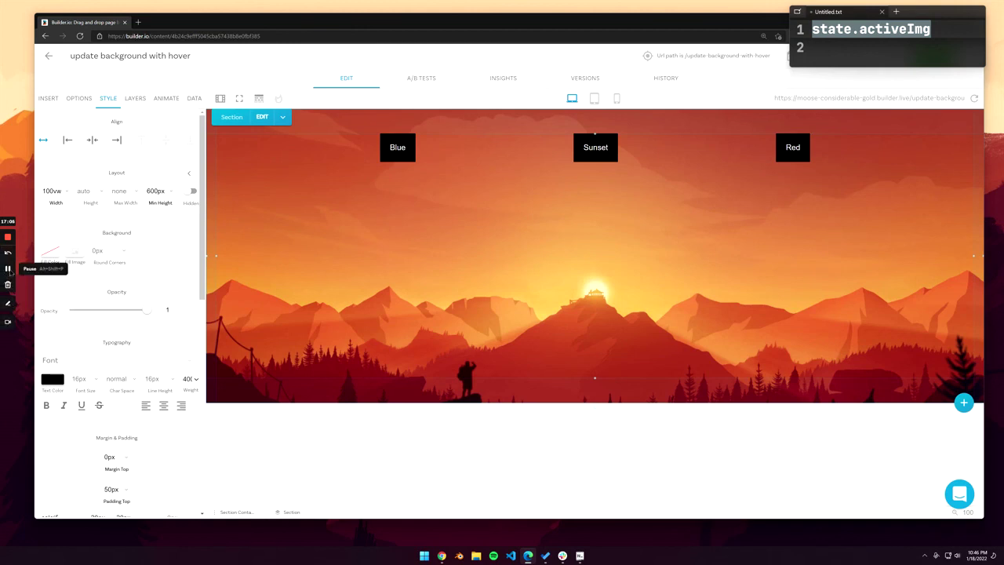